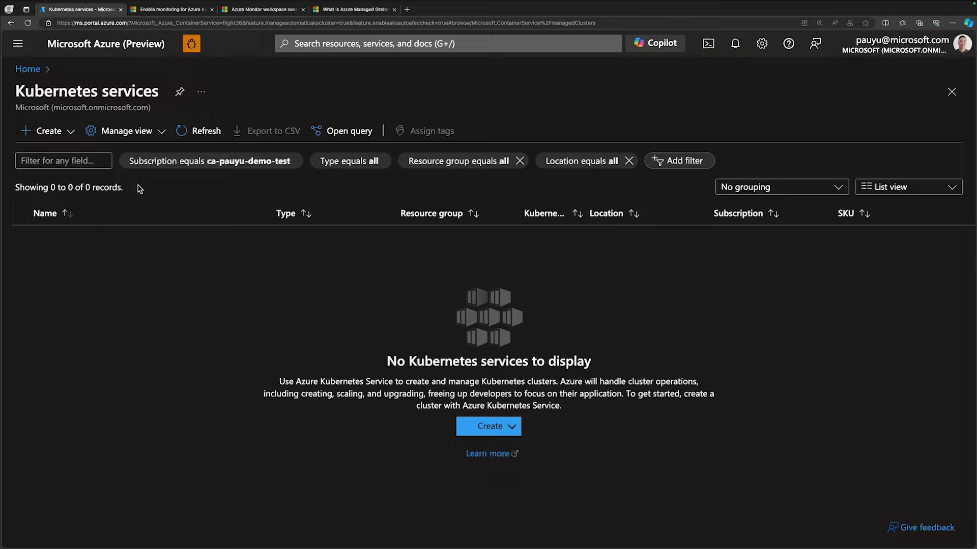
# Start a new Automatic Kubernetes cluster from the Kubernetes services Create menu.
pyautogui.click(50, 134)
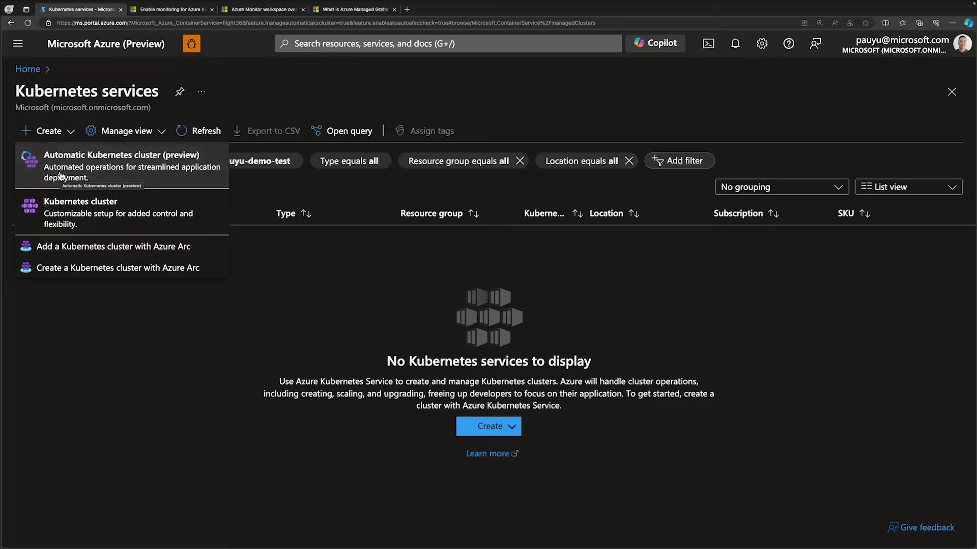
pyautogui.click(61, 176)
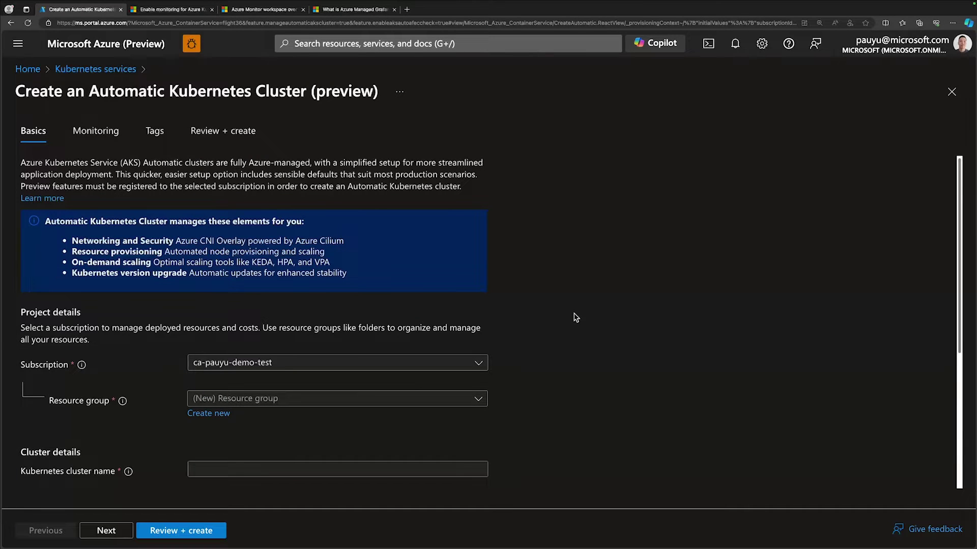
pyautogui.scroll(-1, 576, 317)
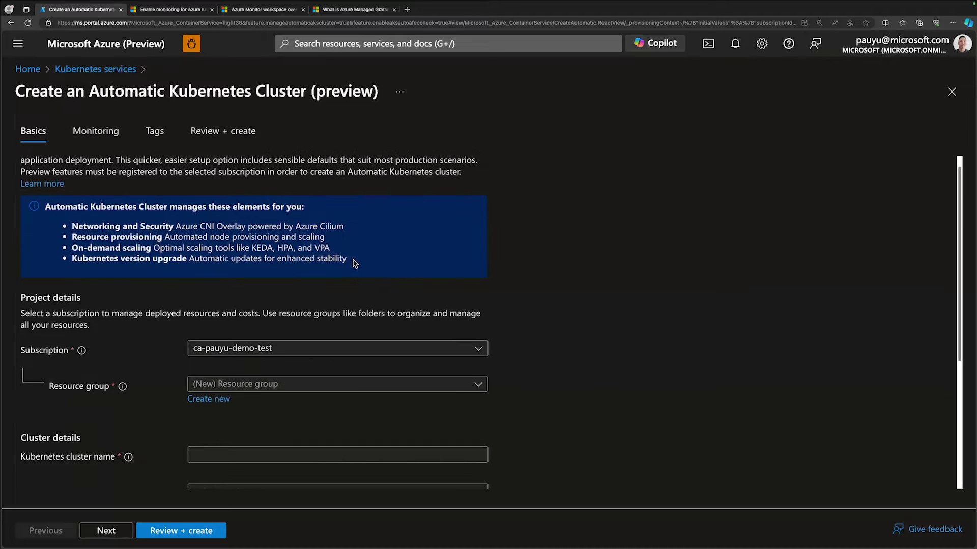
pyautogui.moveTo(351, 259); pyautogui.dragTo(74, 226)
pyautogui.click(615, 281)
pyautogui.scroll(-2, 611, 284)
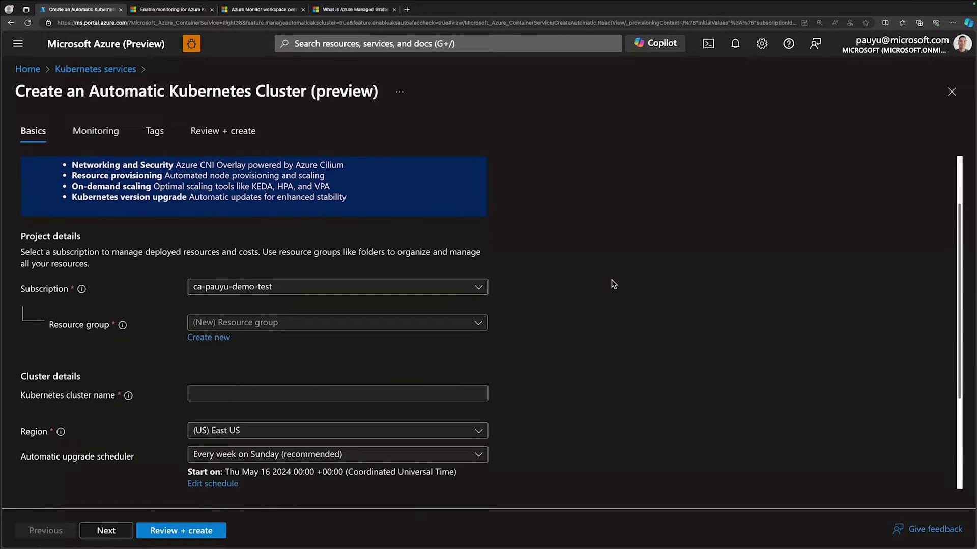
# Create new resource group myResourceGroup and name the cluster myAKSCluster in East US.
pyautogui.click(274, 324)
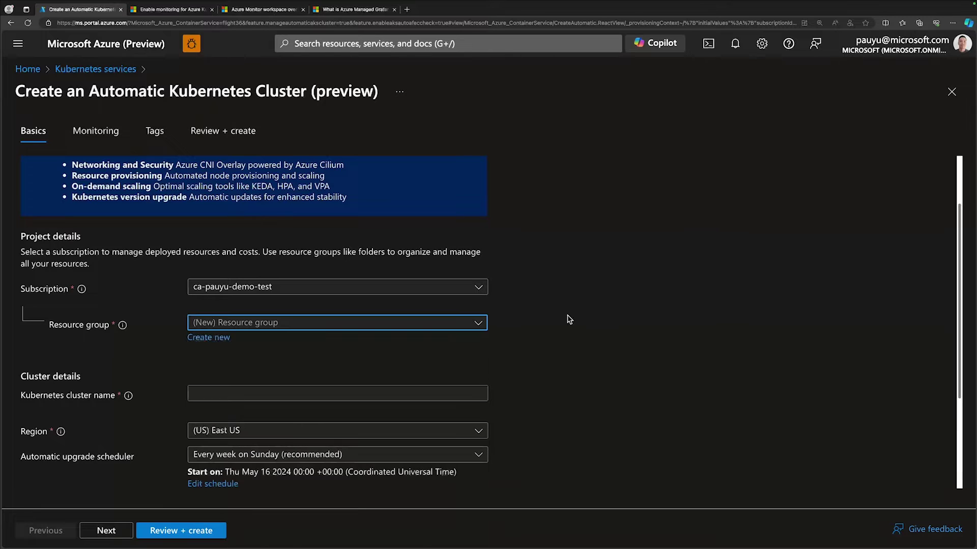
pyautogui.click(574, 320)
pyautogui.click(221, 339)
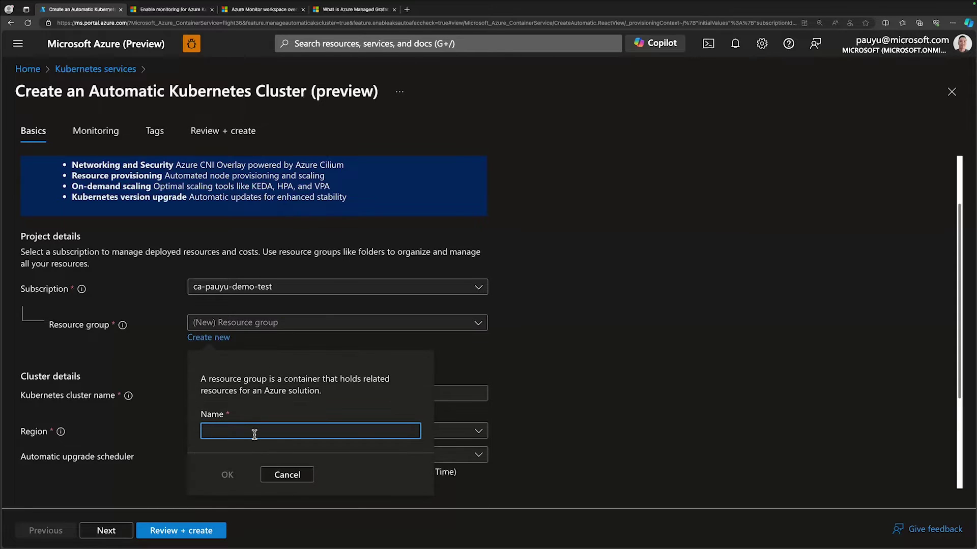
pyautogui.write('myRe')
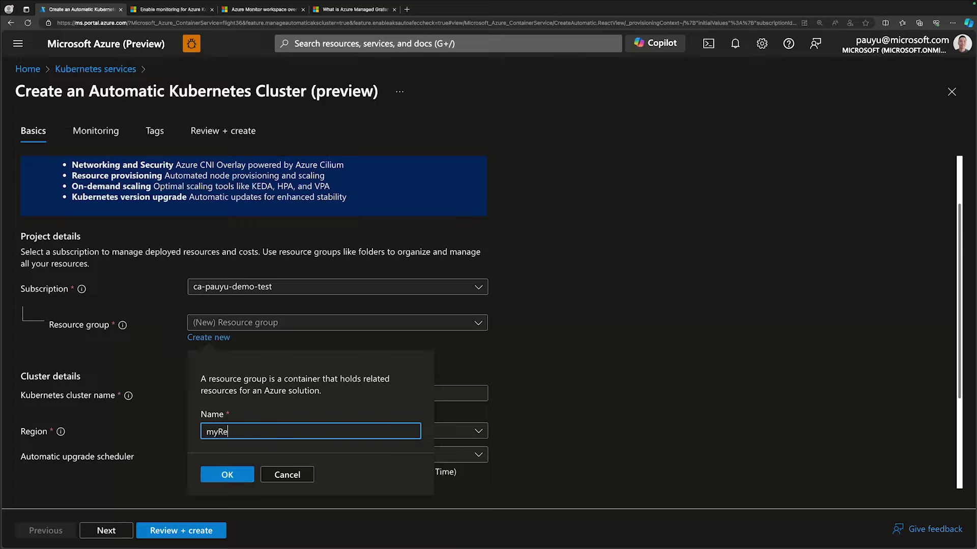
pyautogui.write('sourceGroup')
pyautogui.click(205, 474)
pyautogui.click(247, 391)
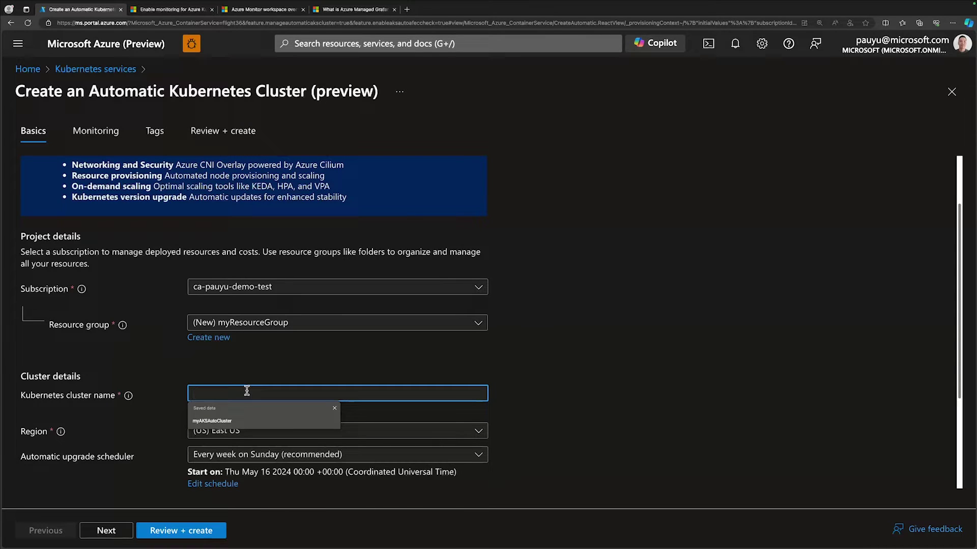
pyautogui.write('my')
pyautogui.write('AKSClust')
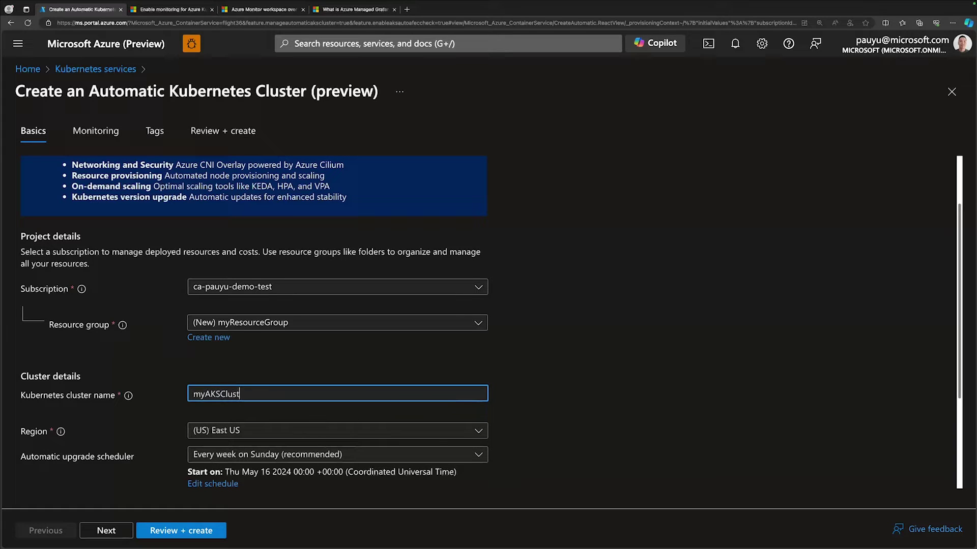
pyautogui.write('er')
pyautogui.scroll(-1, 454, 410)
pyautogui.scroll(-1, 515, 410)
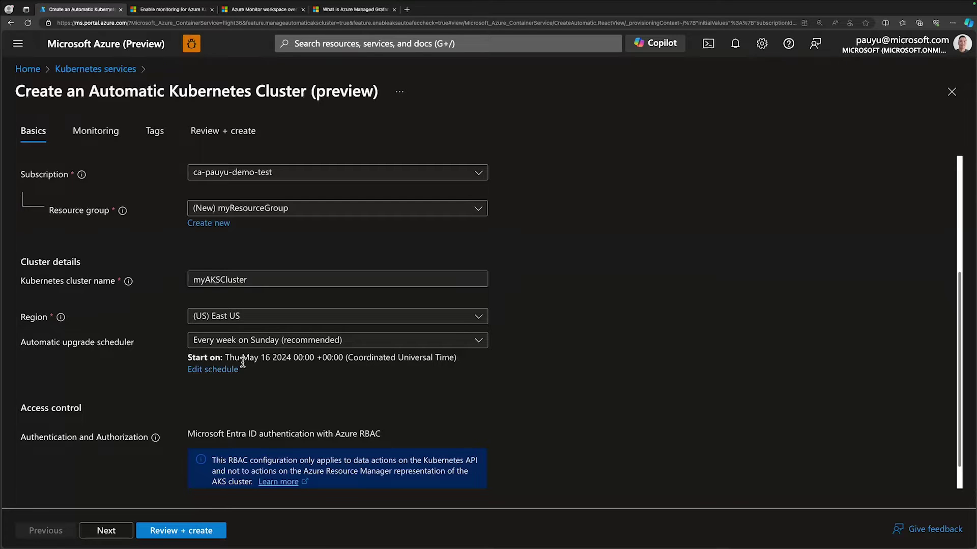
# Review the maintenance schedule panel and leave it unchanged.
pyautogui.click(217, 370)
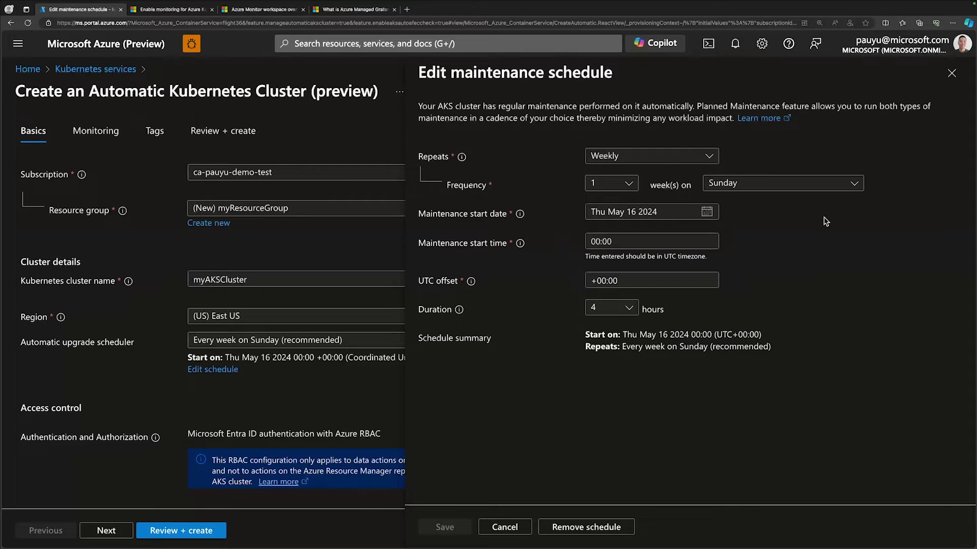
pyautogui.click(951, 73)
pyautogui.scroll(-2, 530, 405)
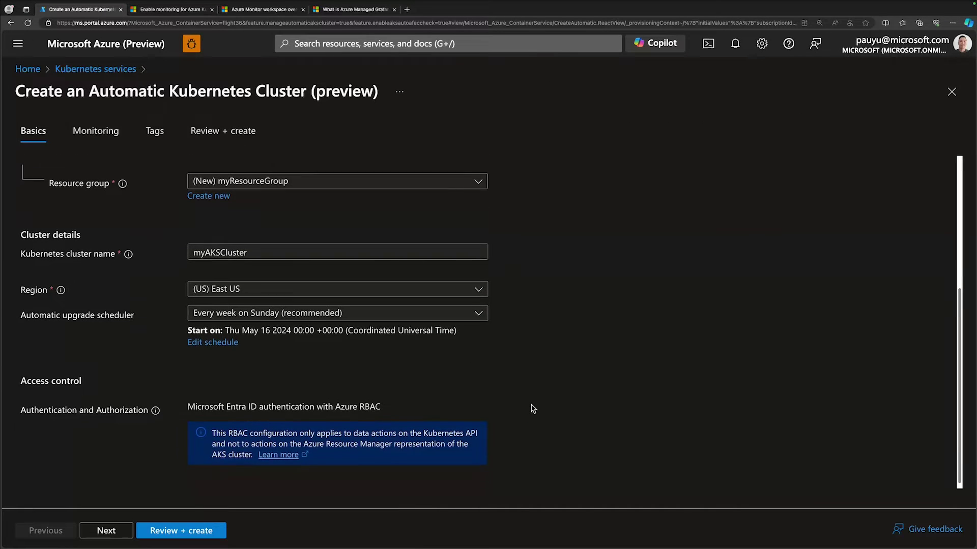
pyautogui.moveTo(394, 403); pyautogui.dragTo(191, 400)
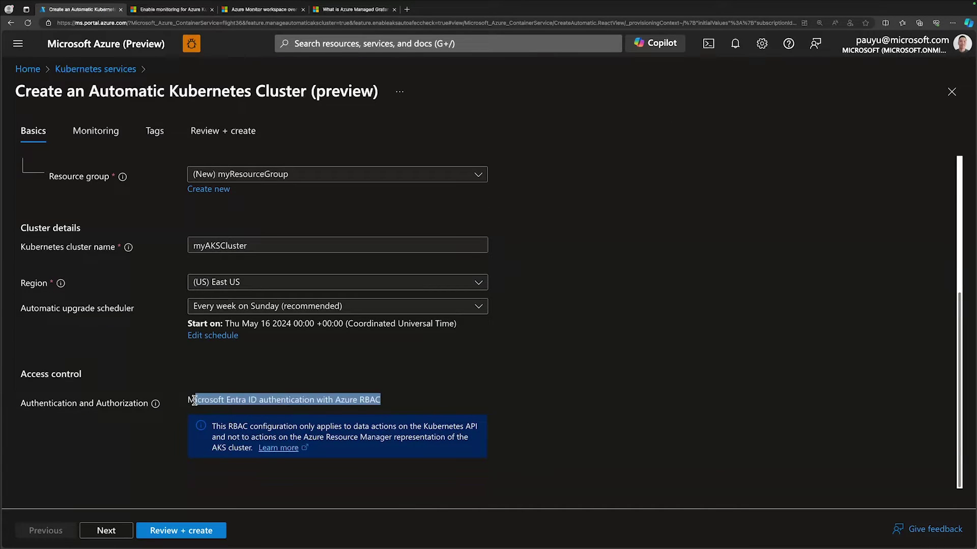
pyautogui.click(578, 401)
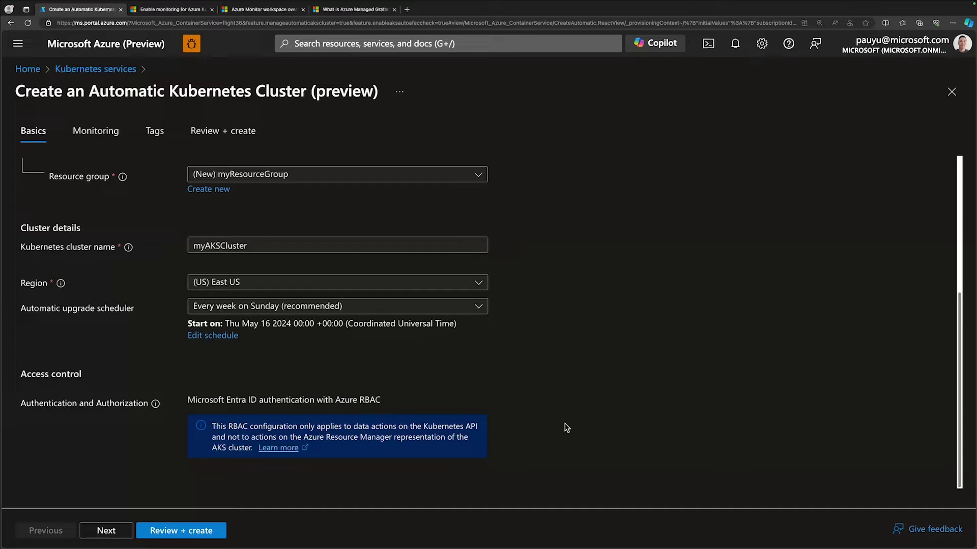
# On Monitoring, keep the default Log Analytics workspace after glancing at the new-workspace panel.
pyautogui.click(106, 532)
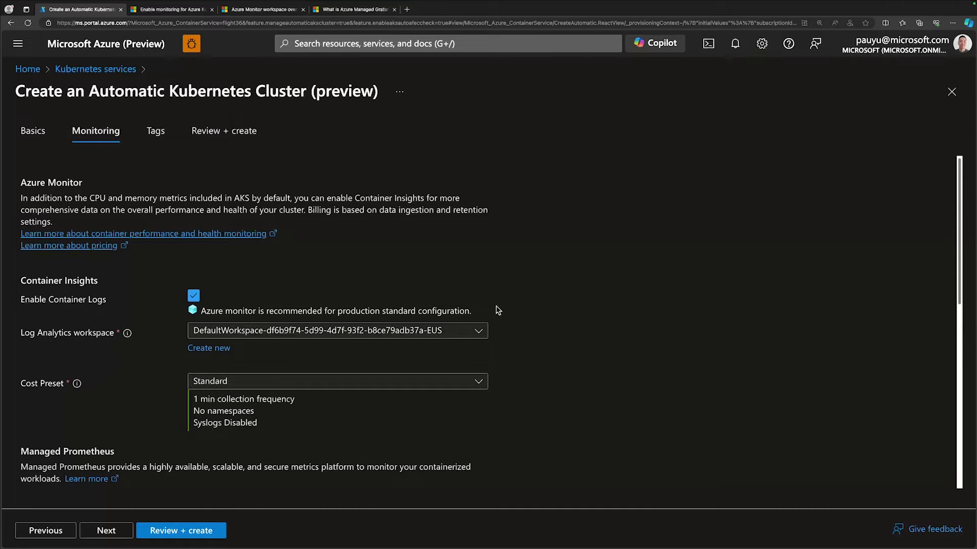
pyautogui.click(457, 330)
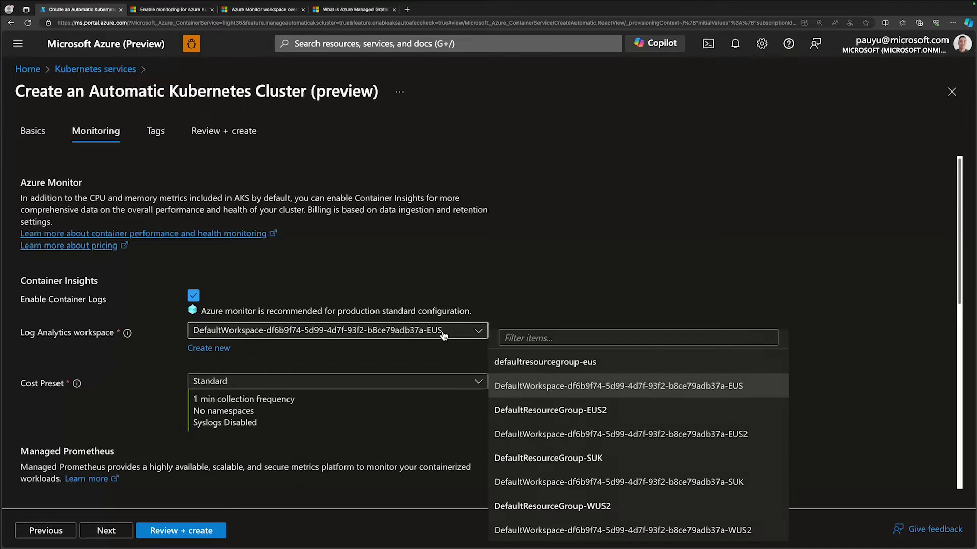
pyautogui.click(608, 302)
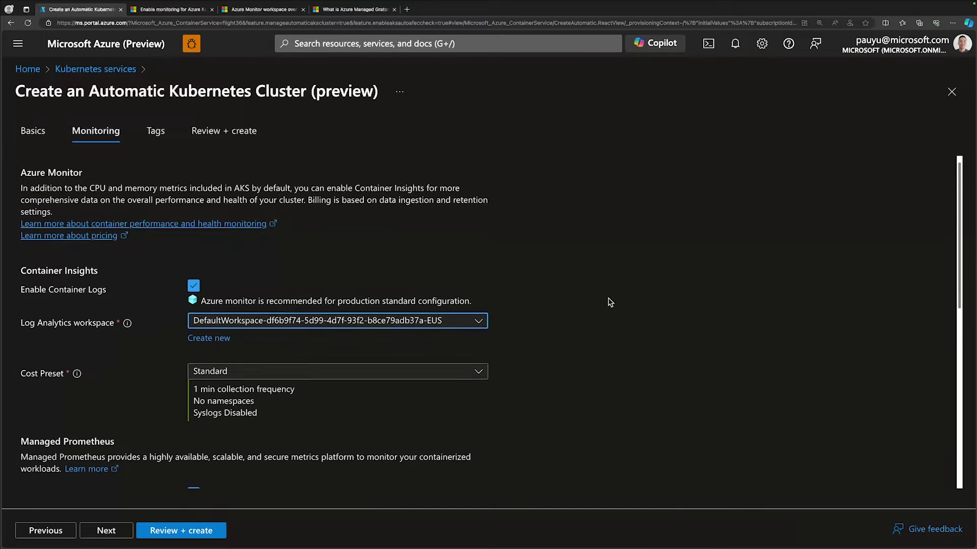
pyautogui.scroll(-2, 102, 445)
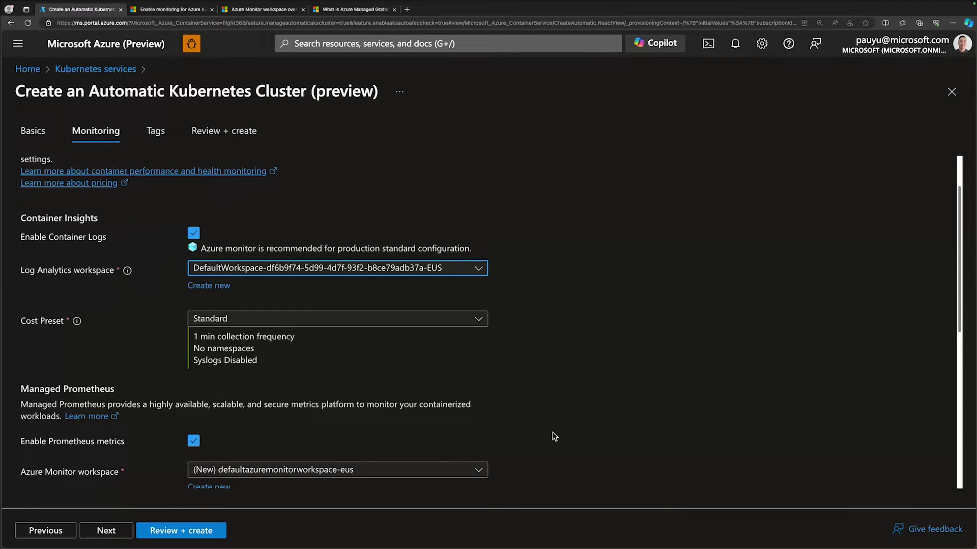
pyautogui.click(200, 285)
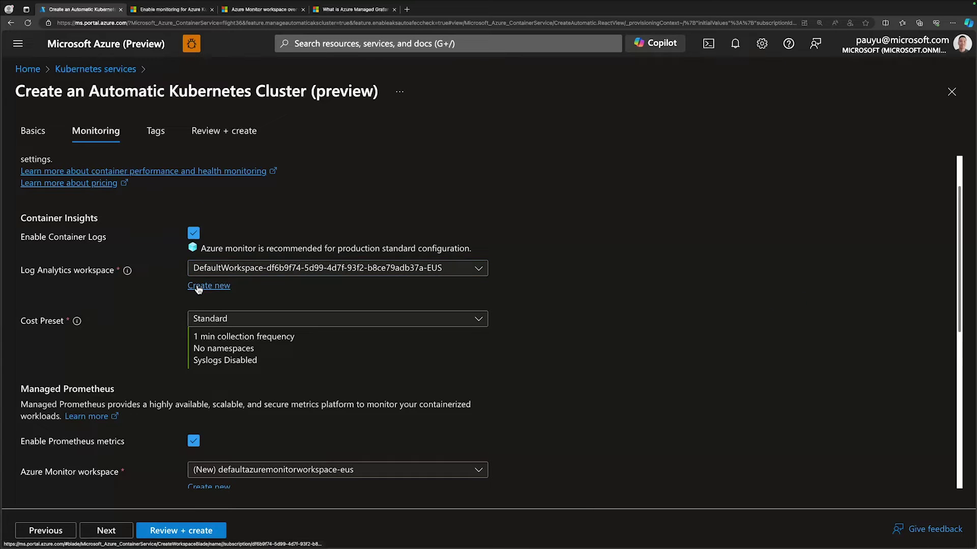
pyautogui.click(949, 71)
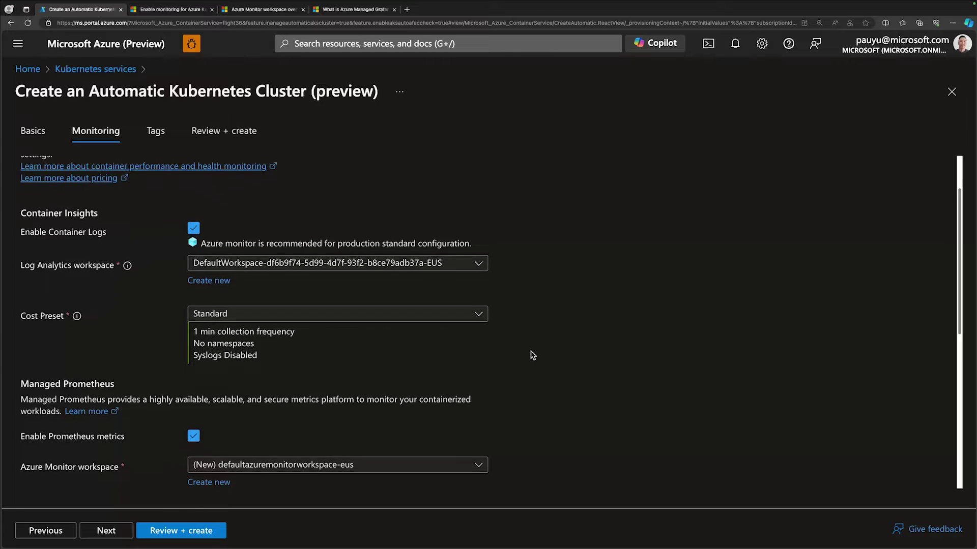
pyautogui.scroll(-2, 320, 367)
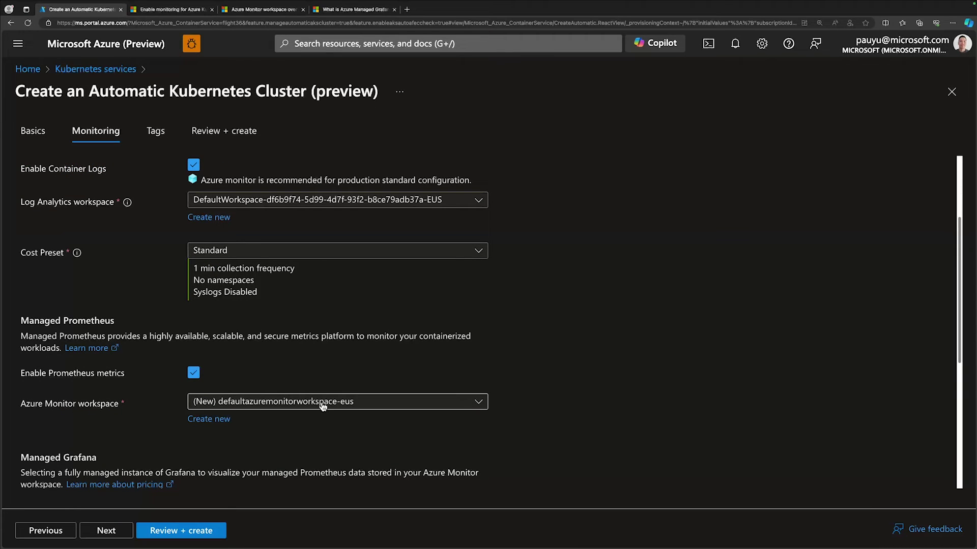
# Keep the default Azure Monitor workspace and review the recommended alert rule conditions.
pyautogui.click(322, 406)
pyautogui.click(298, 445)
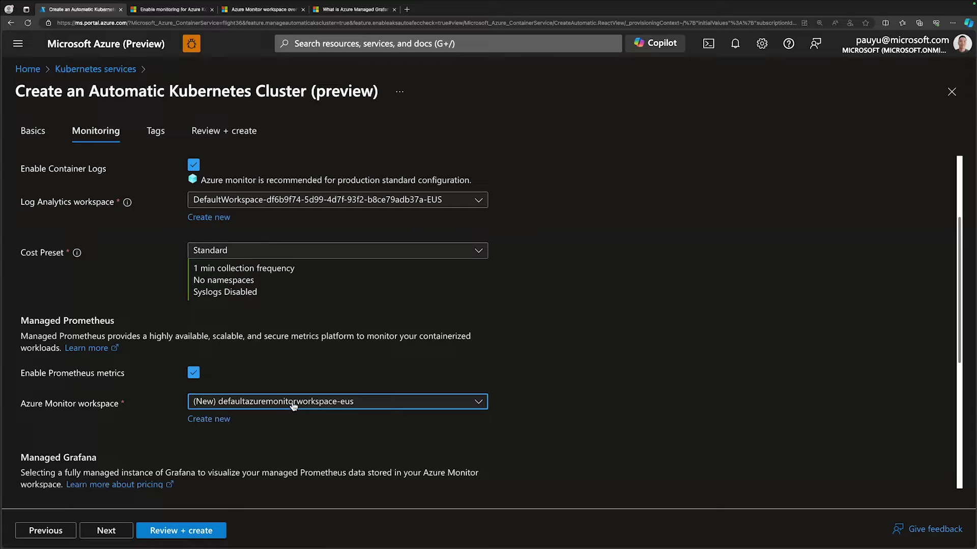
pyautogui.scroll(-2, 534, 382)
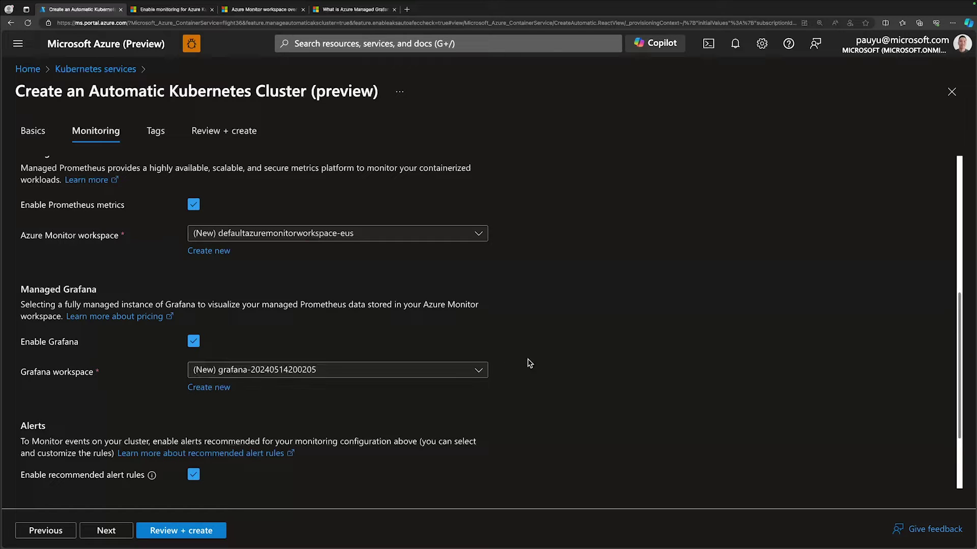
pyautogui.scroll(-2, 324, 481)
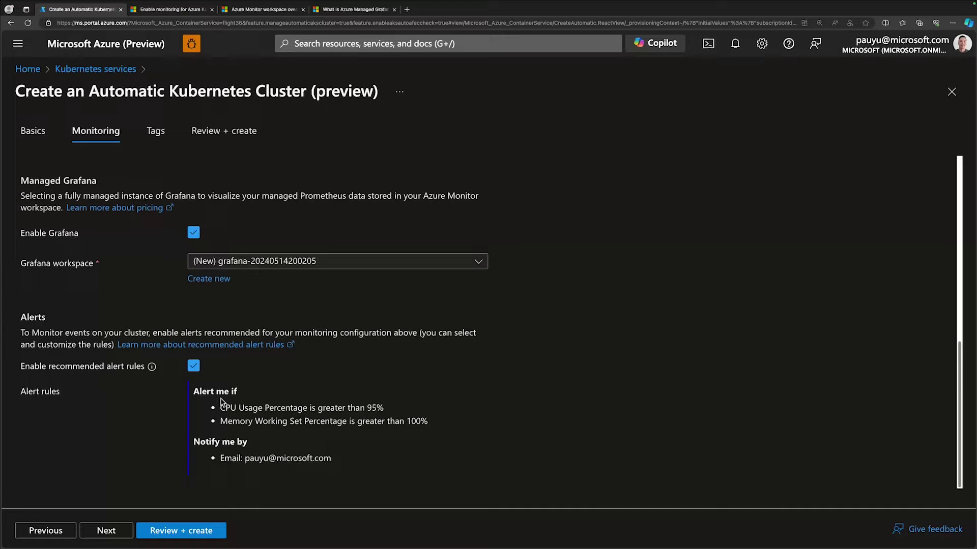
pyautogui.moveTo(193, 391); pyautogui.dragTo(535, 435)
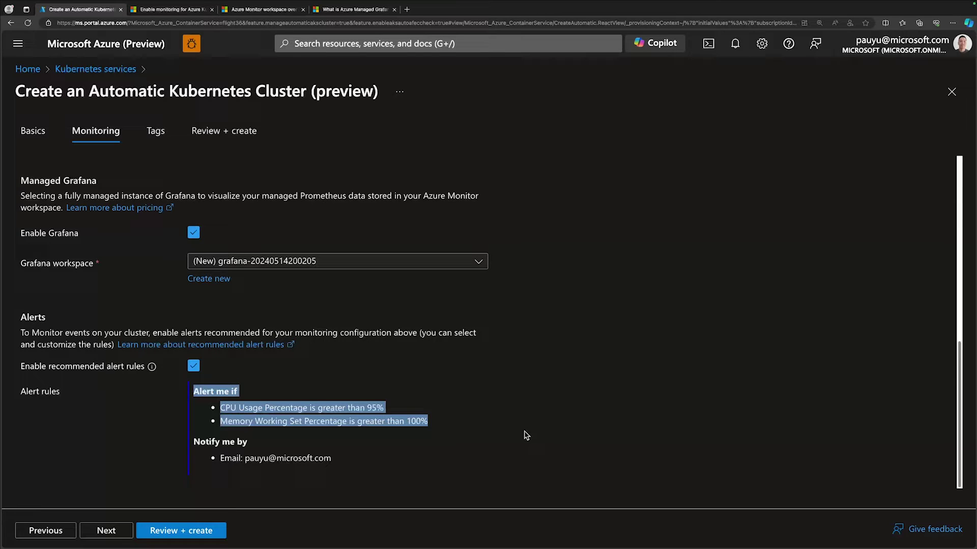
pyautogui.click(519, 435)
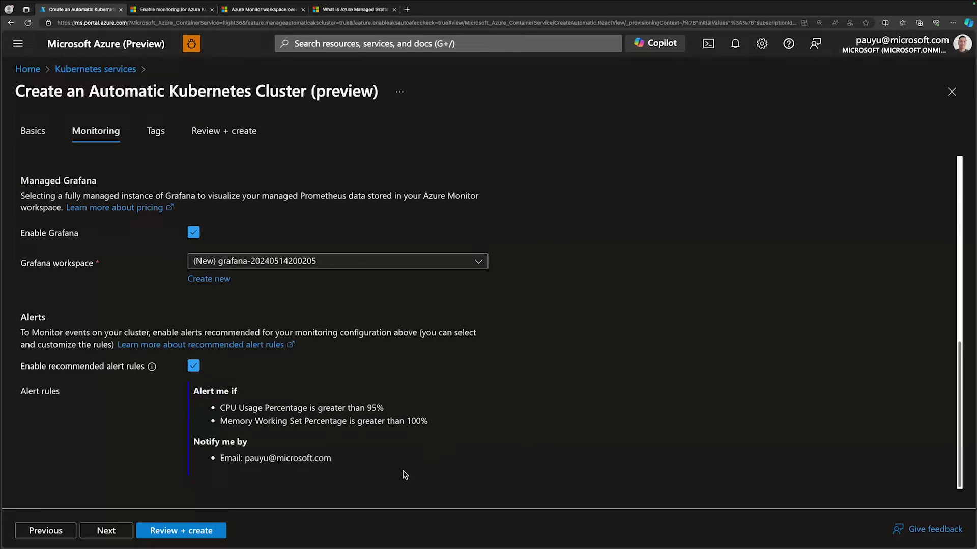
# Validate on Review + create and start deploying myAKSCluster.
pyautogui.click(168, 531)
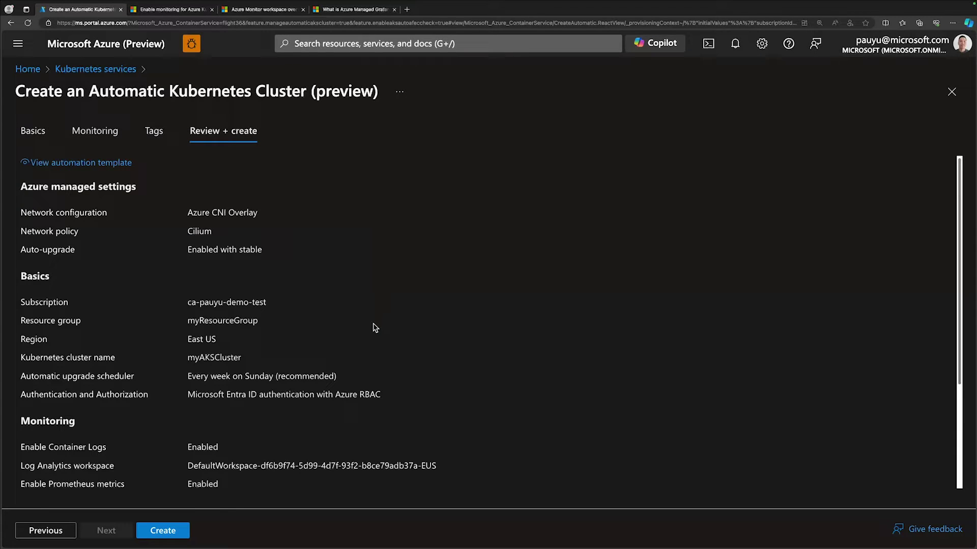
pyautogui.scroll(-2, 374, 325)
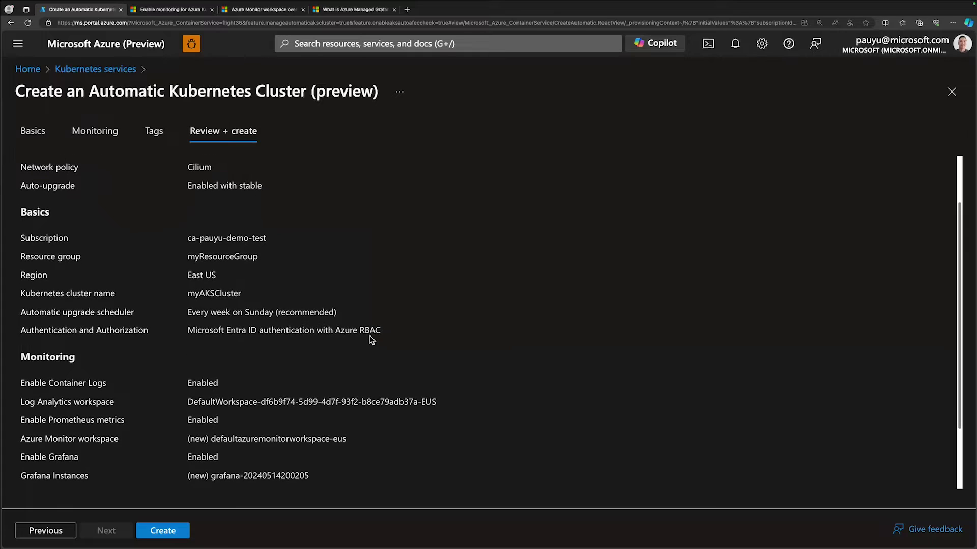
pyautogui.scroll(-2, 371, 340)
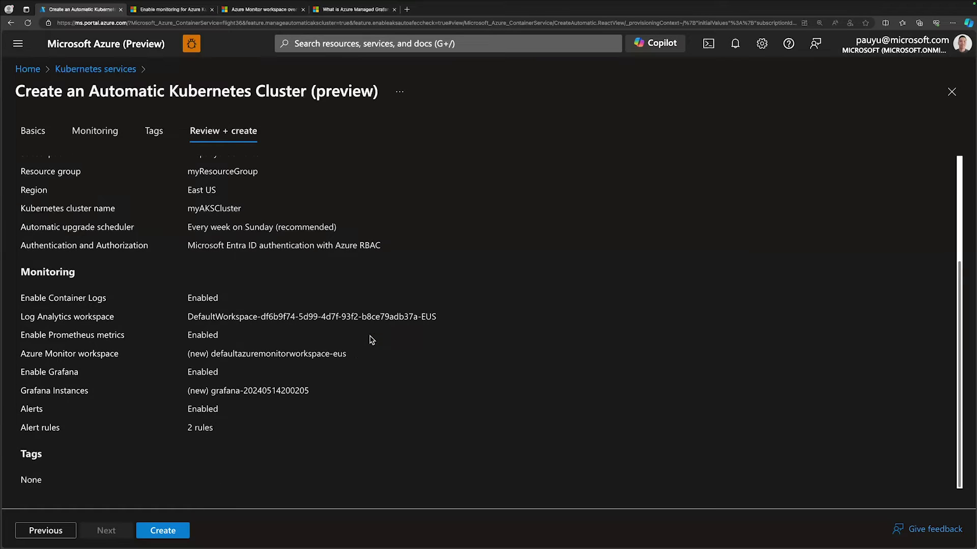
pyautogui.click(162, 532)
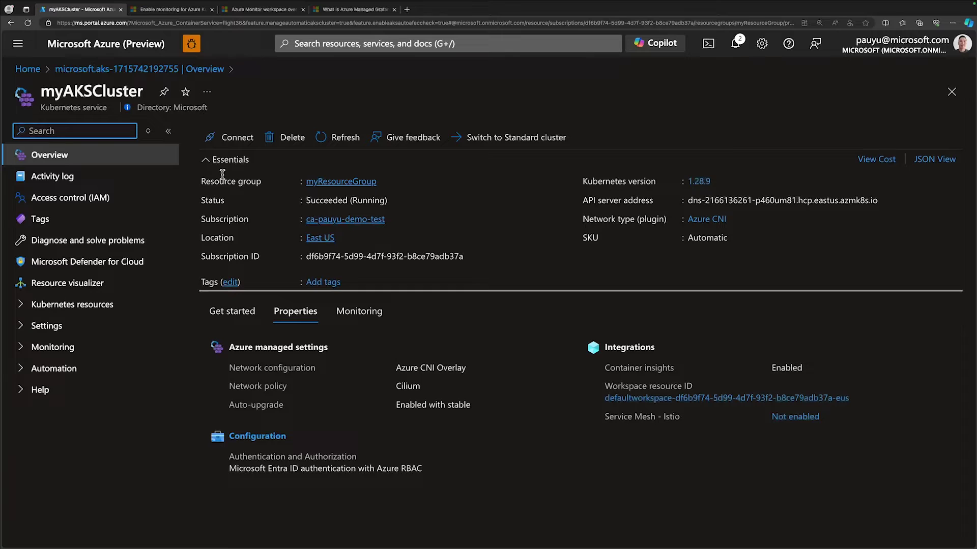
# Inspect myResourceGroup's Grafana and Azure Monitor workspace resources, then return to myAKSCluster's overview.
pyautogui.click(354, 186)
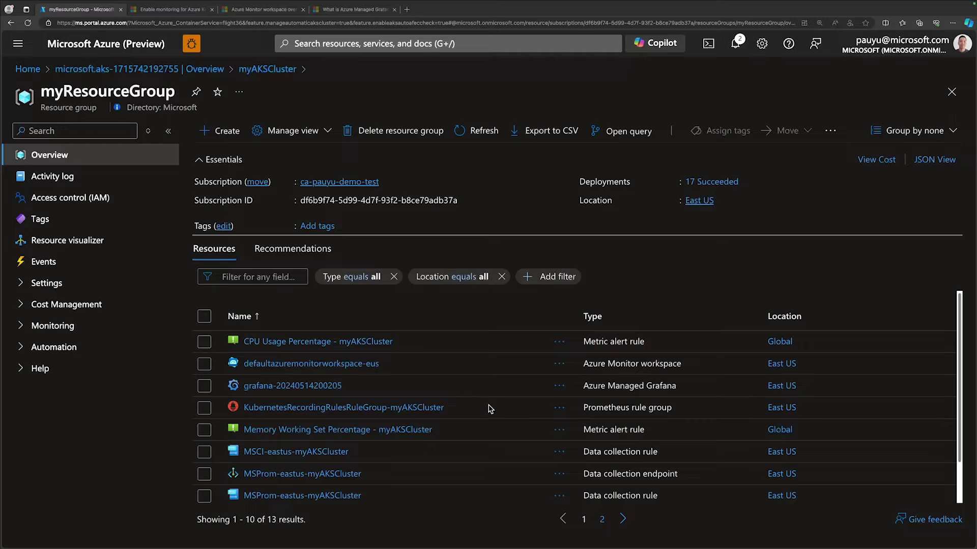
pyautogui.scroll(-1, 400, 398)
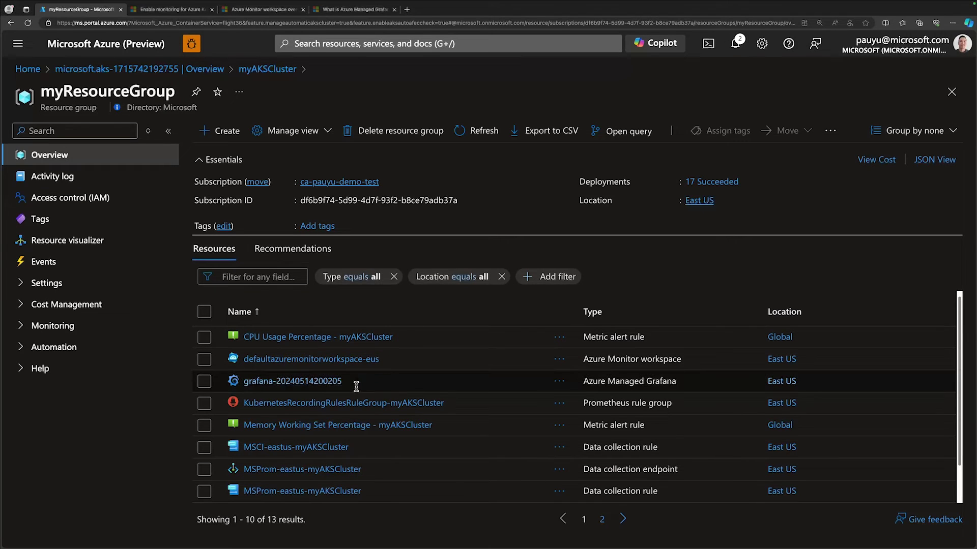
pyautogui.moveTo(347, 385); pyautogui.dragTo(302, 387)
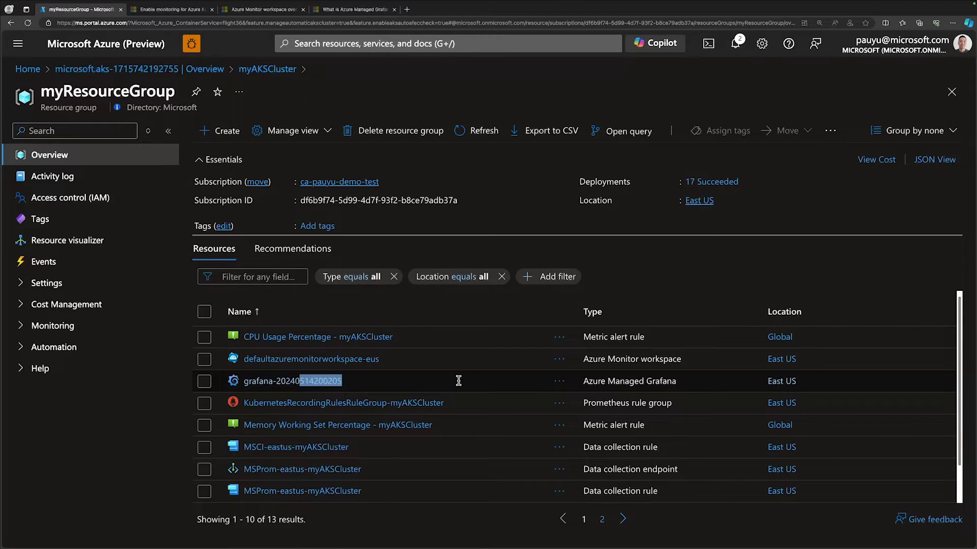
pyautogui.click(459, 363)
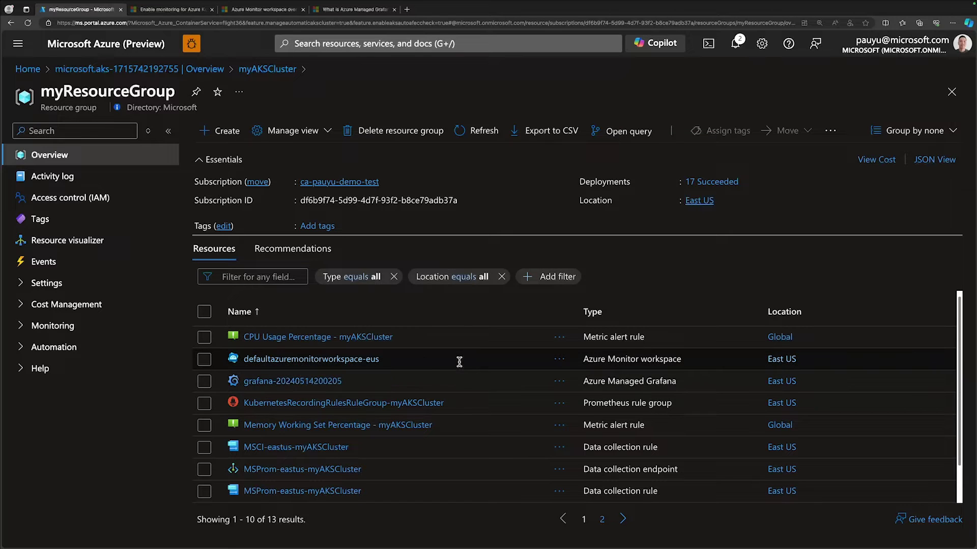
pyautogui.moveTo(396, 363); pyautogui.dragTo(248, 360)
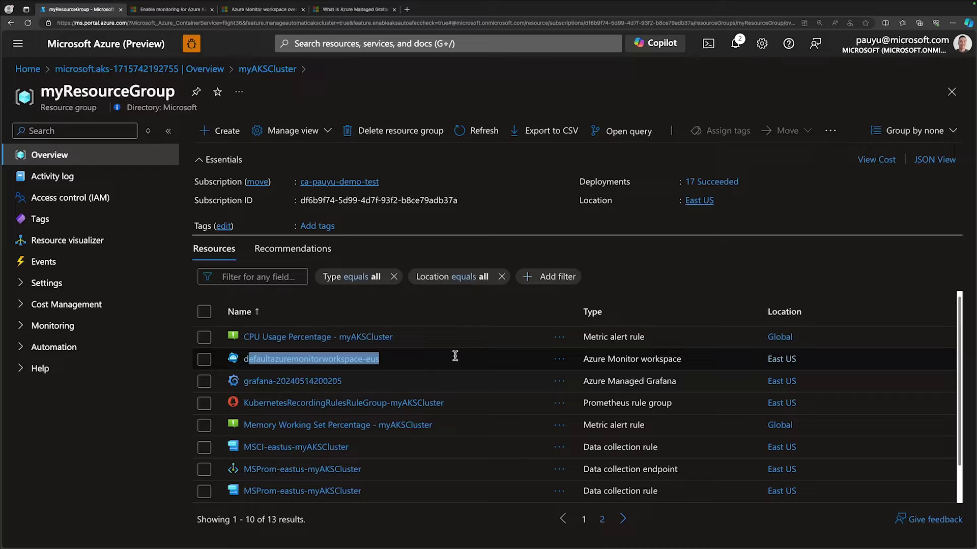
pyautogui.scroll(-1, 475, 412)
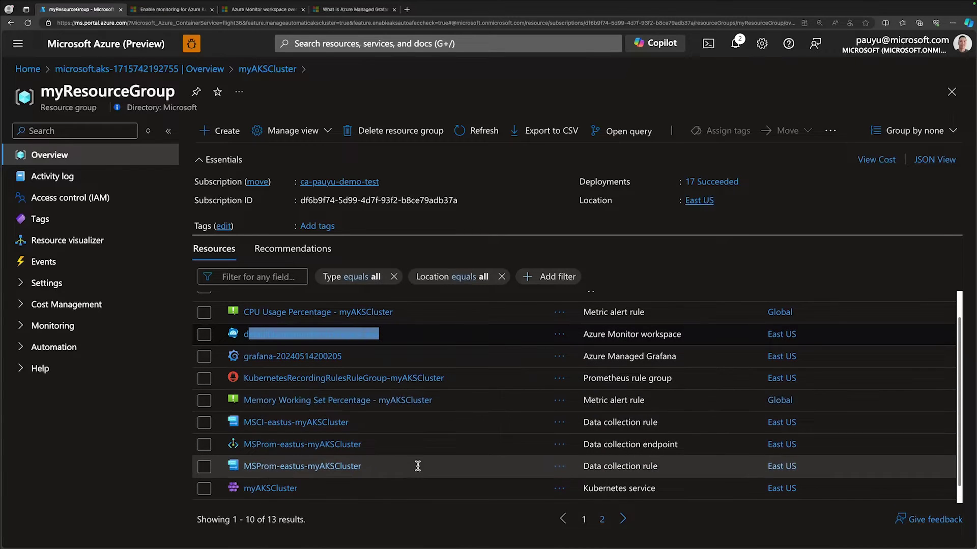
pyautogui.click(285, 492)
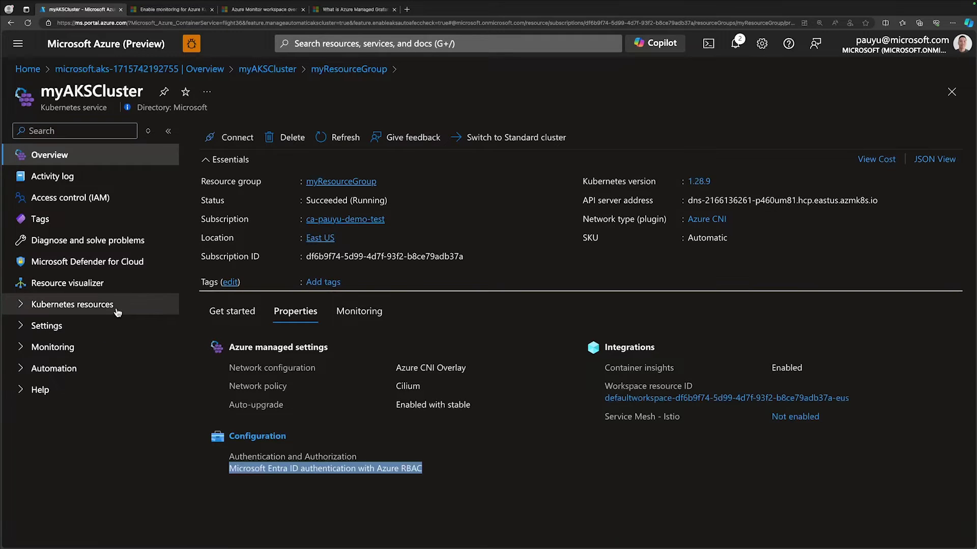
# Under Kubernetes resources, view Namespaces then Workloads showing the ama-logs and ama-metrics agents.
pyautogui.click(104, 308)
pyautogui.click(91, 326)
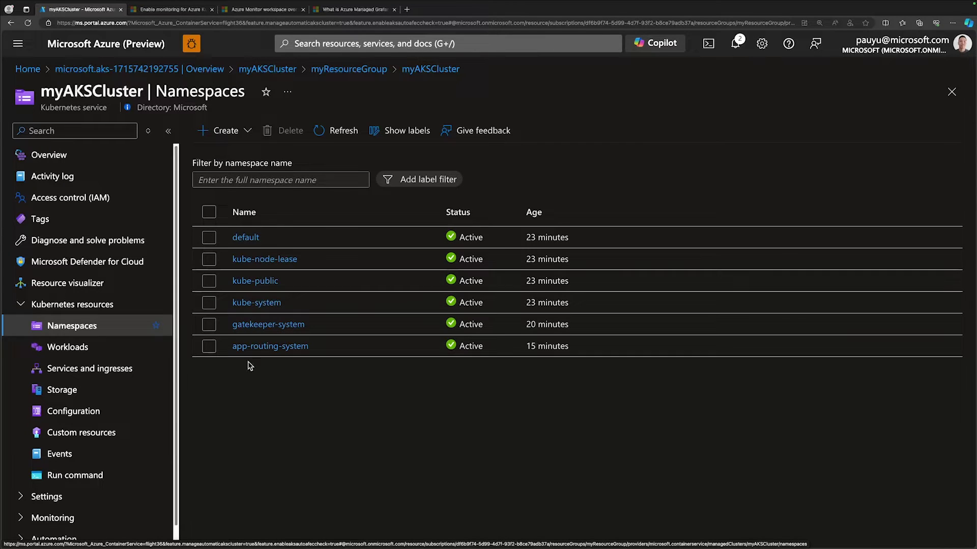
pyautogui.click(76, 349)
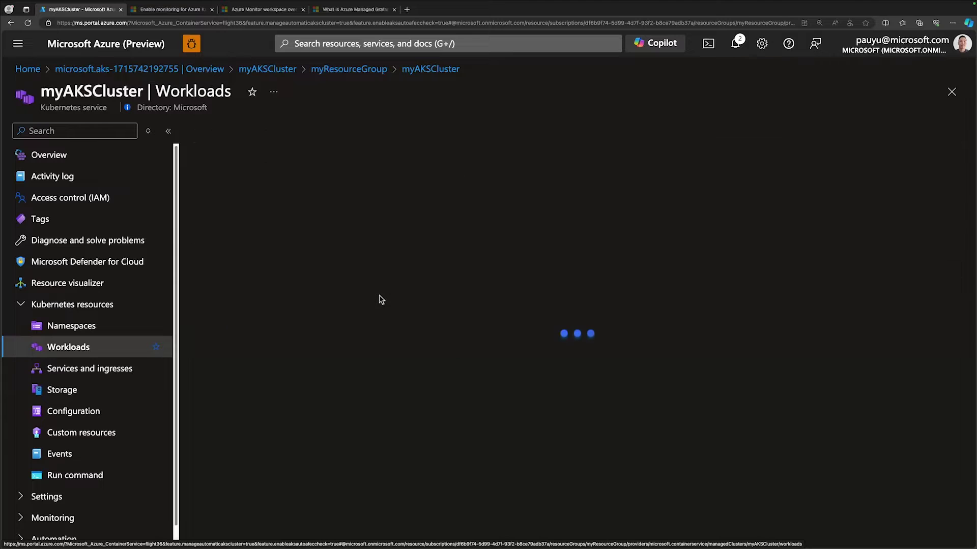
pyautogui.scroll(-1, 439, 390)
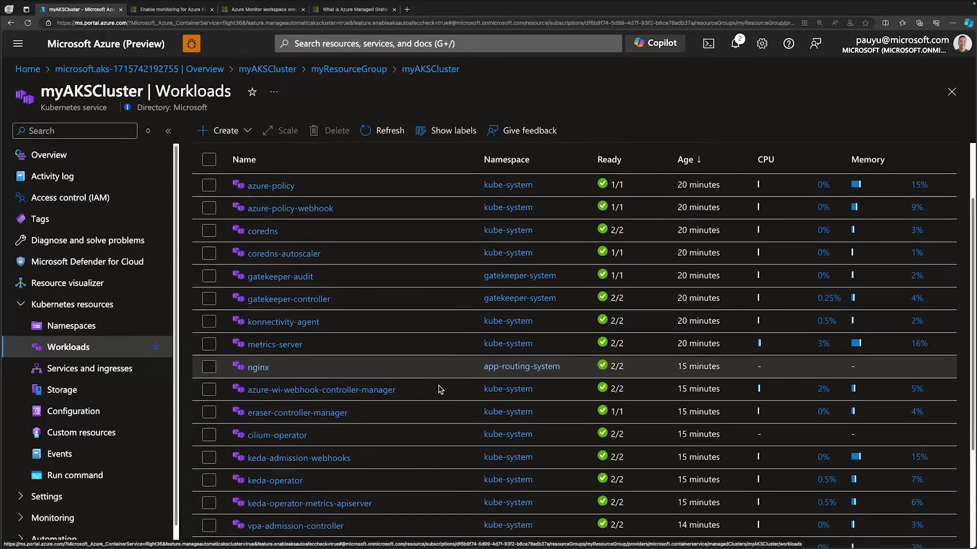
pyautogui.scroll(-1, 439, 390)
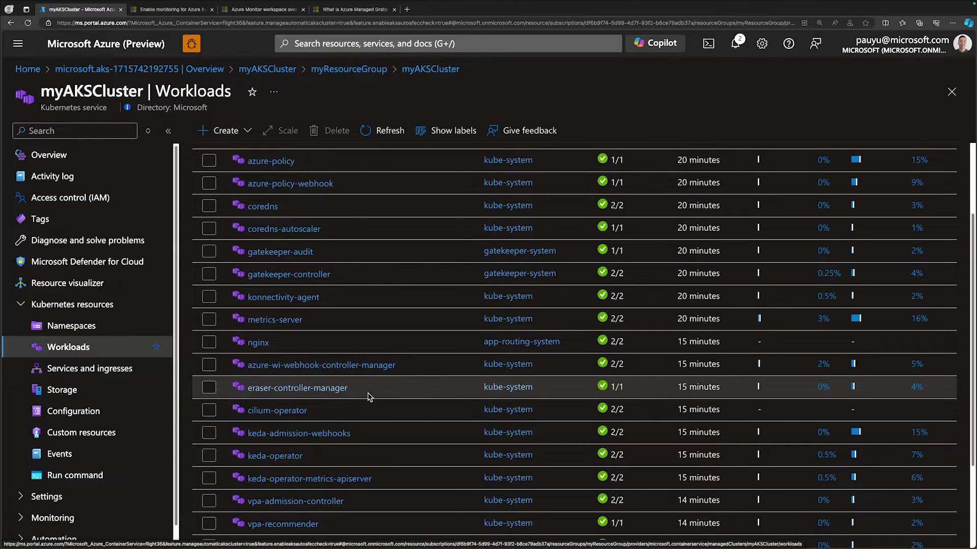
pyautogui.scroll(-2, 358, 393)
pyautogui.scroll(-1, 340, 420)
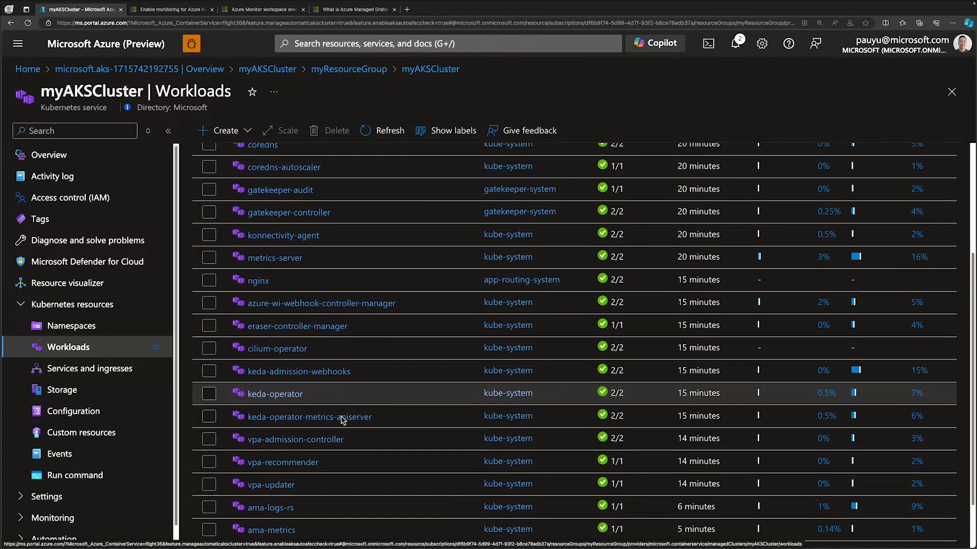
pyautogui.scroll(-1, 284, 418)
pyautogui.scroll(-2, 316, 475)
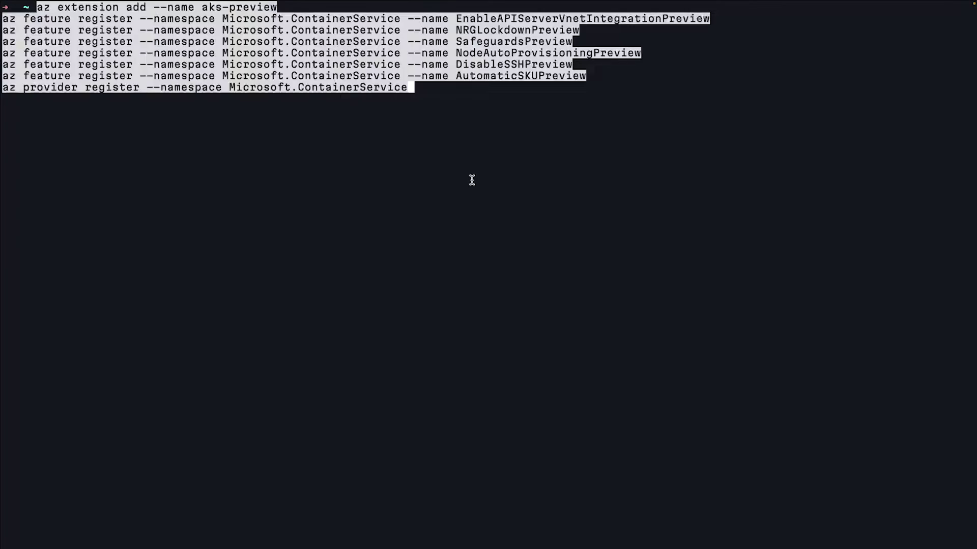
# Run the az extension/feature registration commands, then az monitor account create for myResourceGroup2.
pyautogui.press('Return')
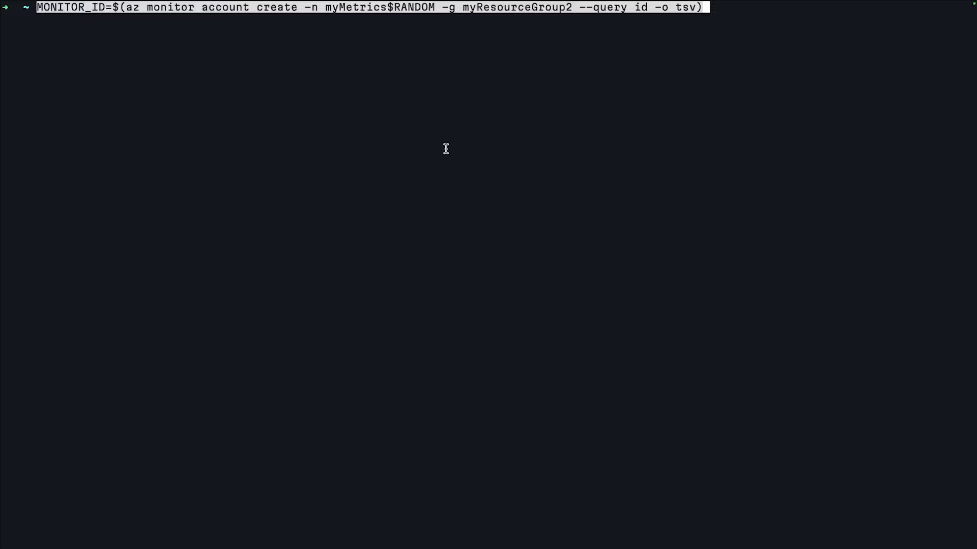
pyautogui.click(501, 105)
pyautogui.press('Return')
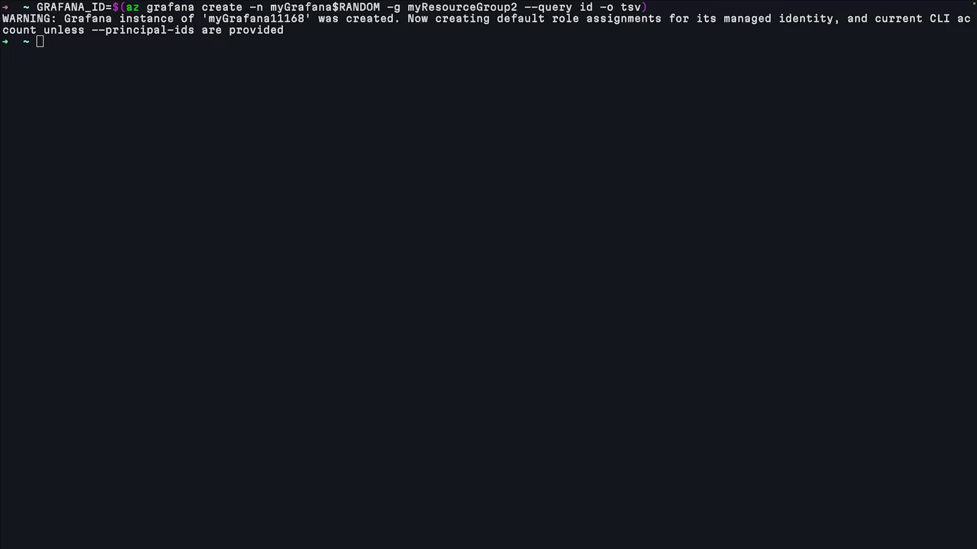
# Point out az aks create with --sku automatic and the $MONITOR_ID Azure Monitor workspace option.
pyautogui.click(691, 90)
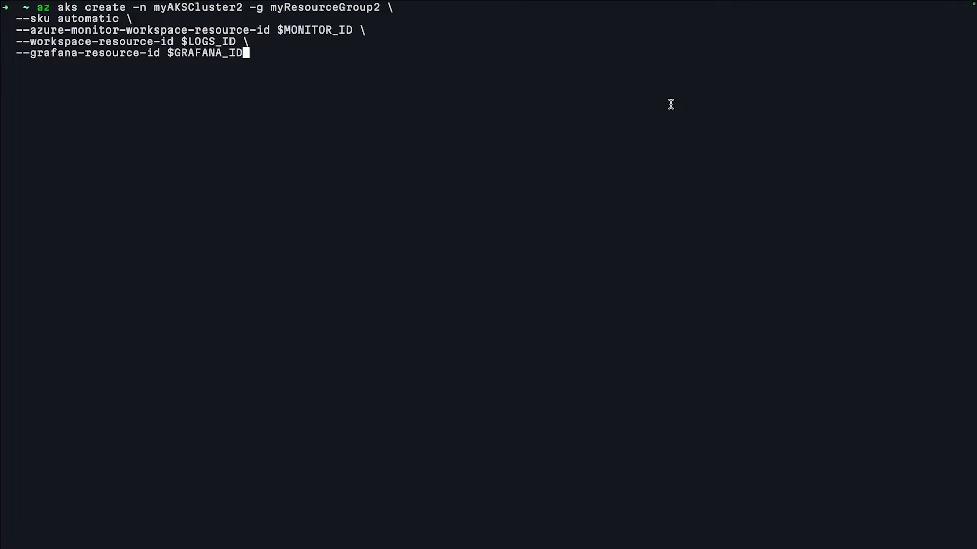
pyautogui.doubleClick(314, 30)
pyautogui.moveTo(37, 9); pyautogui.dragTo(127, 8)
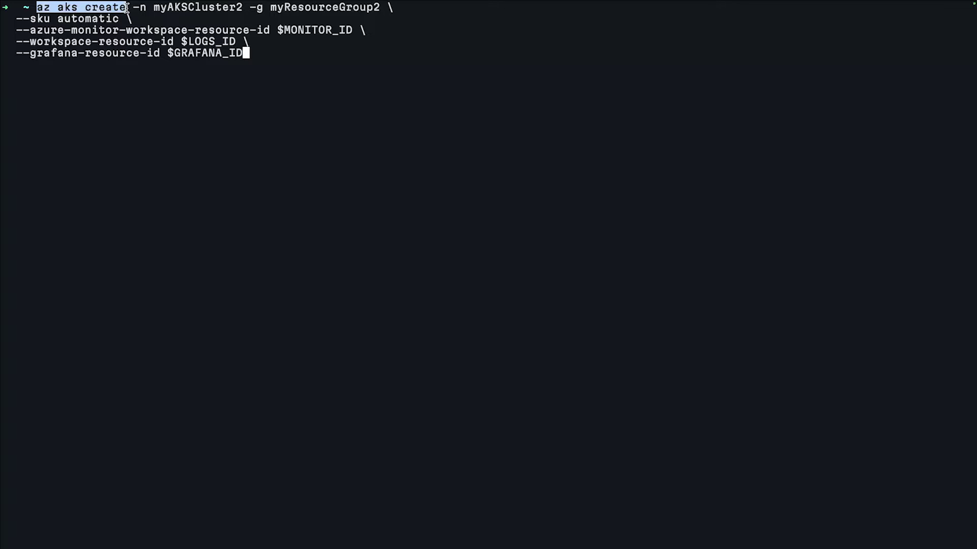
pyautogui.moveTo(16, 19); pyautogui.dragTo(120, 19)
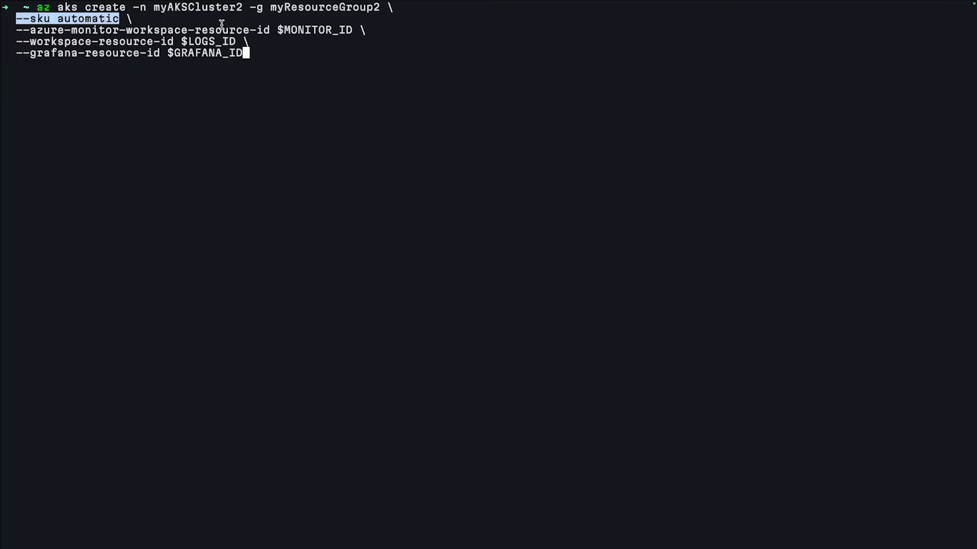
pyautogui.moveTo(16, 31); pyautogui.dragTo(270, 30)
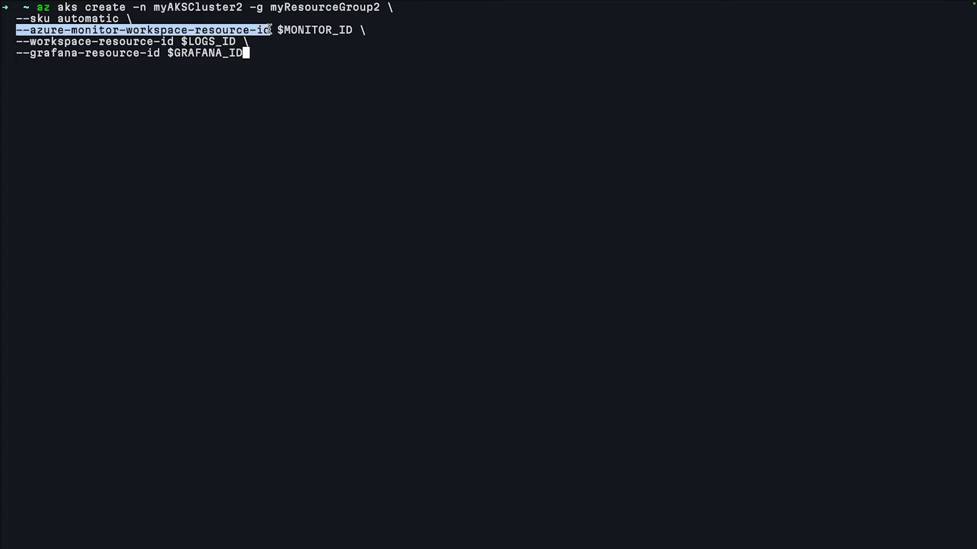
pyautogui.moveTo(15, 30); pyautogui.dragTo(275, 26)
# Highlight the log workspace and Grafana resource ID options, then run az aks create for myAKSCluster2.
pyautogui.moveTo(23, 42); pyautogui.dragTo(181, 42)
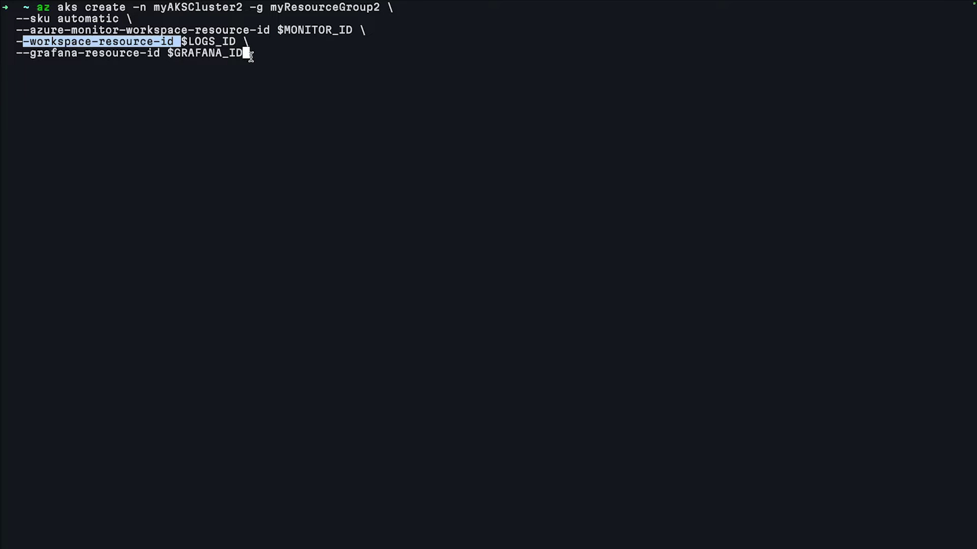
pyautogui.moveTo(30, 53); pyautogui.dragTo(171, 53)
pyautogui.click(273, 55)
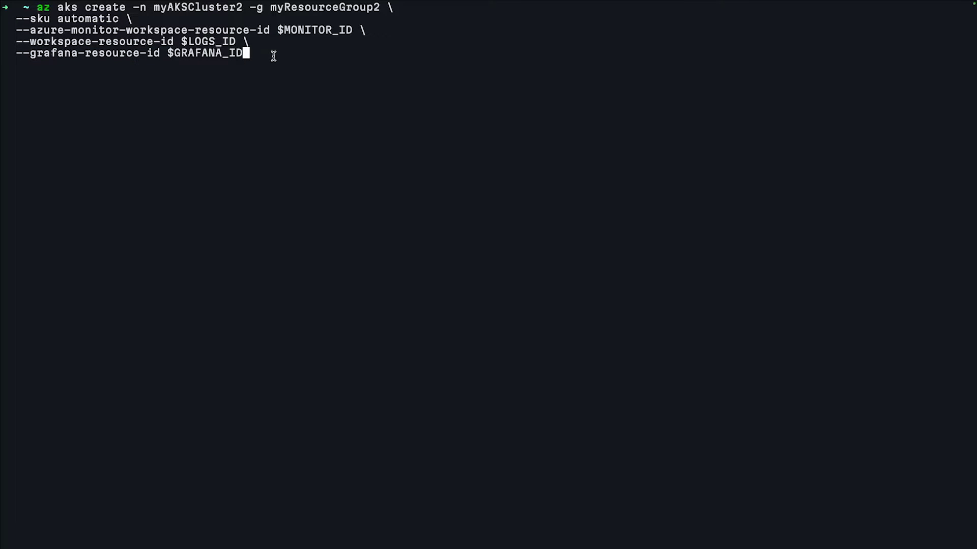
pyautogui.press('Return')
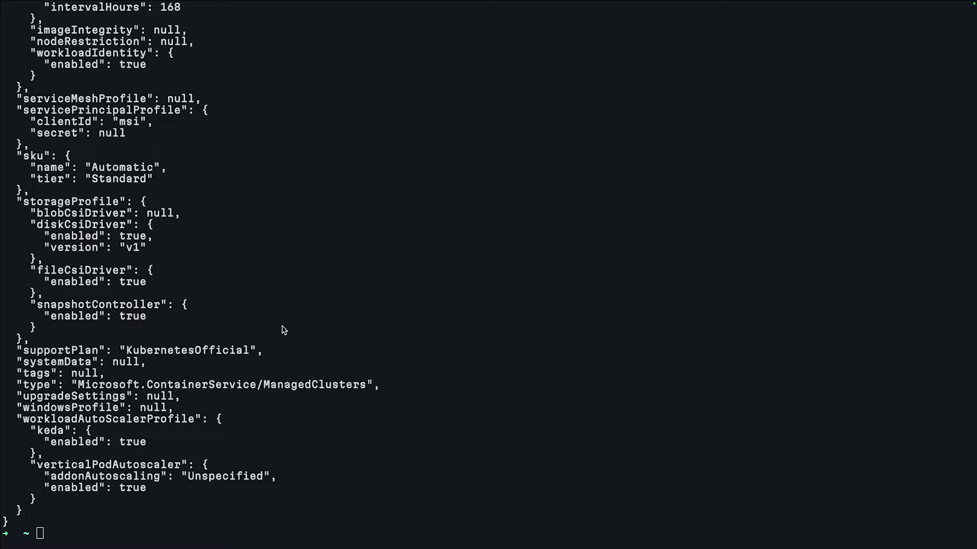
pyautogui.scroll(1, 282, 330)
pyautogui.scroll(2, 282, 330)
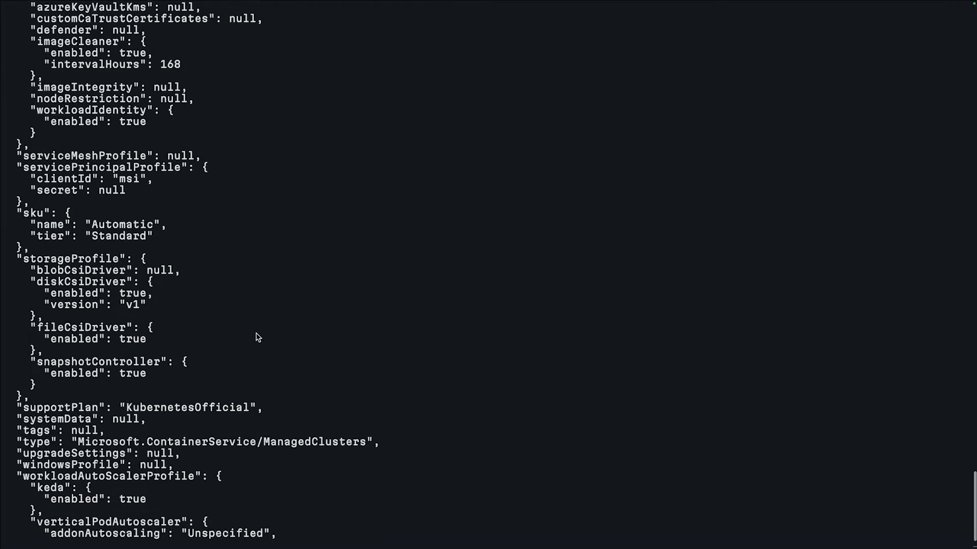
pyautogui.scroll(3, 257, 337)
pyautogui.scroll(1, 256, 336)
pyautogui.scroll(2, 256, 336)
pyautogui.scroll(1, 256, 337)
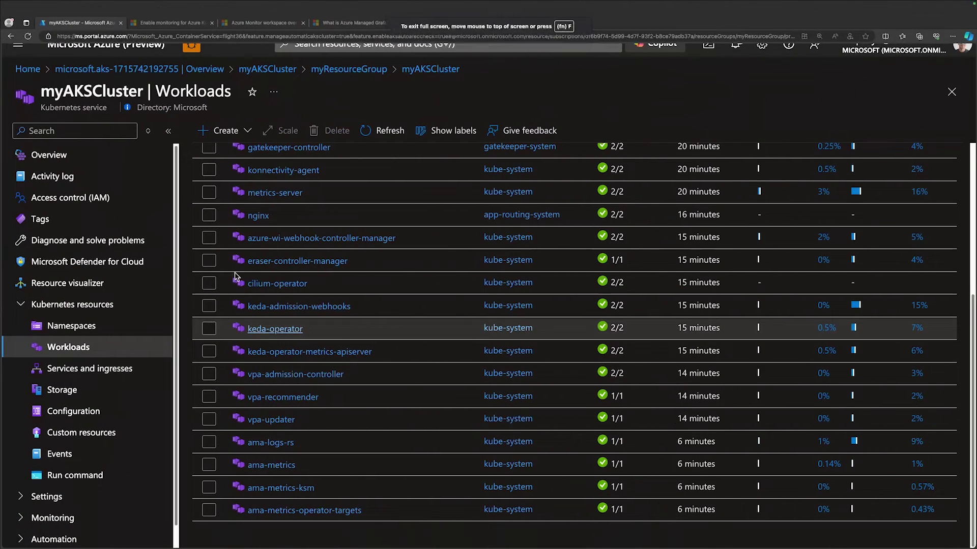
# From Azure Home, open Resource groups and view myResourceGroup2's resources.
pyautogui.click(18, 68)
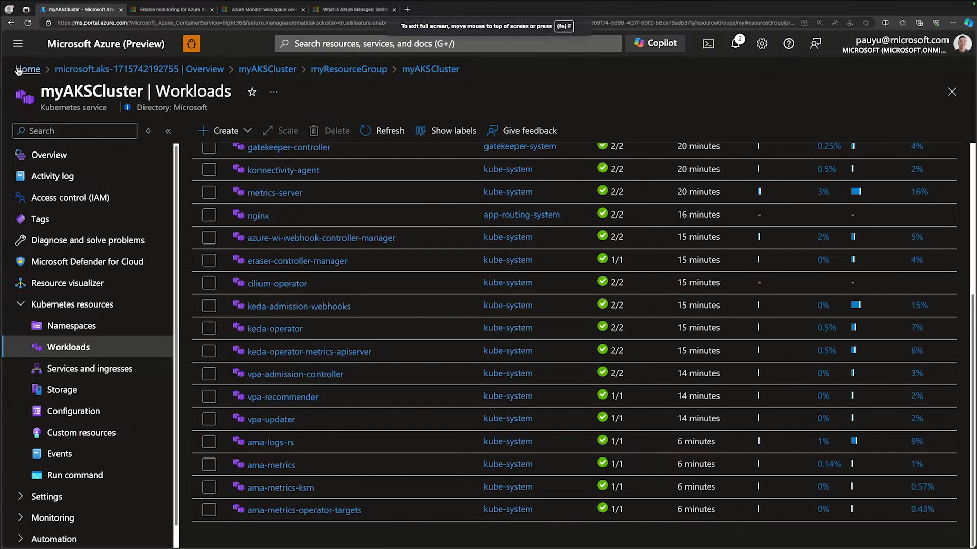
pyautogui.click(305, 124)
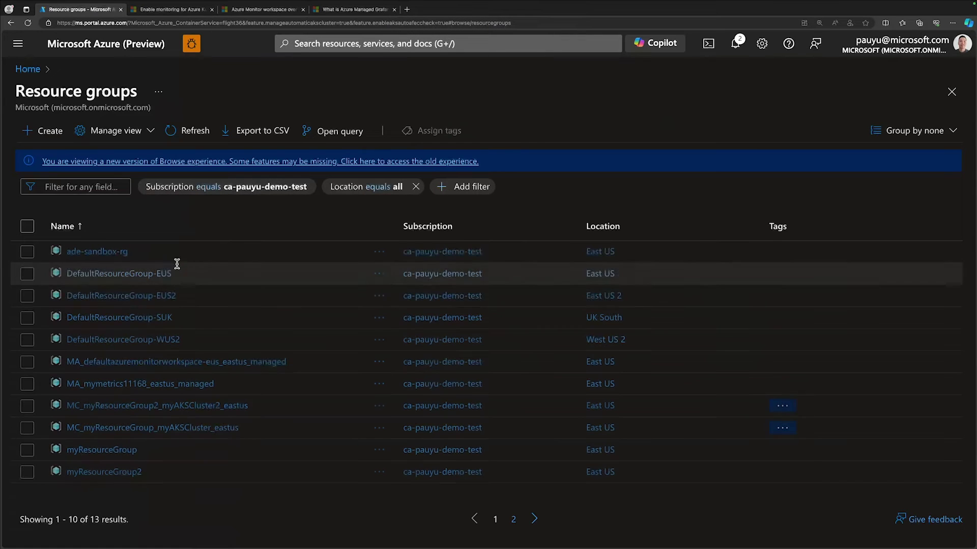
pyautogui.click(131, 472)
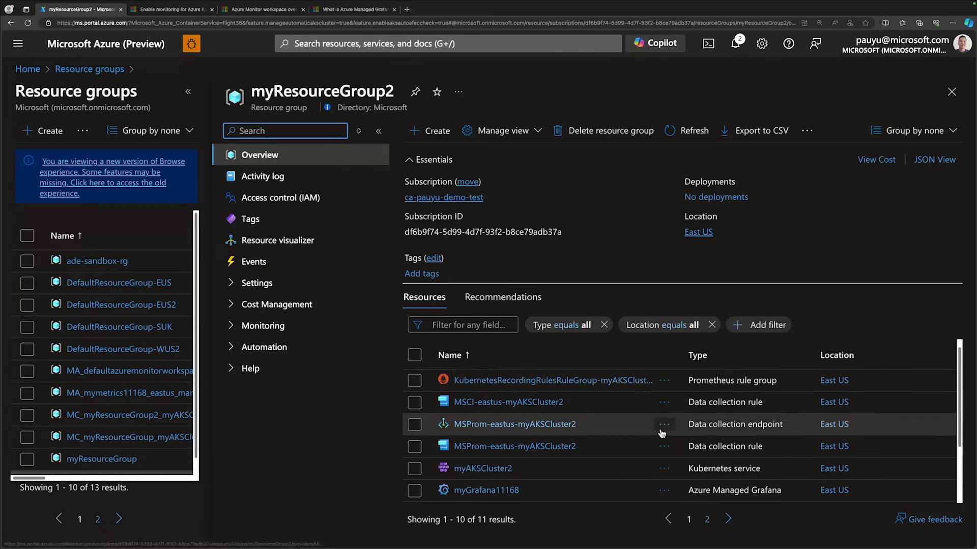
pyautogui.scroll(-1, 660, 434)
pyautogui.scroll(-1, 661, 434)
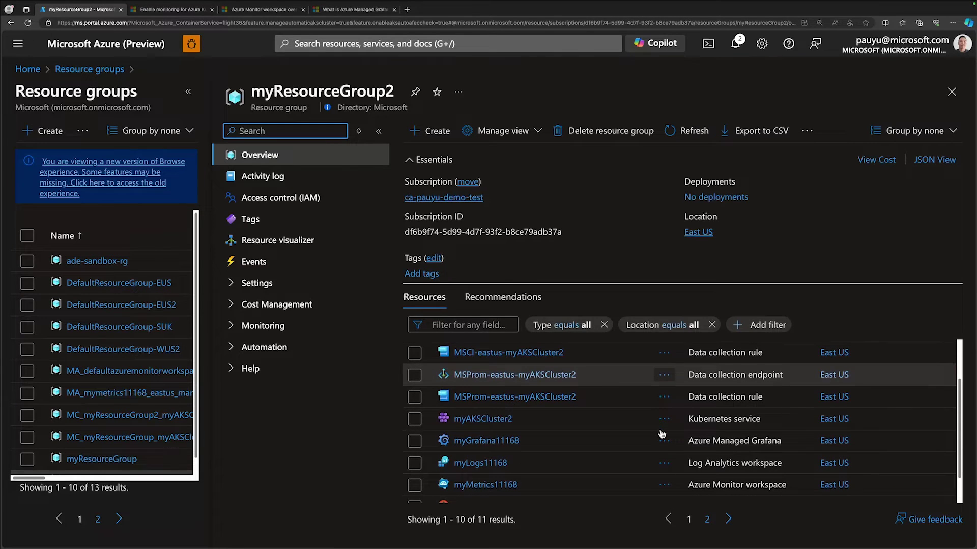
pyautogui.scroll(-1, 660, 434)
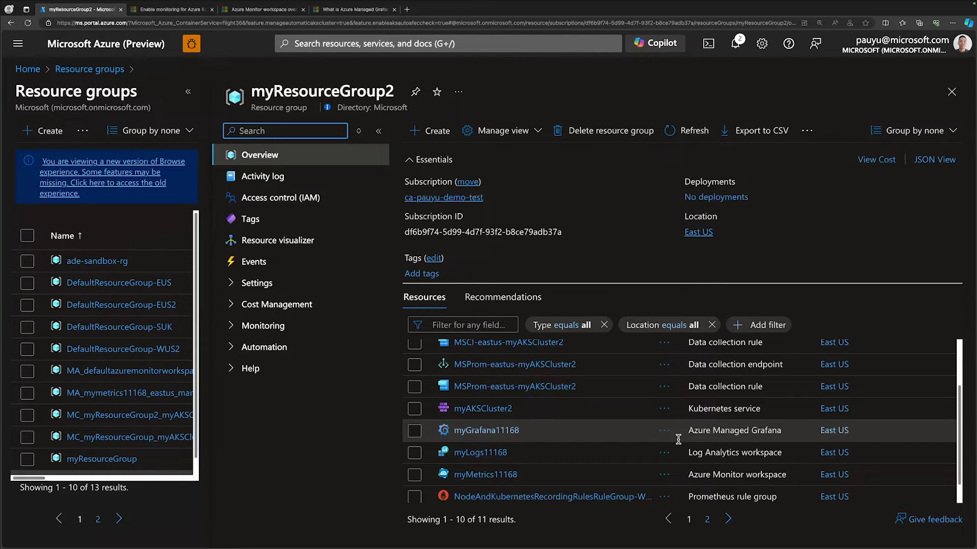
pyautogui.scroll(3, 761, 431)
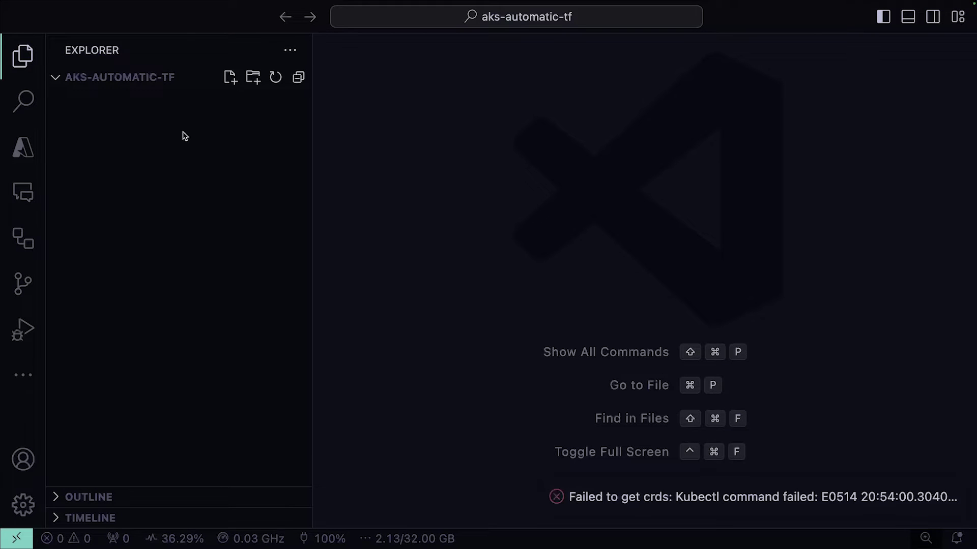
# Create main.tf in aks-automatic-tf, paste the Terraform base code and save it.
pyautogui.click(228, 80)
pyautogui.write('main')
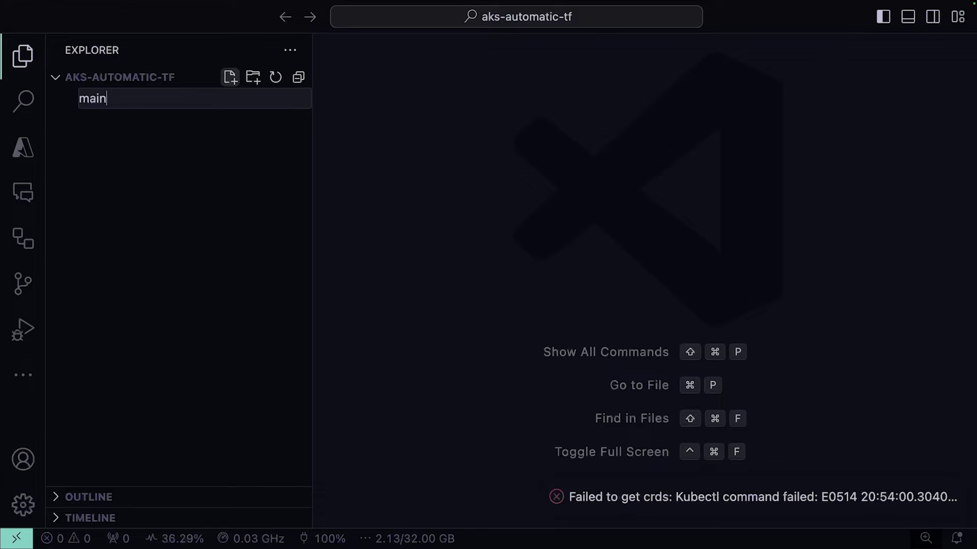
pyautogui.write('.tf')
pyautogui.press('Return')
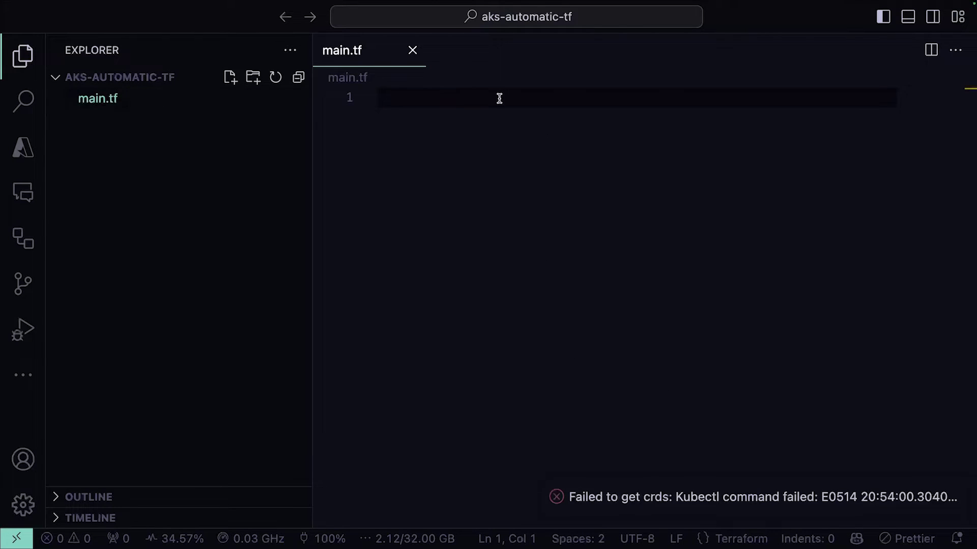
pyautogui.click(499, 97)
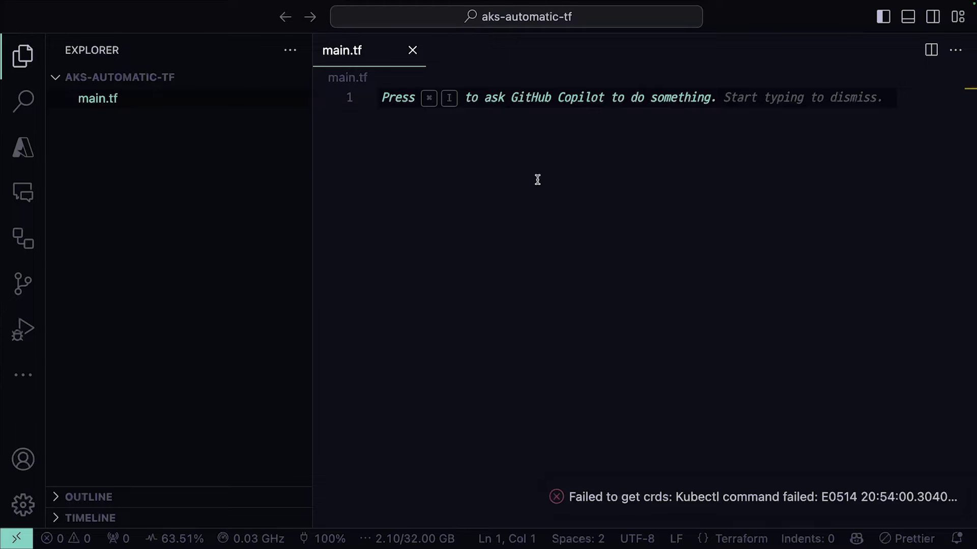
pyautogui.moveTo(313, 146); pyautogui.dragTo(231, 147)
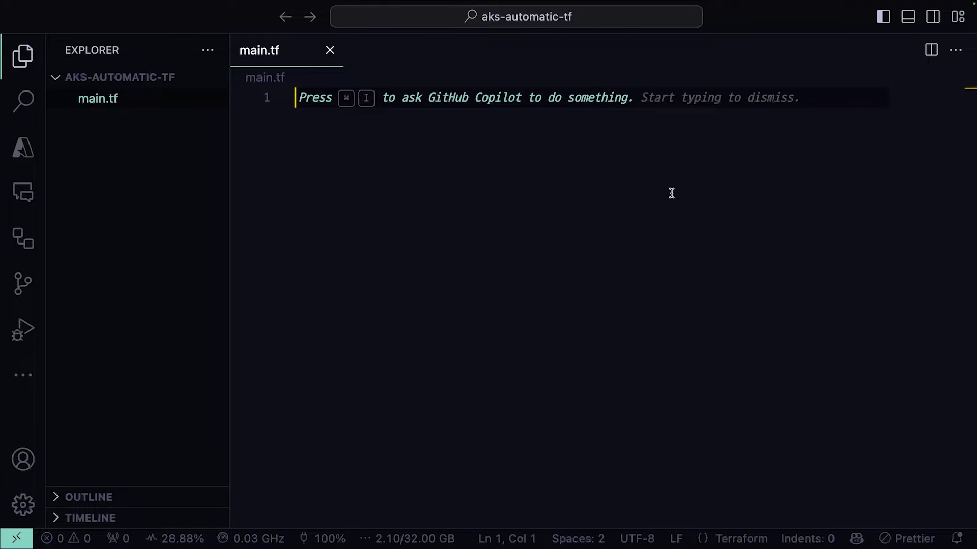
pyautogui.press('super+v')
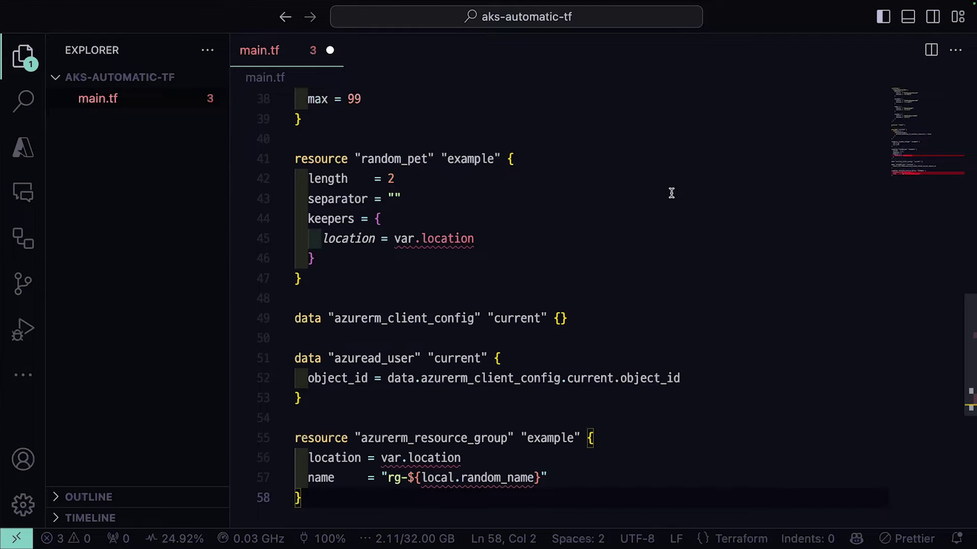
pyautogui.press('super+s')
pyautogui.click(148, 77)
pyautogui.write('variab')
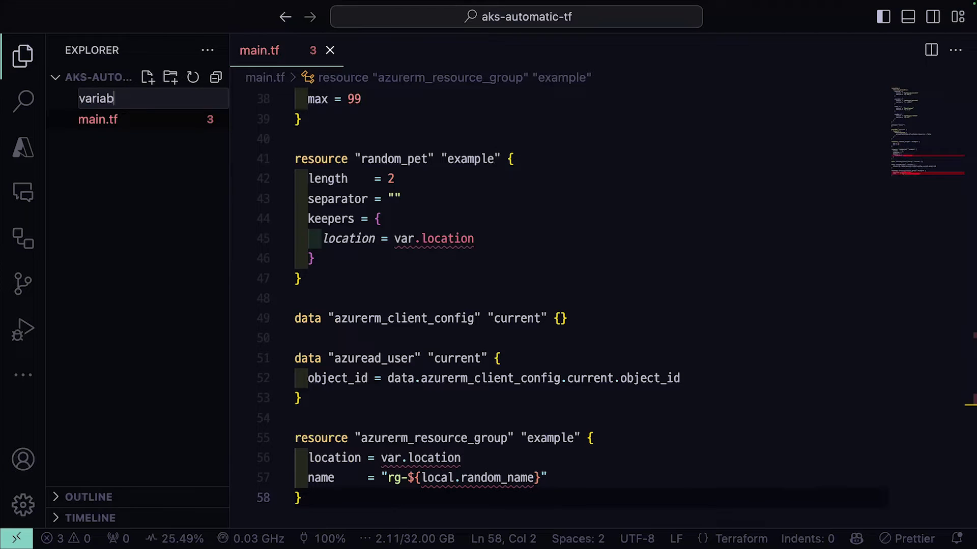
pyautogui.write('les.tf')
# Create empty variables.tf, locals.tf and outputs.tf files in the folder.
pyautogui.press('Return')
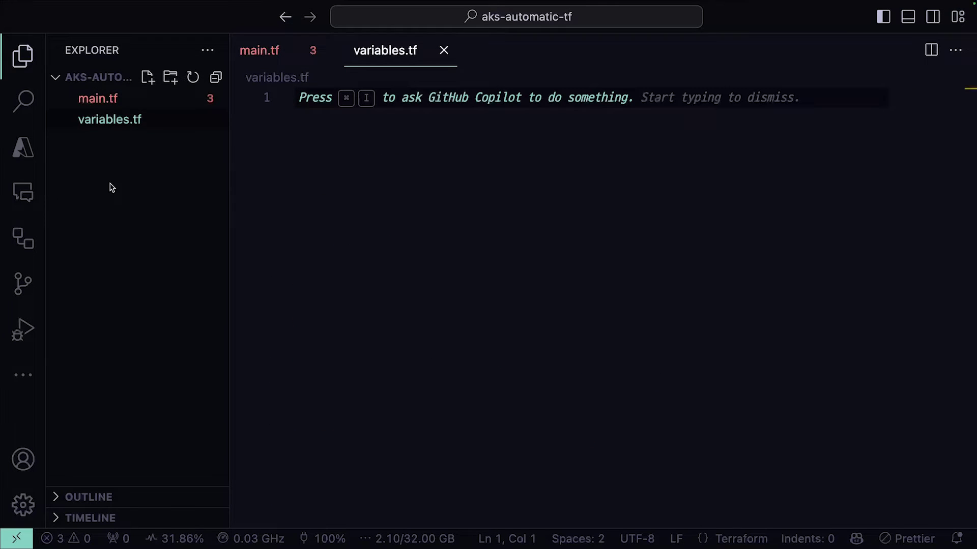
pyautogui.rightClick(109, 185)
pyautogui.press('Escape')
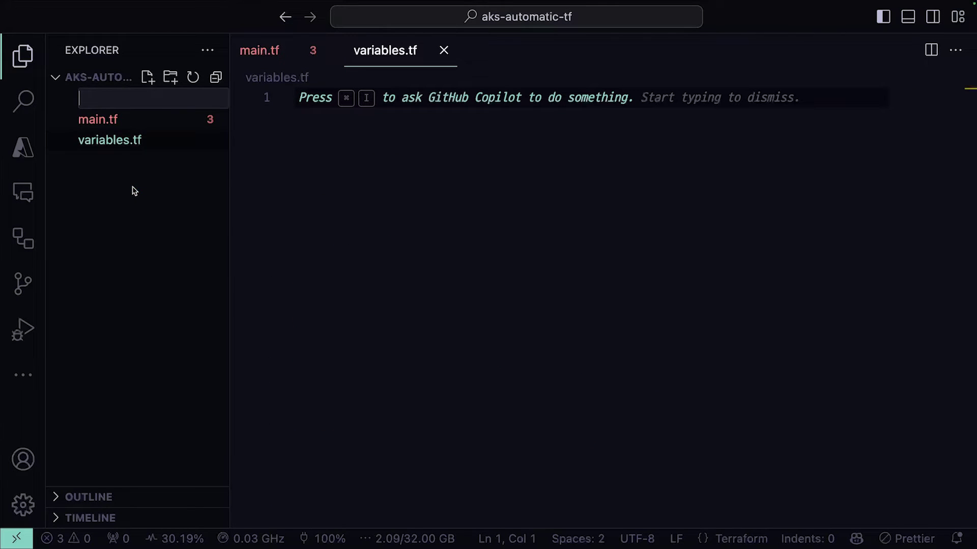
pyautogui.write('locals.tf')
pyautogui.press('Return')
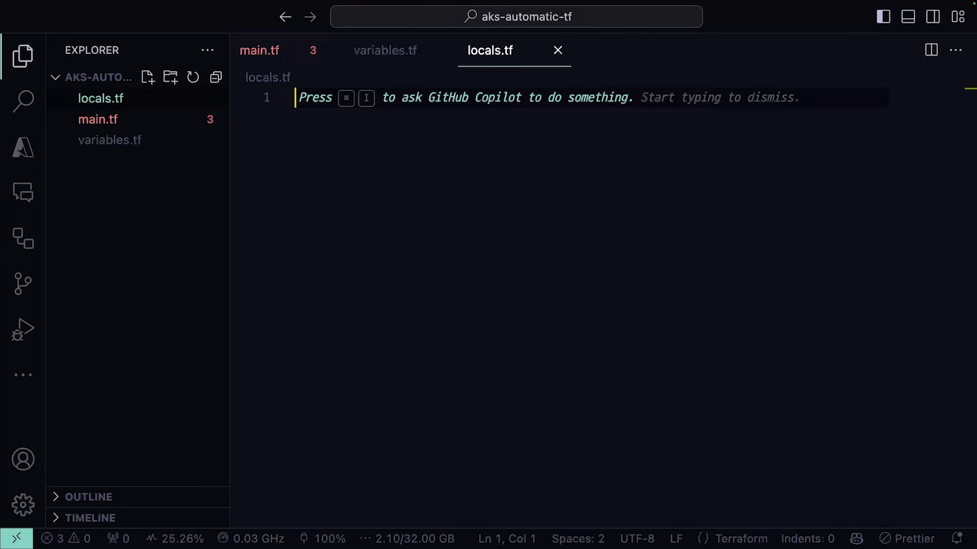
pyautogui.rightClick(84, 188)
pyautogui.click(117, 194)
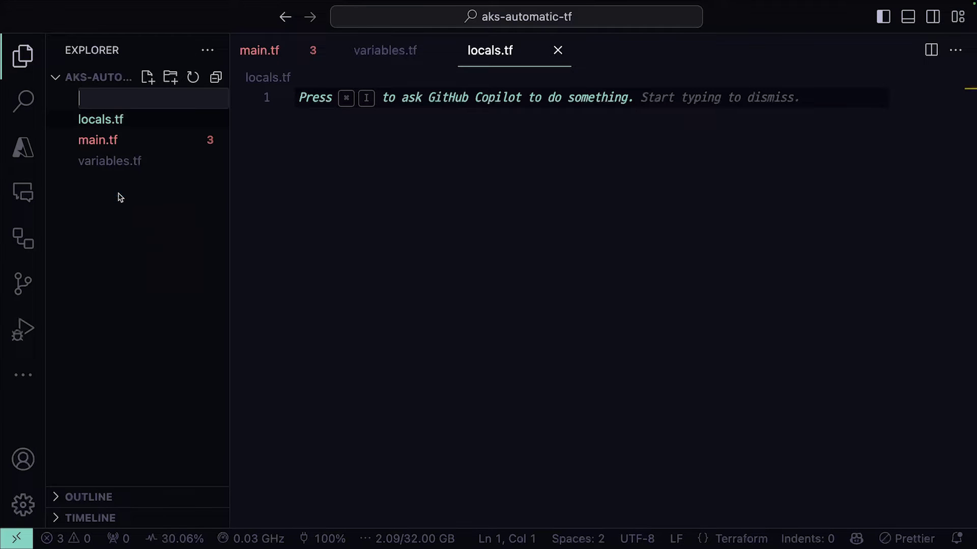
pyautogui.write('outputs.tf')
pyautogui.press('Return')
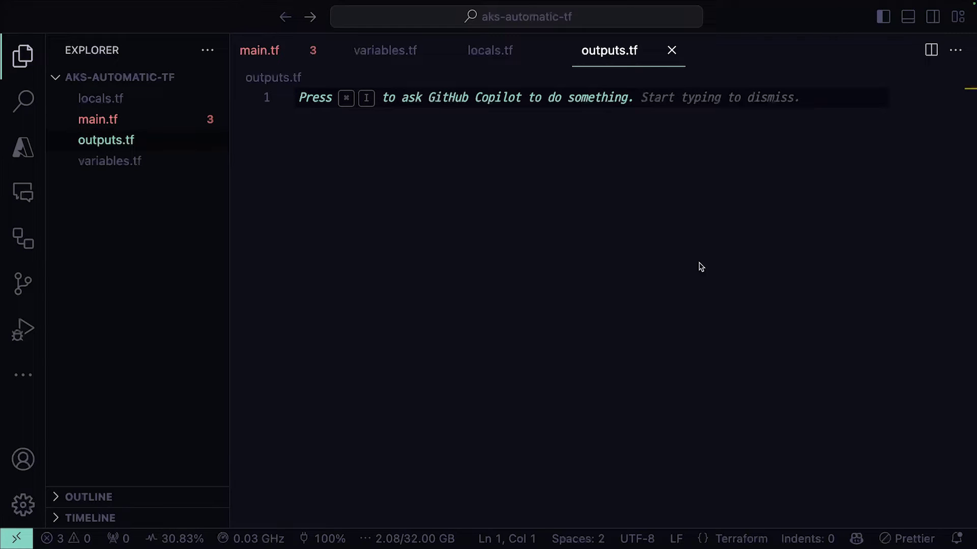
# Flip through variables.tf, locals.tf and outputs.tf in the editor.
pyautogui.click(152, 160)
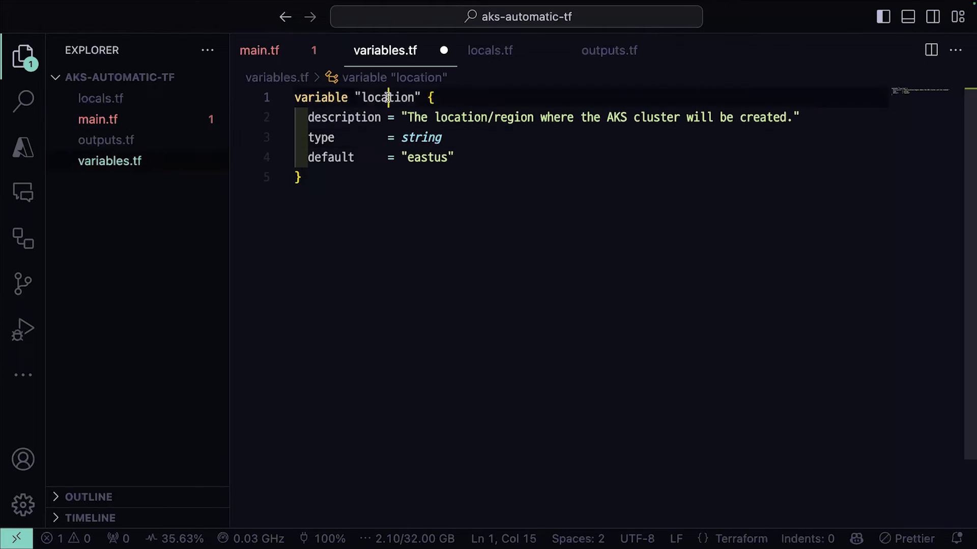
pyautogui.click(108, 99)
pyautogui.click(126, 143)
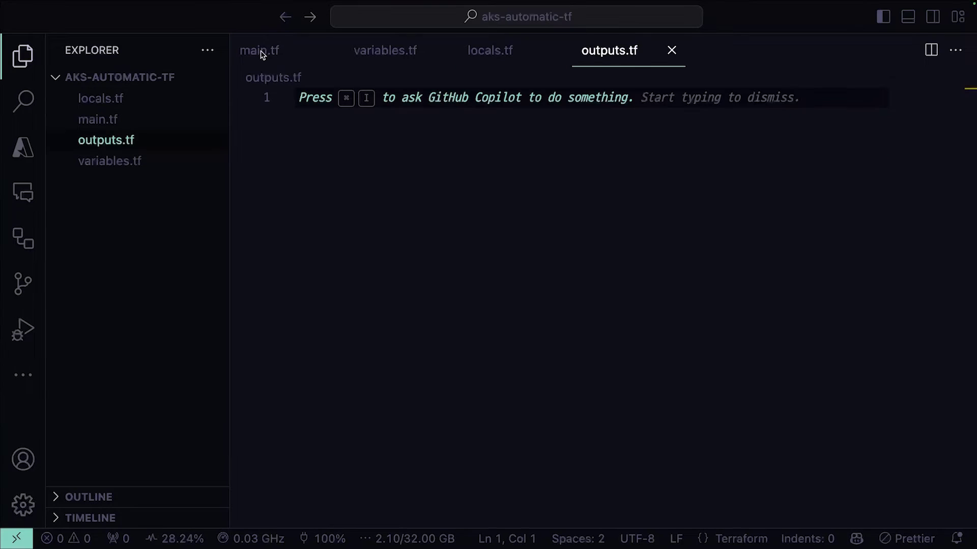
# In main.tf's required_providers block, highlight the hashicorp/azurerm source.
pyautogui.click(260, 53)
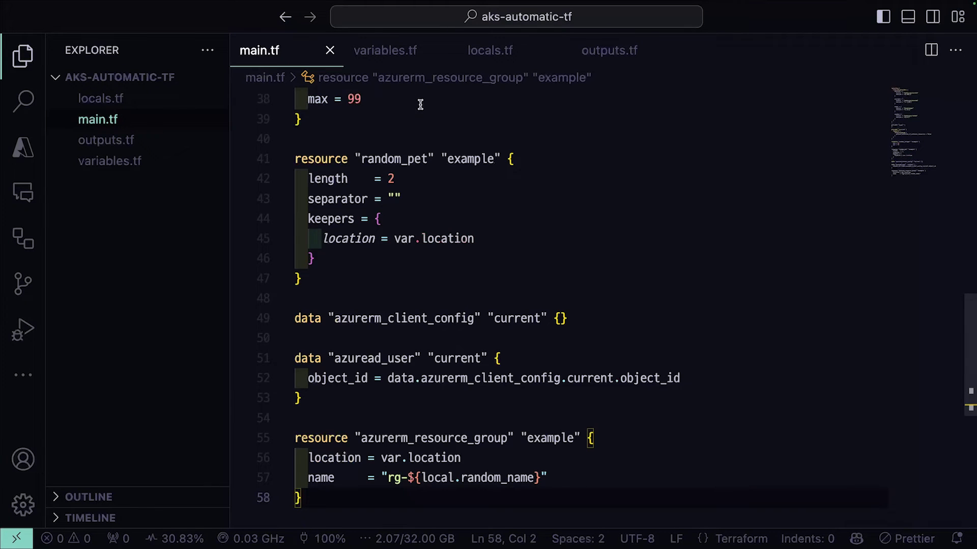
pyautogui.scroll(10, 417, 147)
pyautogui.click(449, 200)
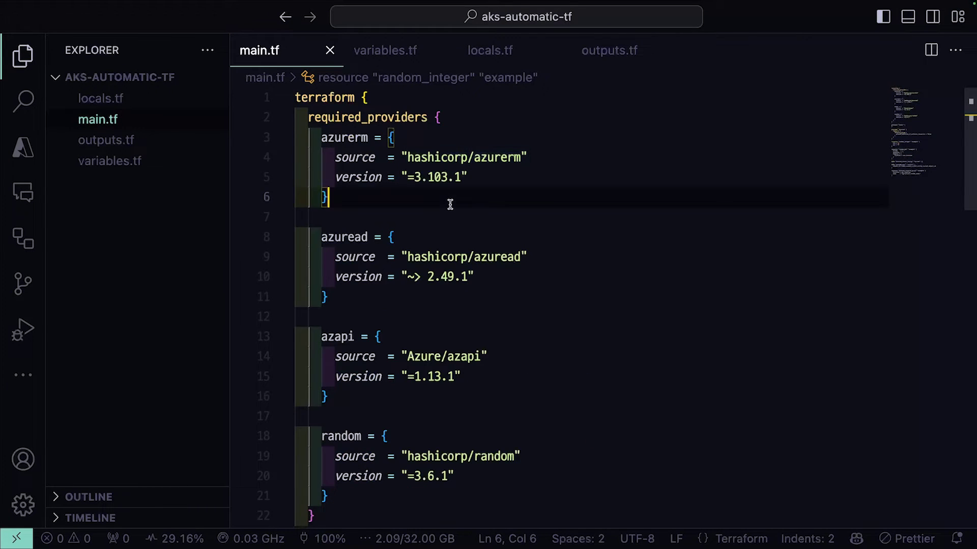
pyautogui.moveTo(366, 118)
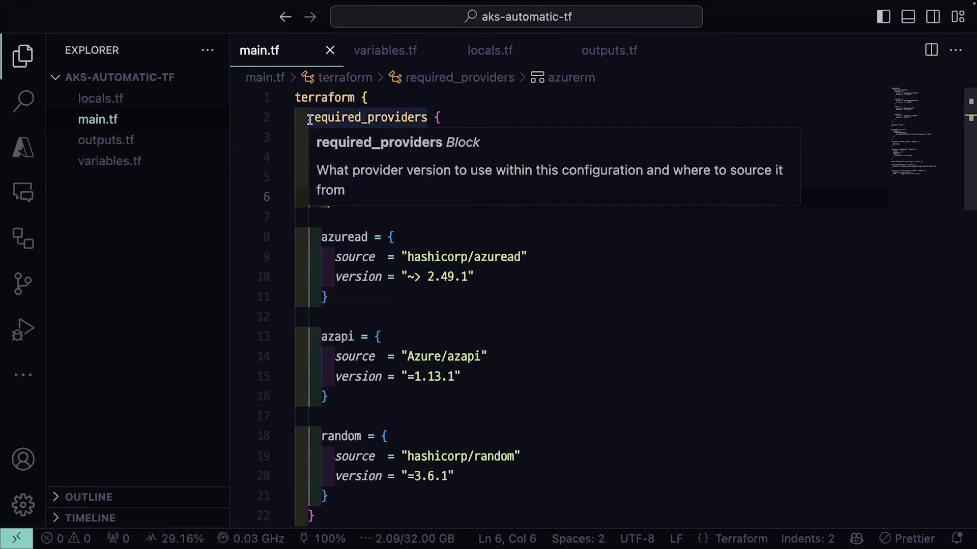
pyautogui.click(553, 233)
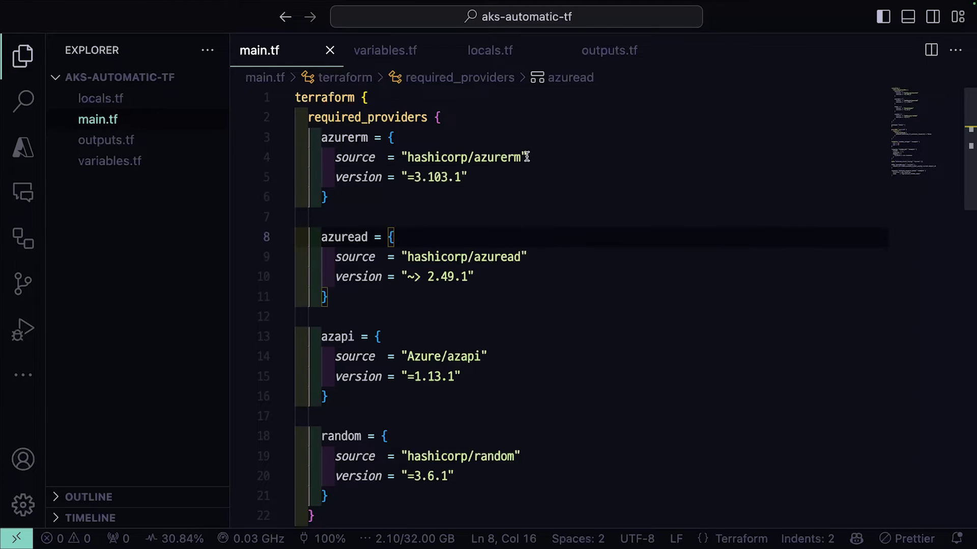
pyautogui.moveTo(527, 158); pyautogui.dragTo(416, 157)
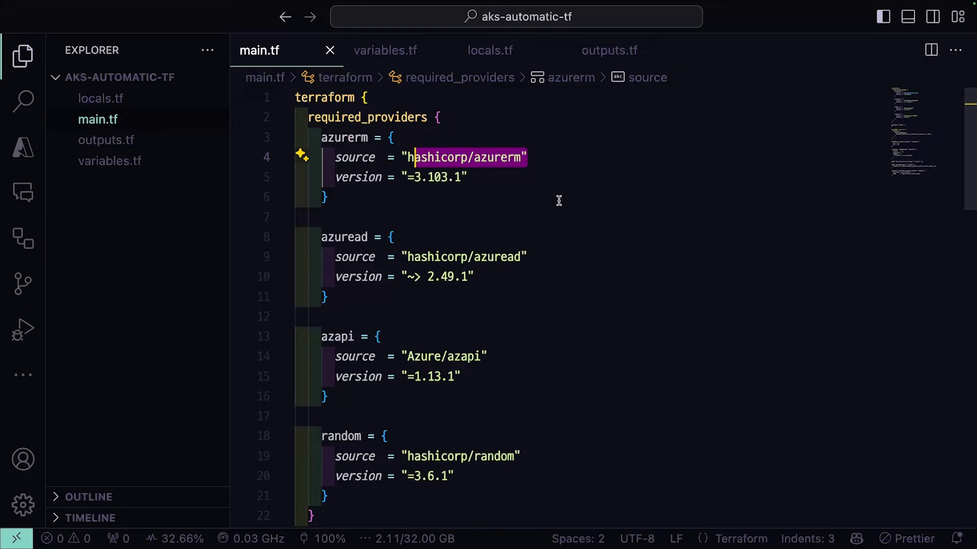
pyautogui.doubleClick(491, 158)
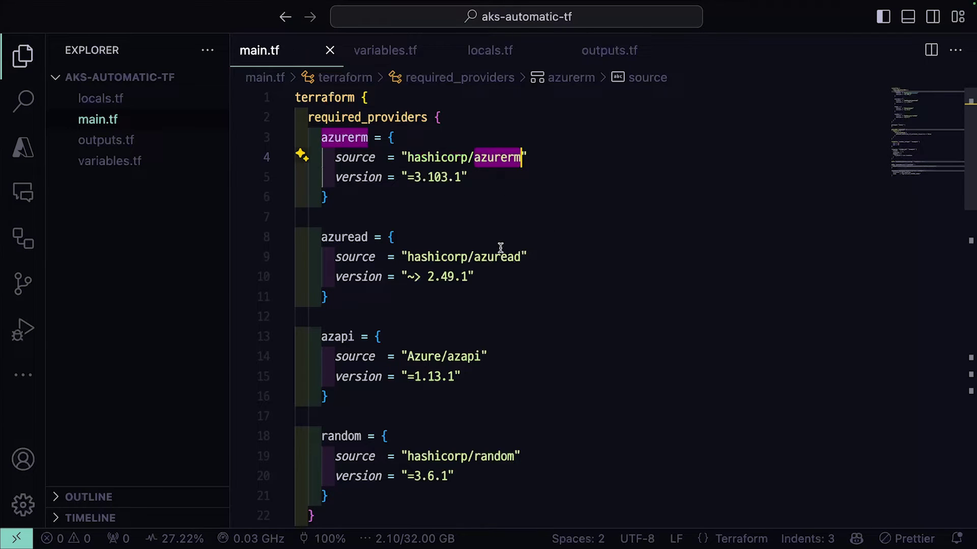
# Point out the azuread and azapi provider entries on lines 9 and 14.
pyautogui.click(644, 242)
pyautogui.doubleClick(503, 258)
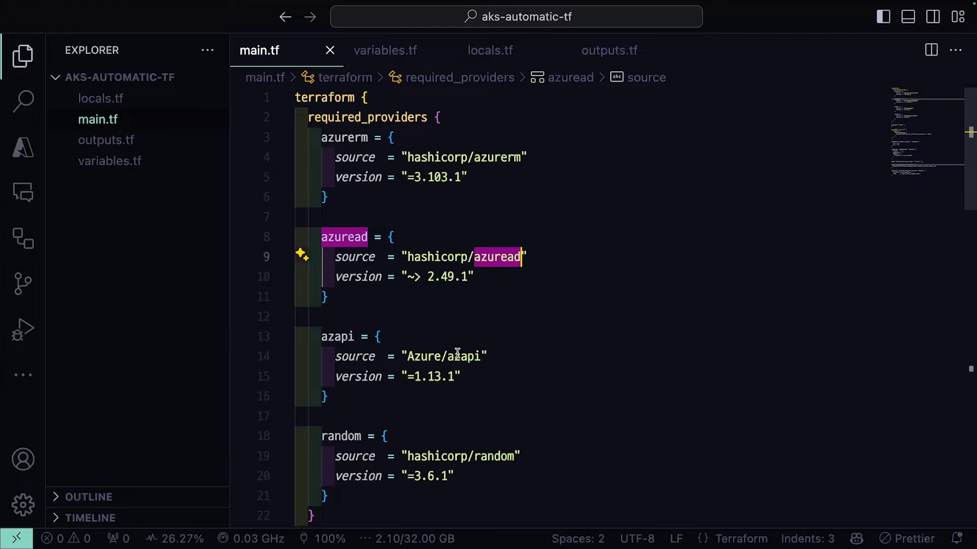
pyautogui.click(483, 357)
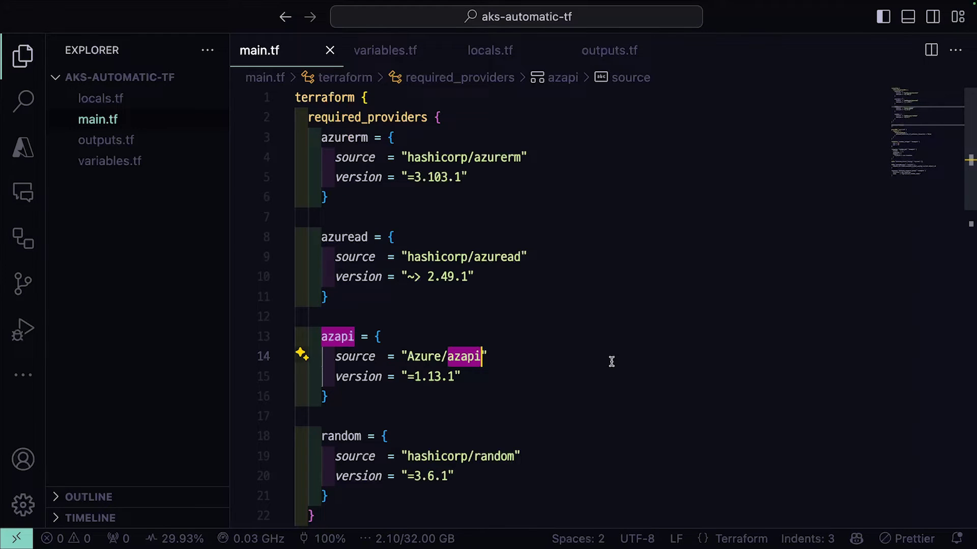
pyautogui.click(564, 370)
pyautogui.scroll(-2, 565, 371)
pyautogui.scroll(-10, 564, 371)
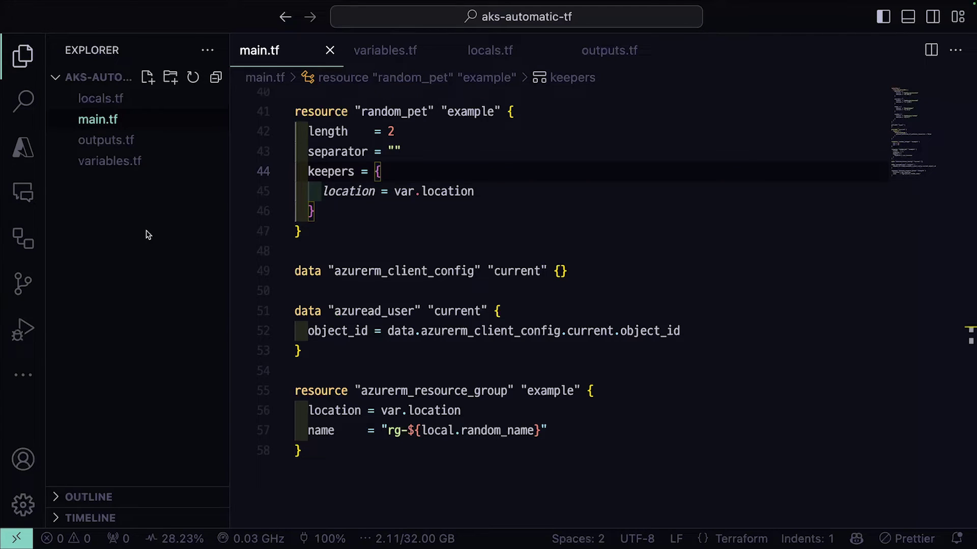
# Create loganalytics.tf and prometheus.tf, pasting the Log Analytics and Prometheus resources.
pyautogui.rightClick(148, 208)
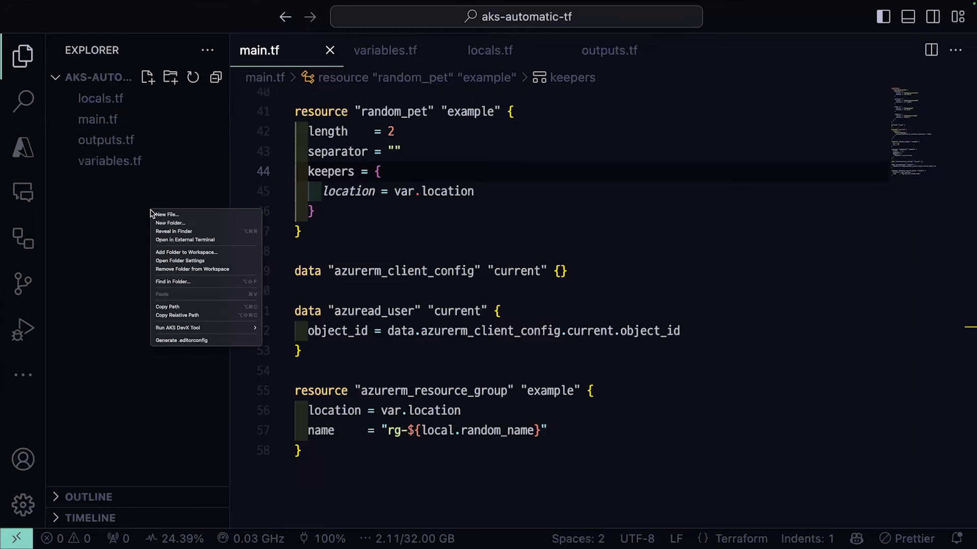
pyautogui.click(156, 216)
pyautogui.write('loganalytics.tf')
pyautogui.press('Return')
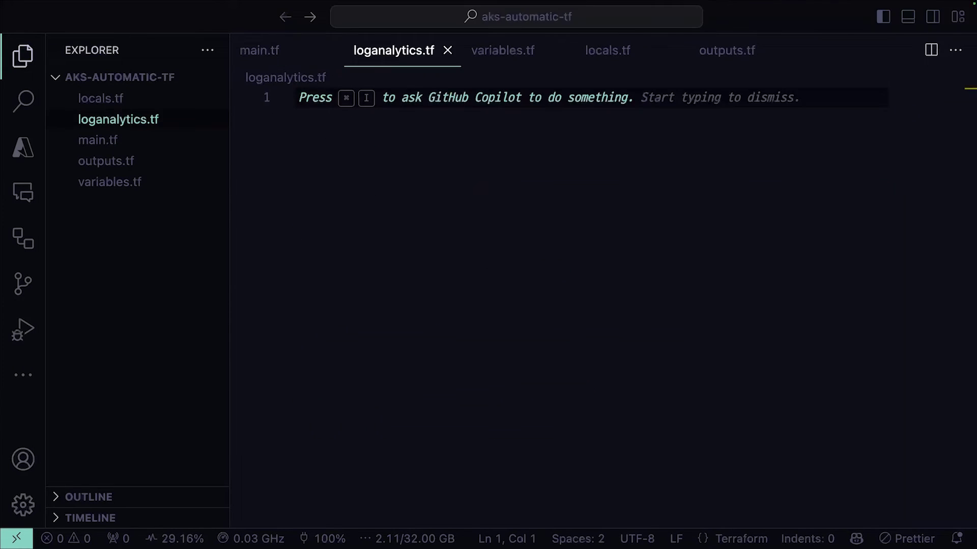
pyautogui.write('resource "azurerm_log_analytics_workspace" "example" {   resource_group_name = azurerm_resource_group.example.name   location            = azurerm_resource_group.example.location   name                = "log-${local.random_name}"   sku                 = "PerGB2018"   retention_in_days   = 30 }')
pyautogui.rightClick(133, 259)
pyautogui.click(153, 260)
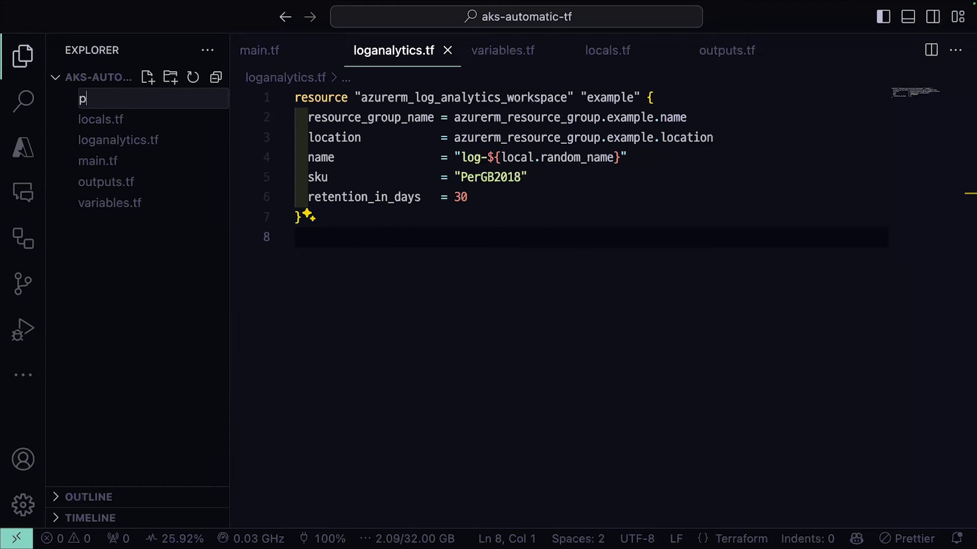
pyautogui.write('prometheus')
pyautogui.press('Escape')
pyautogui.hotkey('ctrl', 'v')
pyautogui.hotkey('ctrl', 's')
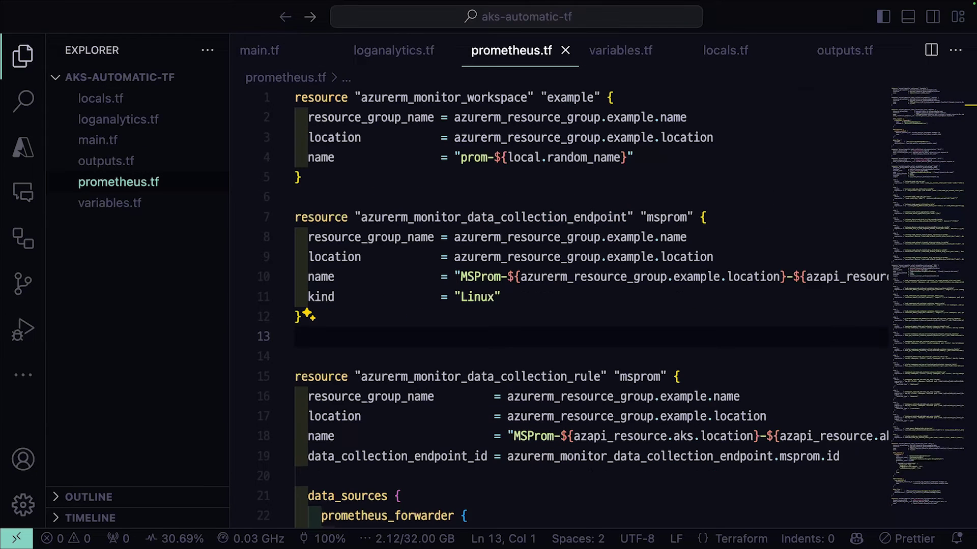
# Create grafana.tf with the Grafana resources and kubernetes.tf with the AKS cluster code.
pyautogui.rightClick(139, 251)
pyautogui.click(154, 253)
pyautogui.write('grafana.tf')
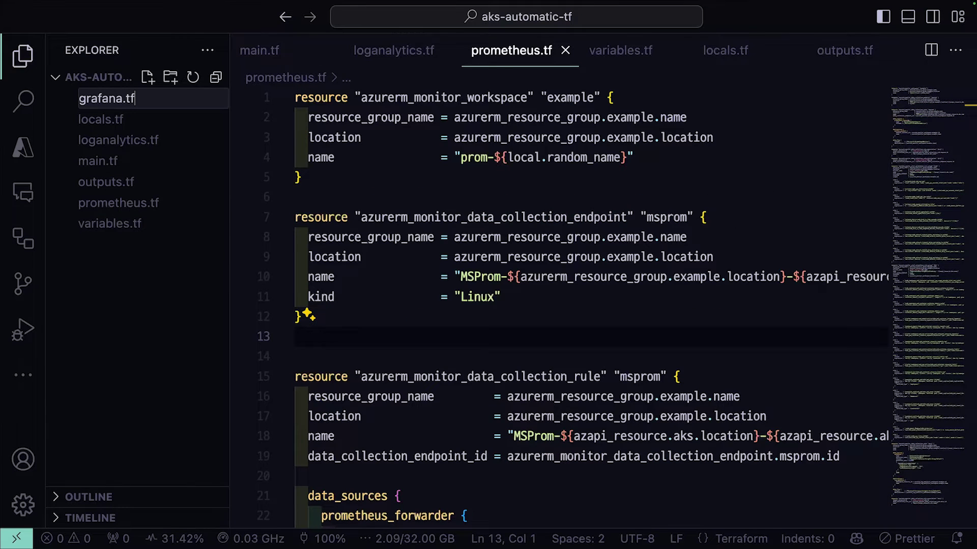
pyautogui.press('Return')
pyautogui.hotkey('ctrl', 'v')
pyautogui.hotkey('ctrl', 's')
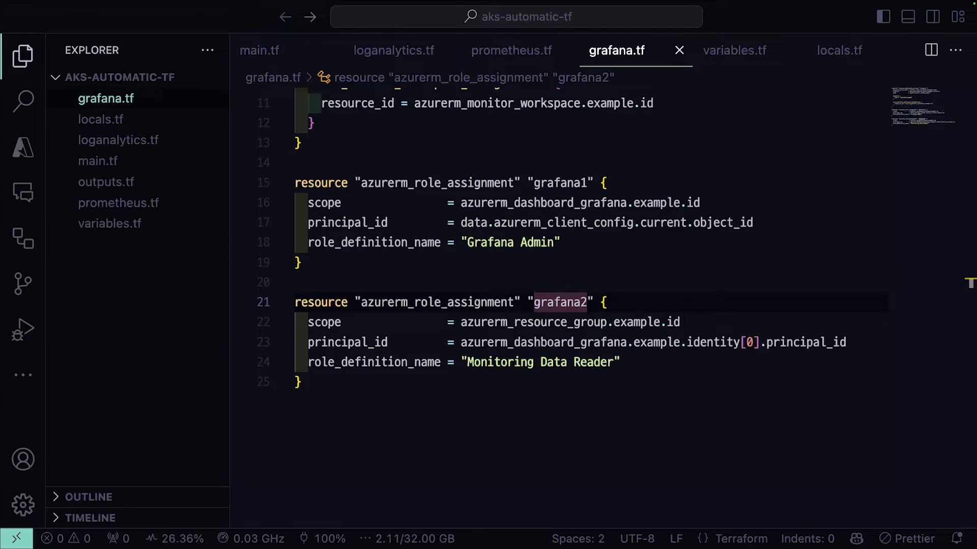
pyautogui.click(136, 288)
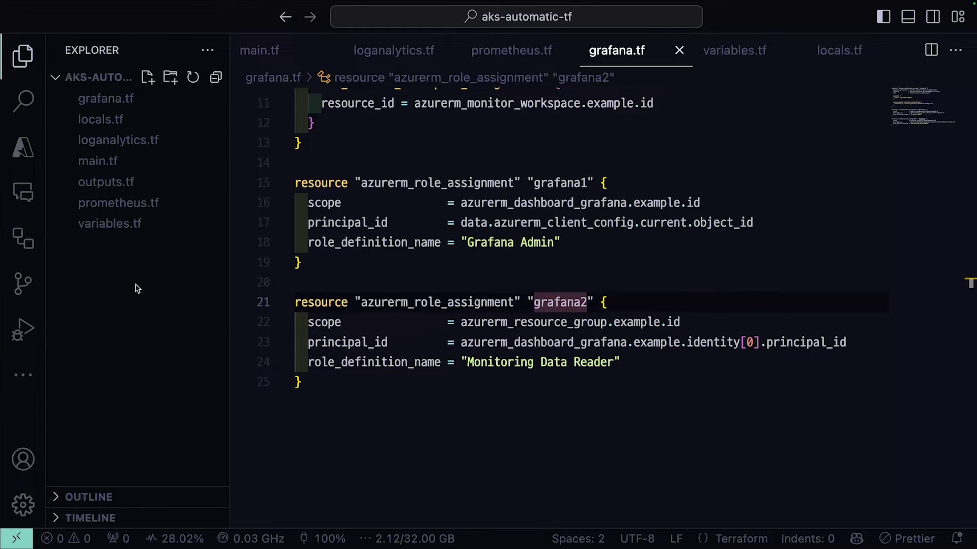
pyautogui.rightClick(136, 288)
pyautogui.click(153, 290)
pyautogui.write('ku')
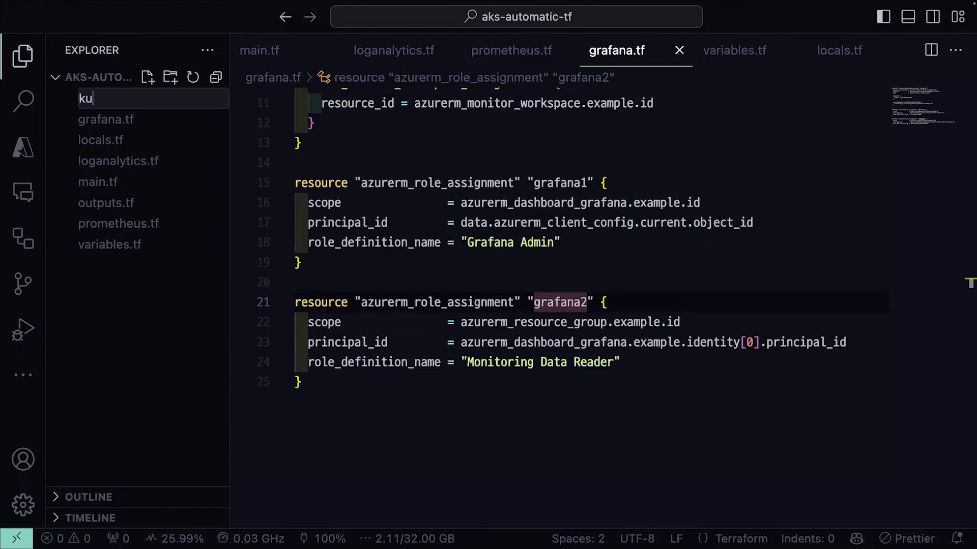
pyautogui.write('bernetes.tf')
pyautogui.press('Return')
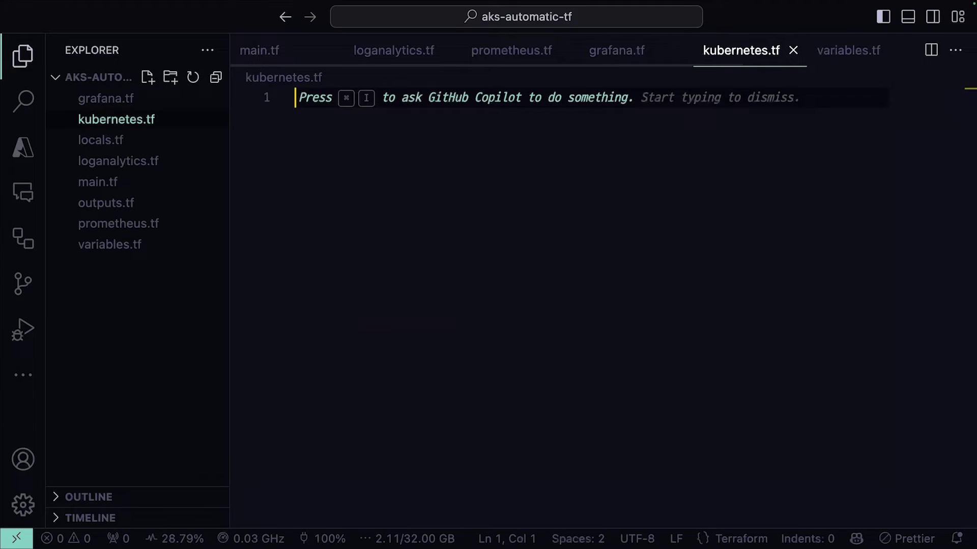
pyautogui.press('super+v')
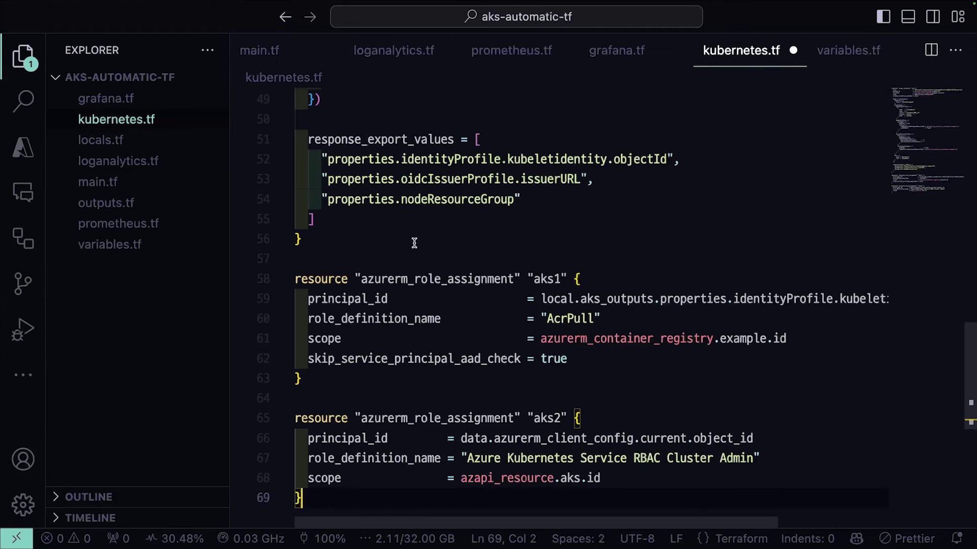
pyautogui.click(556, 220)
pyautogui.scroll(8, 557, 220)
pyautogui.scroll(5, 558, 221)
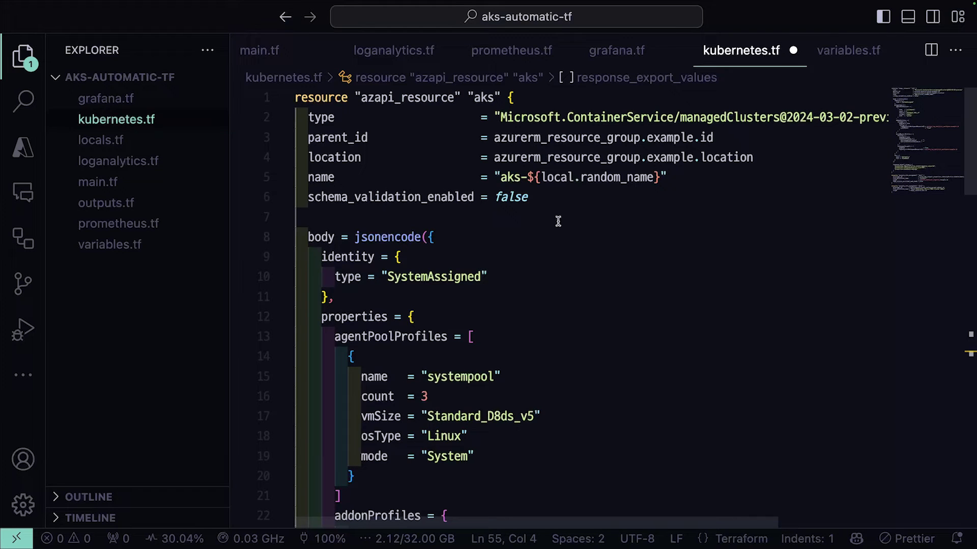
pyautogui.moveTo(360, 98); pyautogui.dragTo(451, 99)
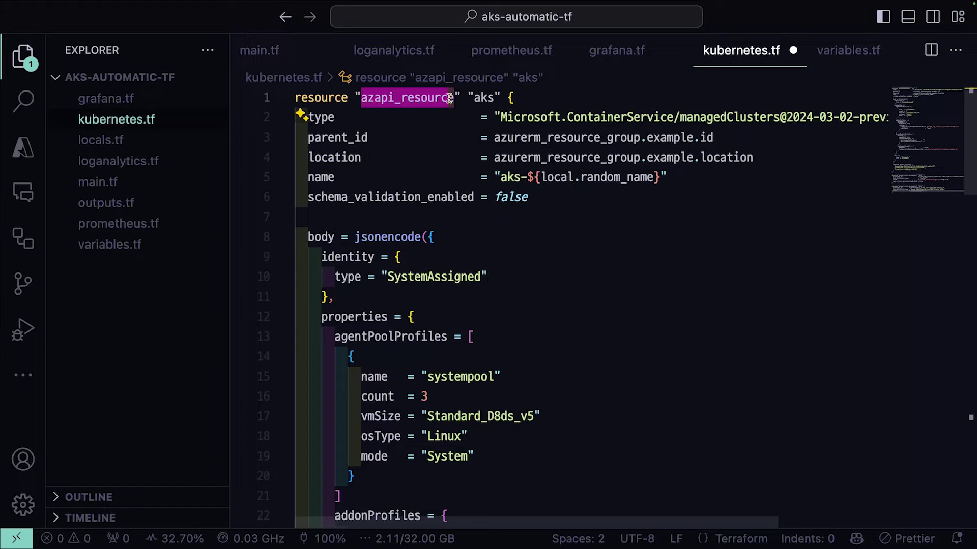
pyautogui.click(510, 116)
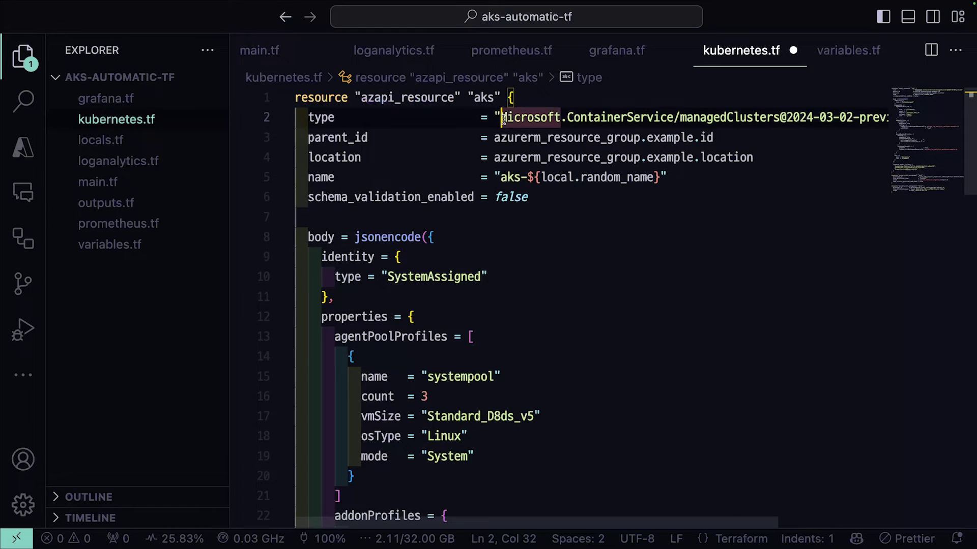
pyautogui.moveTo(510, 116); pyautogui.dragTo(774, 118)
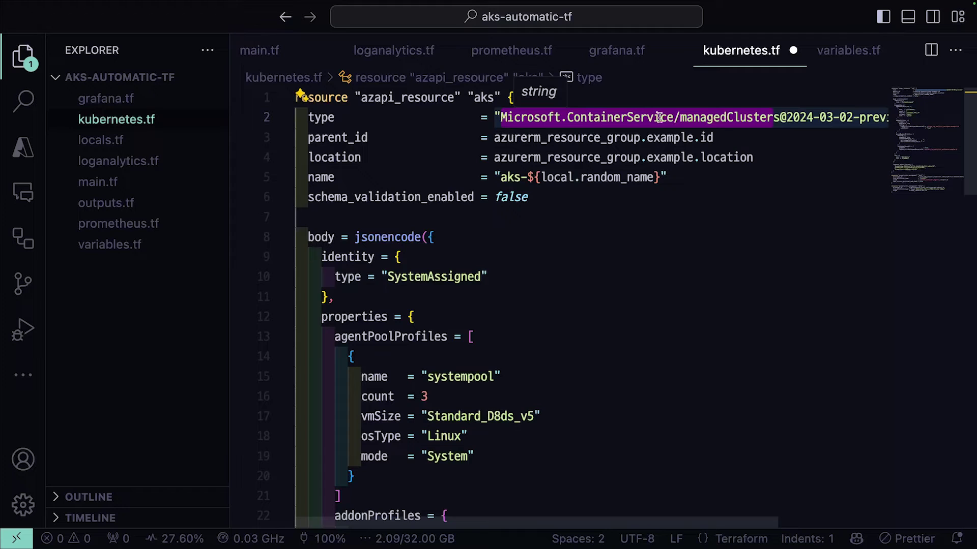
pyautogui.click(725, 116)
pyautogui.moveTo(782, 116); pyautogui.dragTo(880, 115)
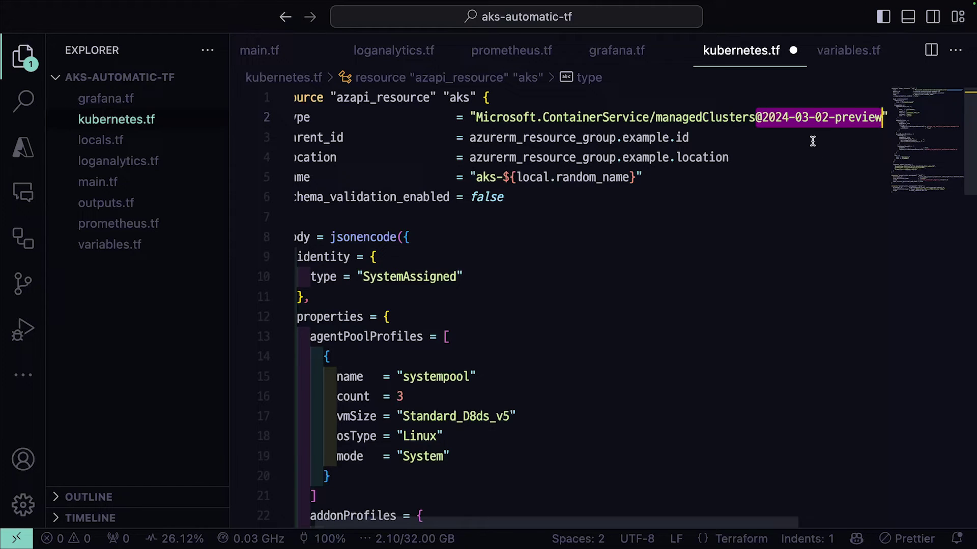
pyautogui.click(515, 257)
pyautogui.scroll(-2, 515, 253)
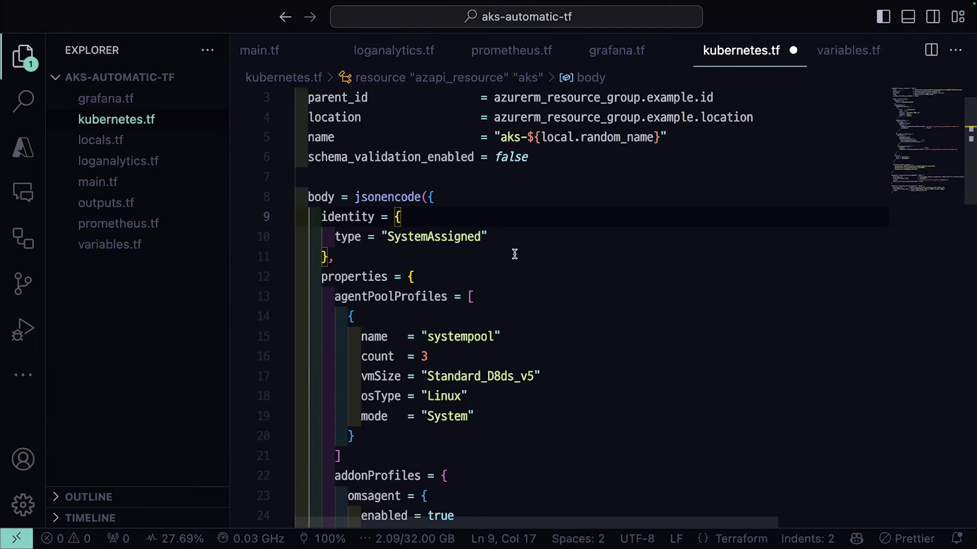
pyautogui.scroll(-1, 513, 256)
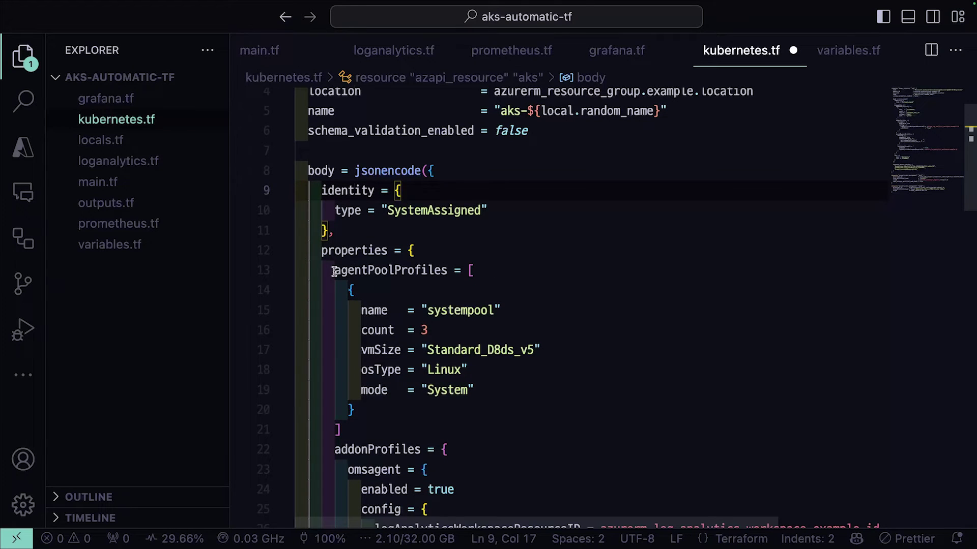
# Mark the systempool with Standard_D8ds_v5 nodes and the Automatic/Standard sku, then save kubernetes.tf formatted.
pyautogui.moveTo(334, 271); pyautogui.dragTo(355, 410)
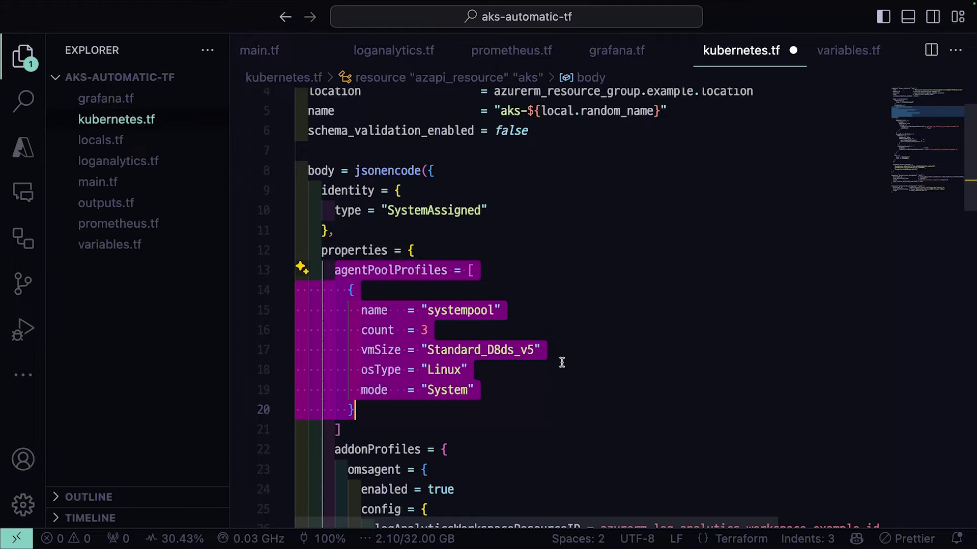
pyautogui.scroll(-1, 560, 362)
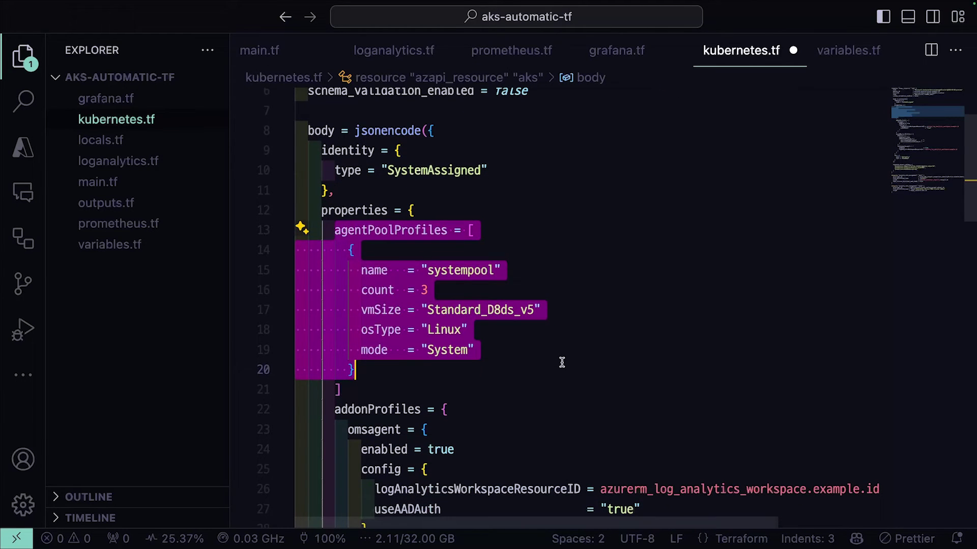
pyautogui.doubleClick(509, 310)
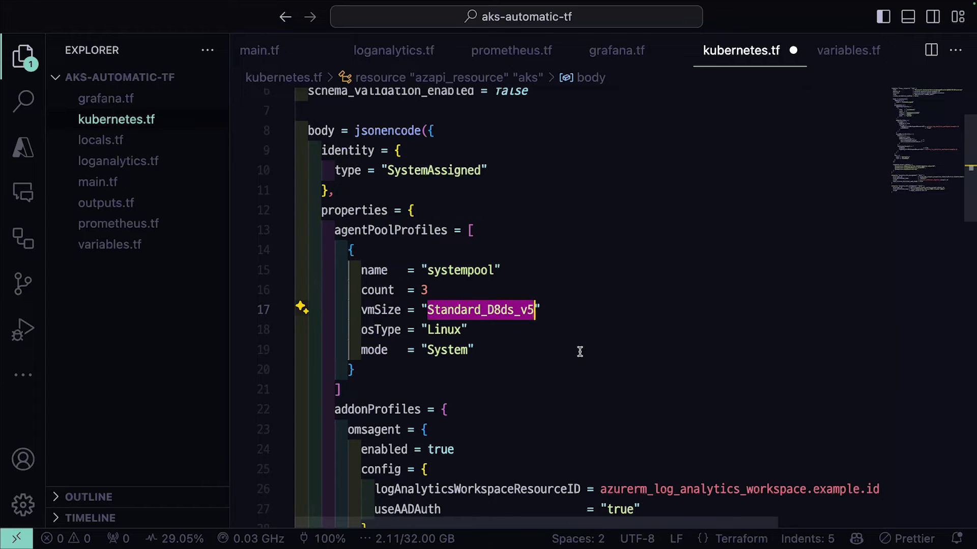
pyautogui.scroll(-1, 579, 351)
pyautogui.scroll(-1, 579, 352)
pyautogui.scroll(-3, 580, 351)
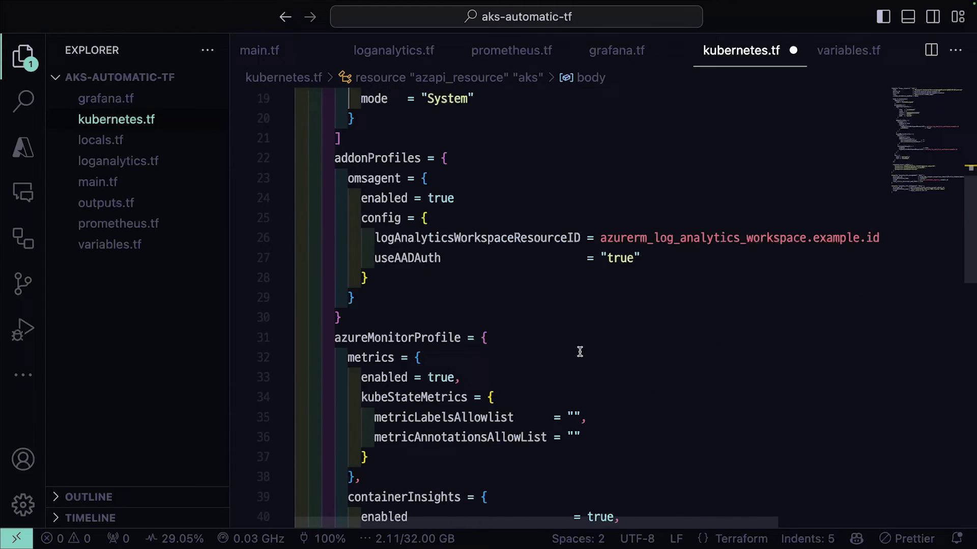
pyautogui.scroll(-3, 580, 352)
pyautogui.scroll(-2, 579, 351)
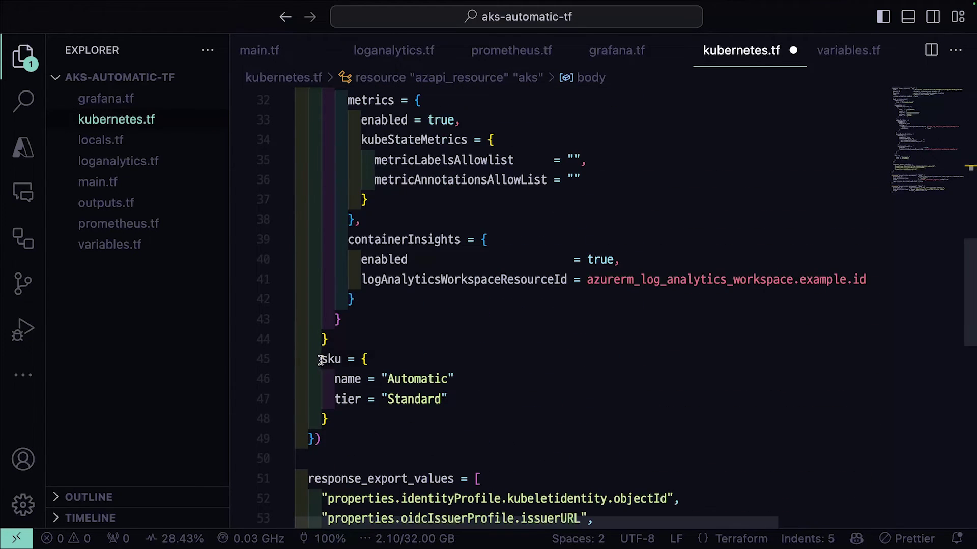
pyautogui.moveTo(320, 361); pyautogui.dragTo(351, 416)
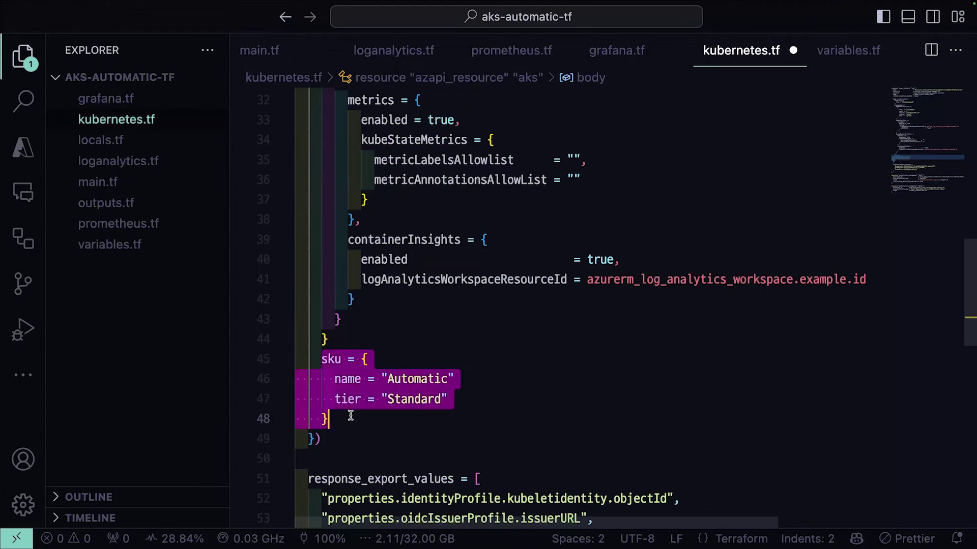
pyautogui.click(449, 413)
pyautogui.moveTo(453, 397); pyautogui.dragTo(331, 397)
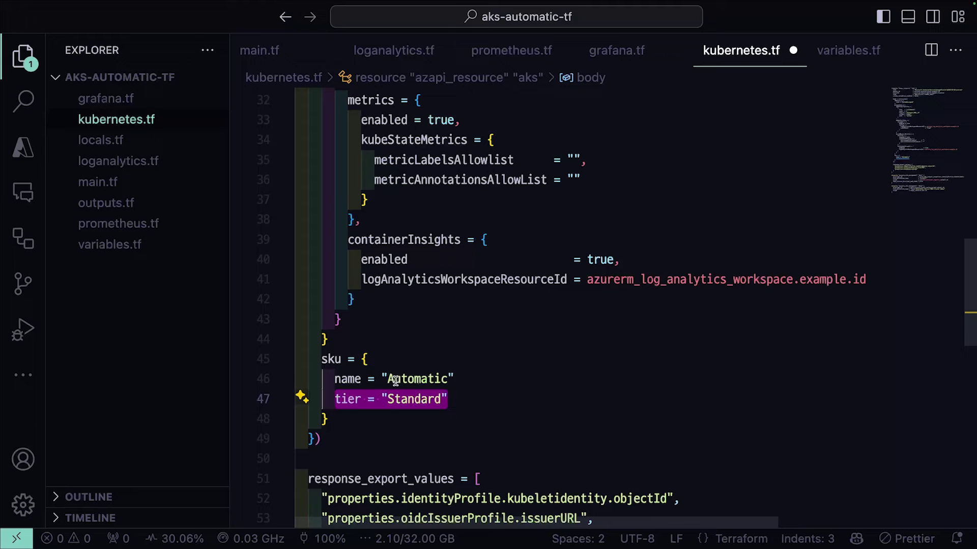
pyautogui.click(456, 379)
pyautogui.moveTo(456, 378)
pyautogui.mouseDown()
pyautogui.moveTo(322, 379)
pyautogui.moveTo(331, 379)
pyautogui.mouseUp()
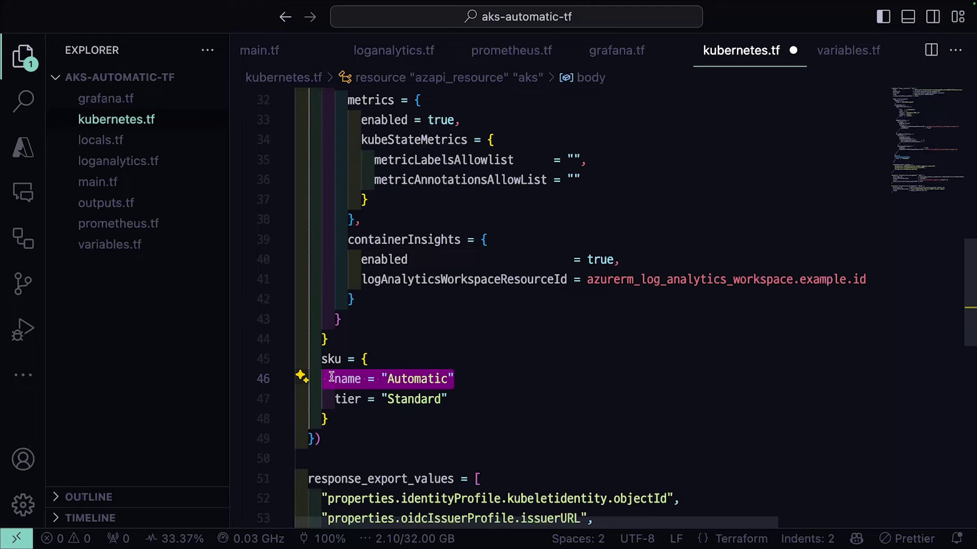
pyautogui.scroll(1, 465, 341)
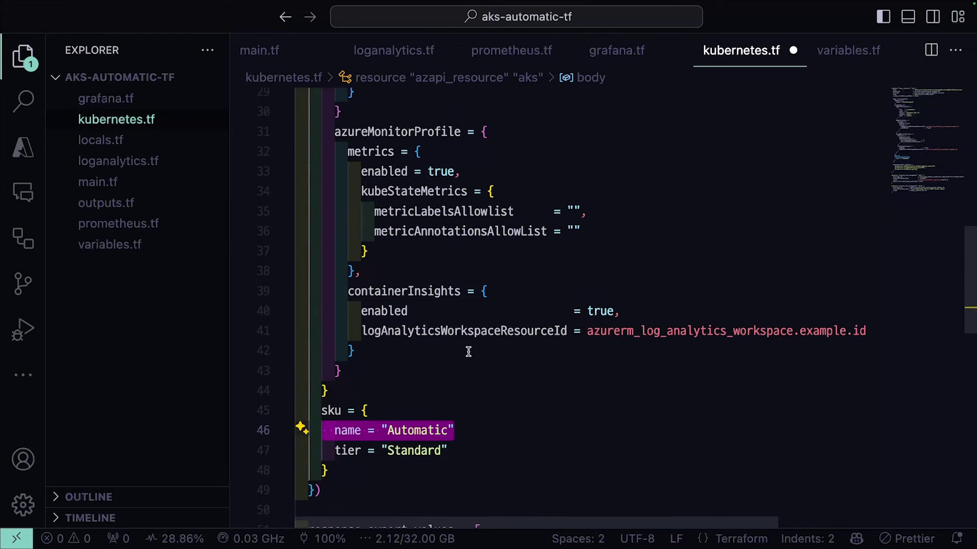
pyautogui.scroll(2, 467, 351)
pyautogui.scroll(2, 468, 351)
pyautogui.scroll(1, 467, 351)
pyautogui.scroll(1, 468, 351)
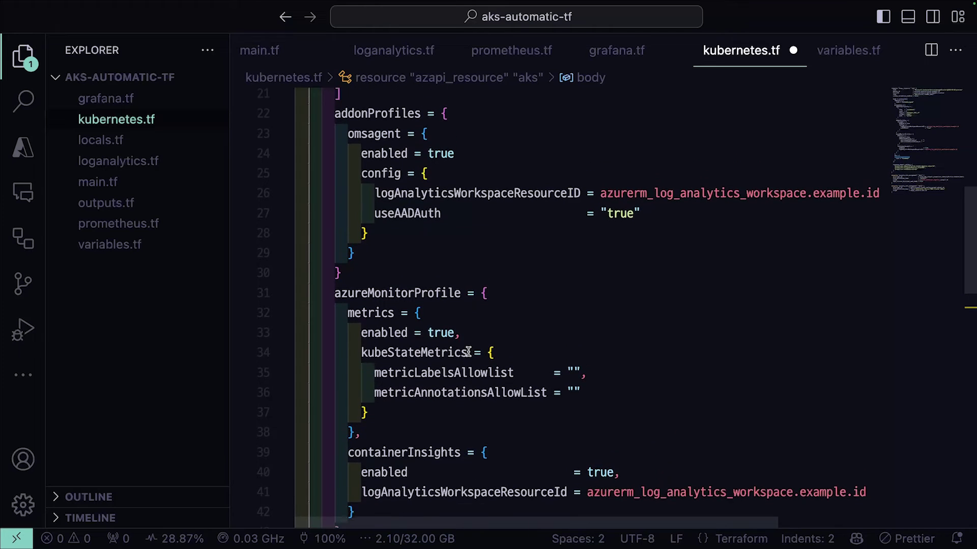
pyautogui.scroll(1, 468, 351)
pyautogui.scroll(1, 468, 352)
pyautogui.scroll(1, 467, 351)
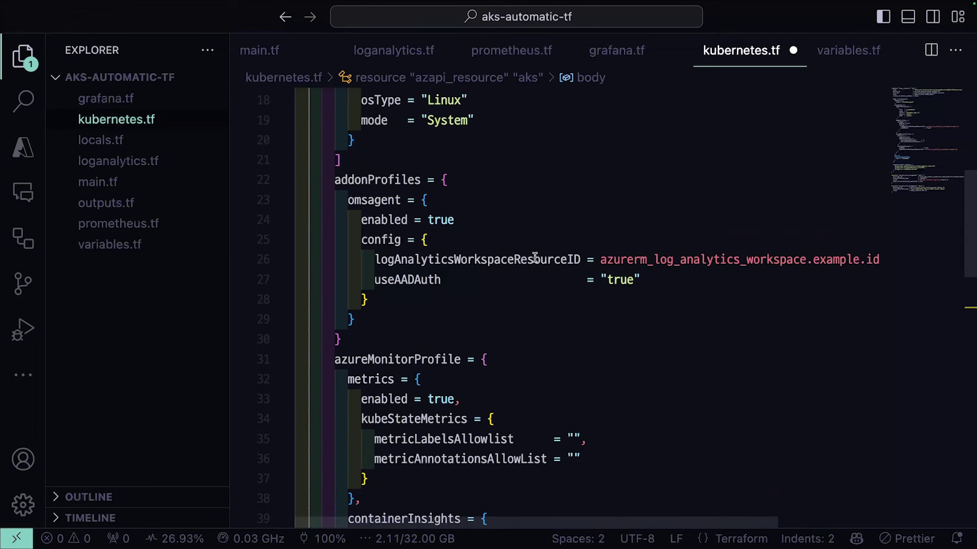
pyautogui.click(545, 244)
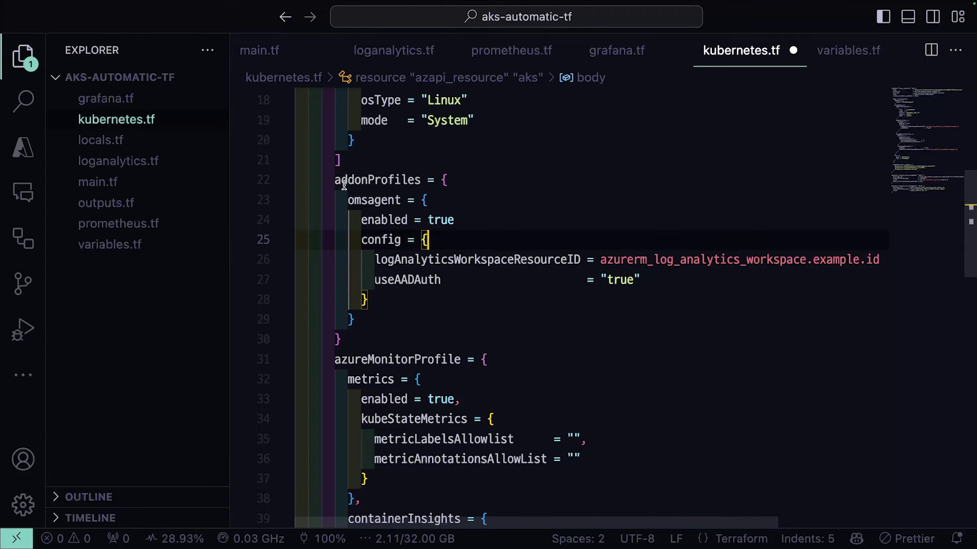
pyautogui.hotkey('ctrl', 's')
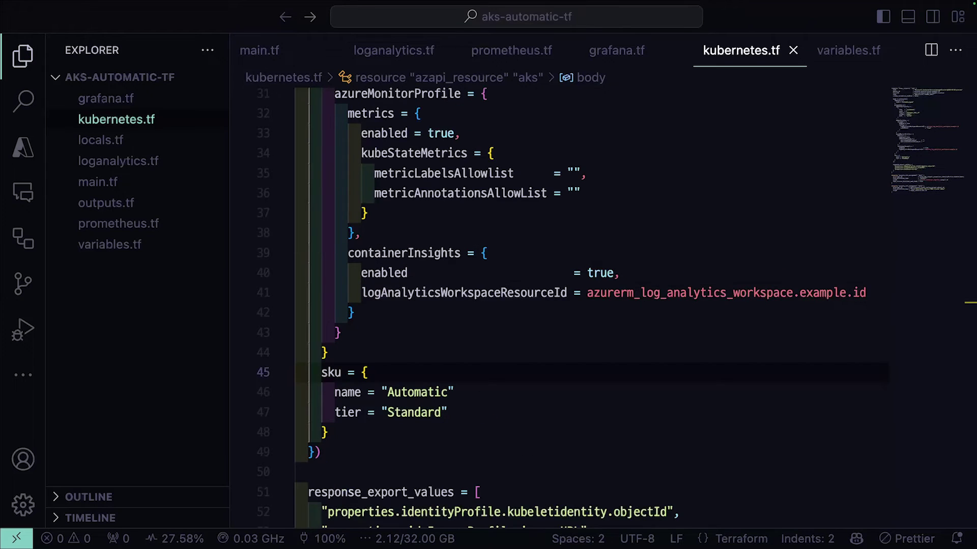
# Paste the rg_name, aks_name and aks_json_output outputs into outputs.tf and save.
pyautogui.click(116, 204)
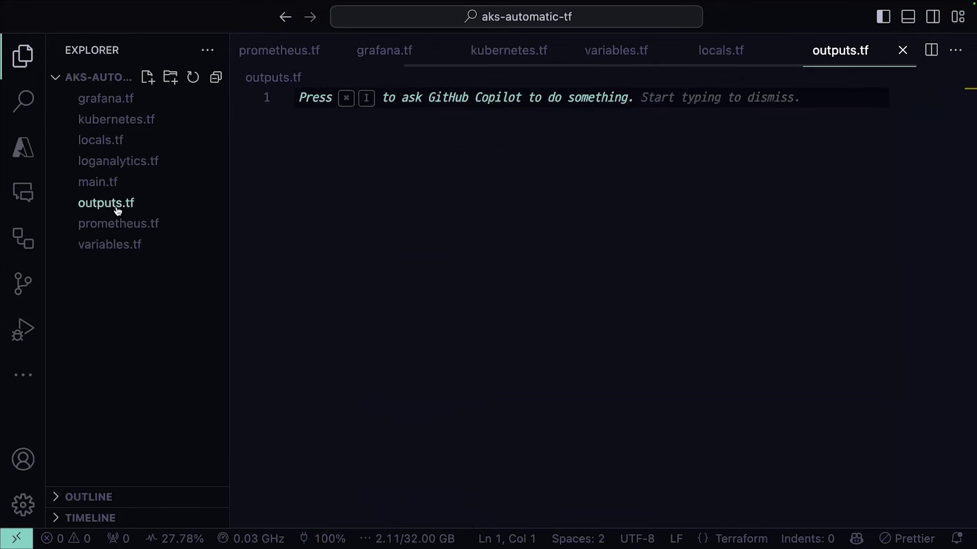
pyautogui.write('output "rg_name" {   value = azurerm_resource_group.example.name }  output "aks_name" {   value = azapi_resource.aks.name }  output "aks_json_output" {   value = jsondecode(azapi_resource.aks.output) }')
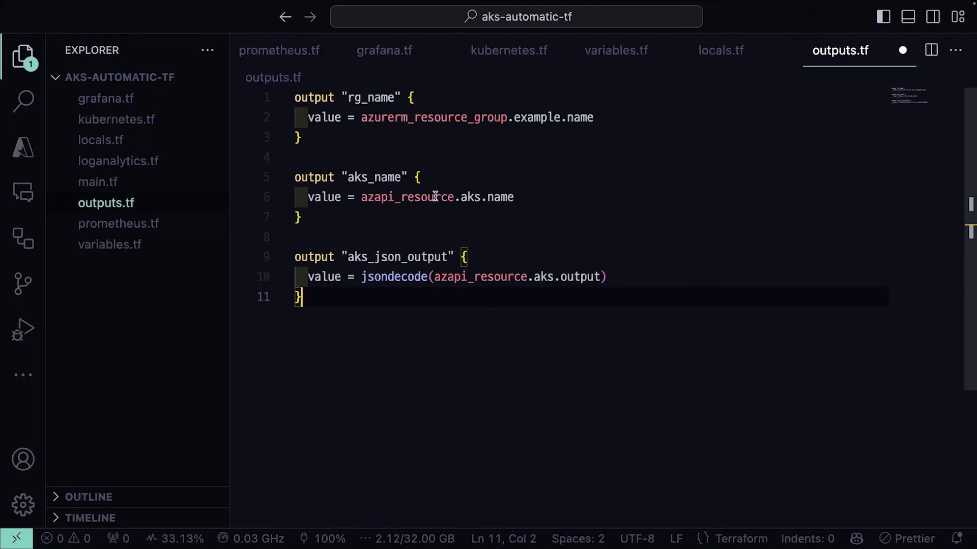
pyautogui.hotkey('ctrl', 's')
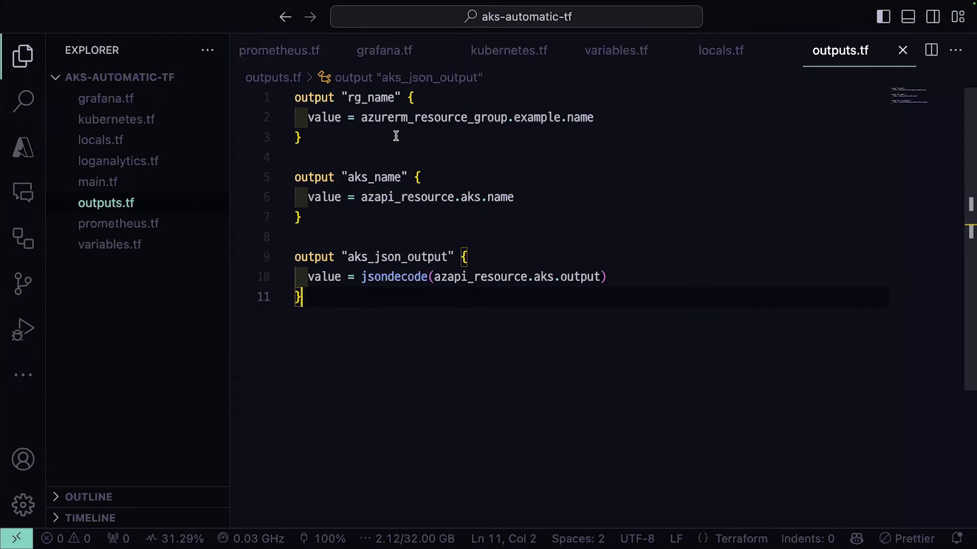
pyautogui.click(673, 223)
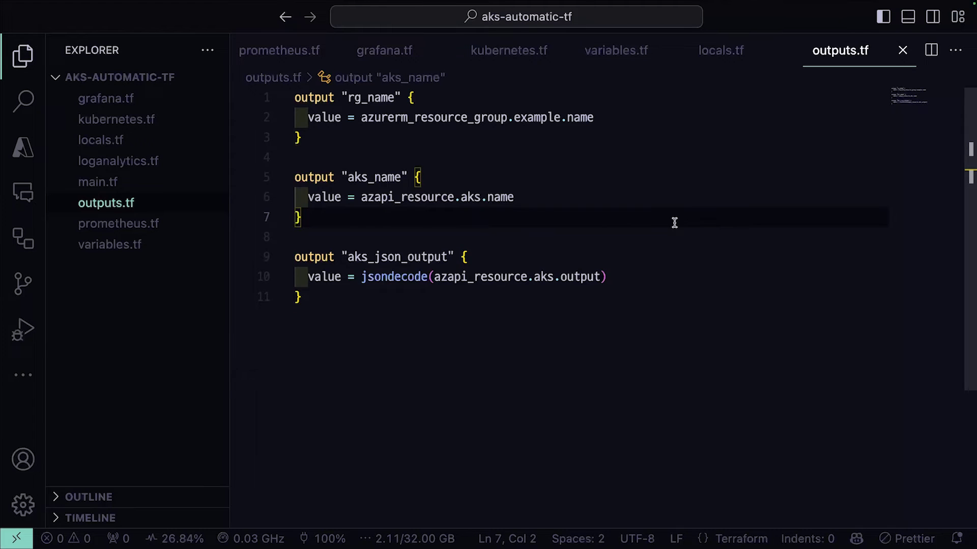
pyautogui.hotkey('ctrl', '`')
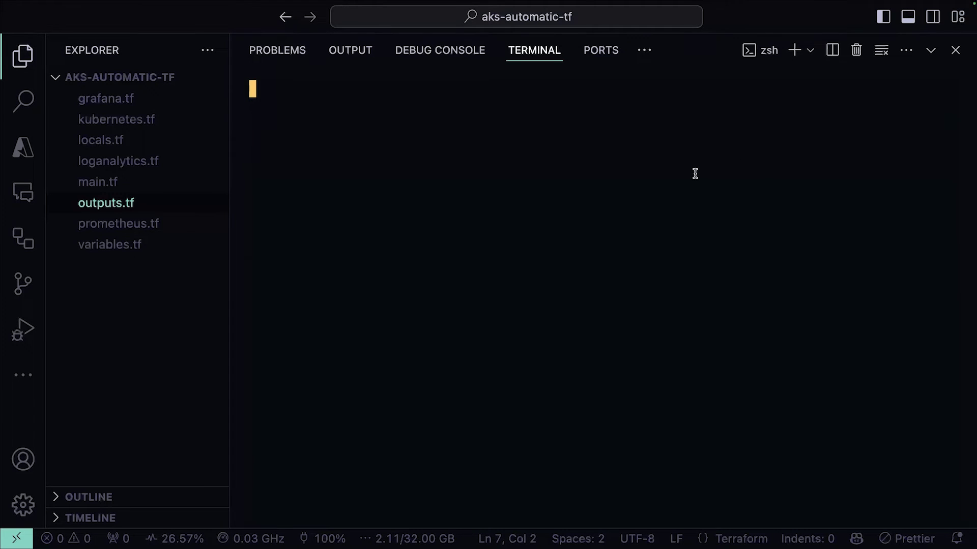
pyautogui.write('terrafo')
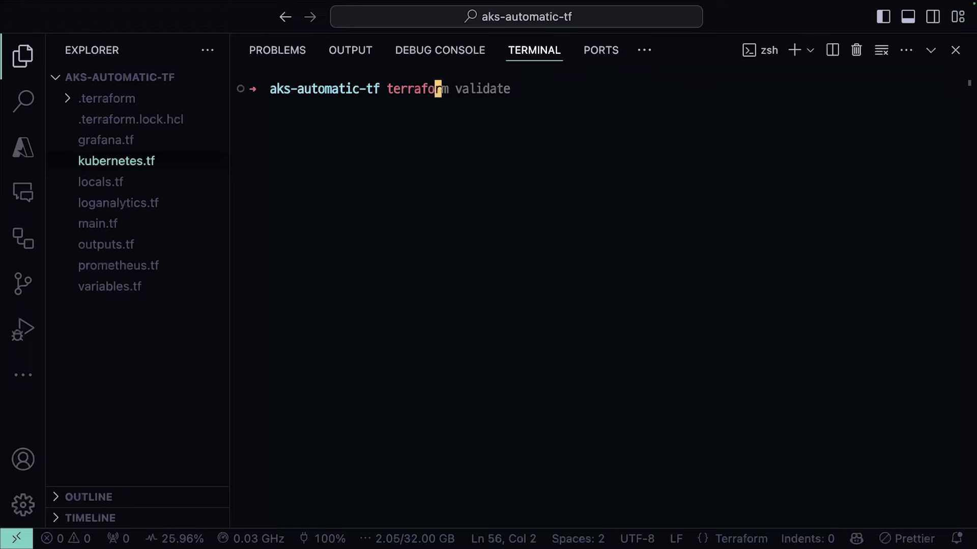
pyautogui.write('rm fmt')
# Run terraform fmt and validate, then prepare terraform apply --auto-approve.
pyautogui.press('Return')
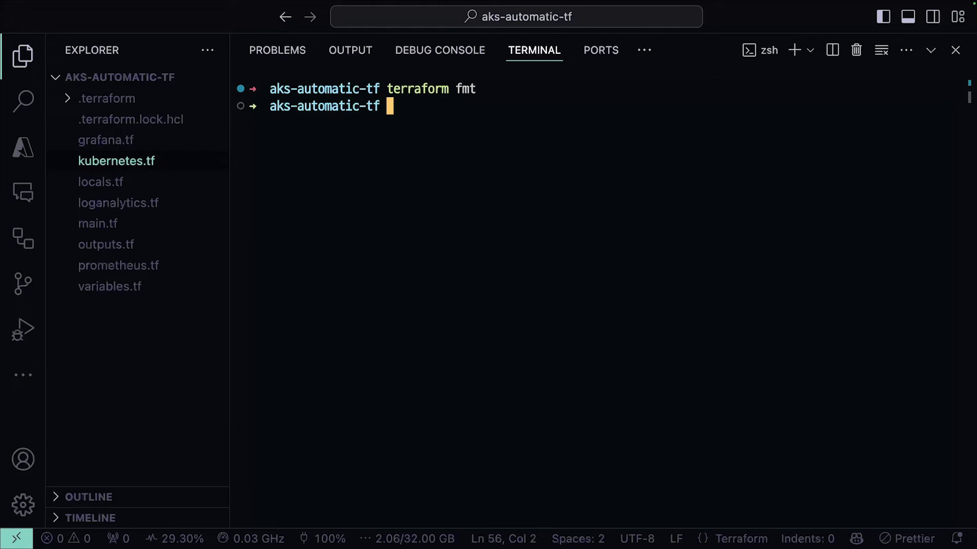
pyautogui.write('terrafor')
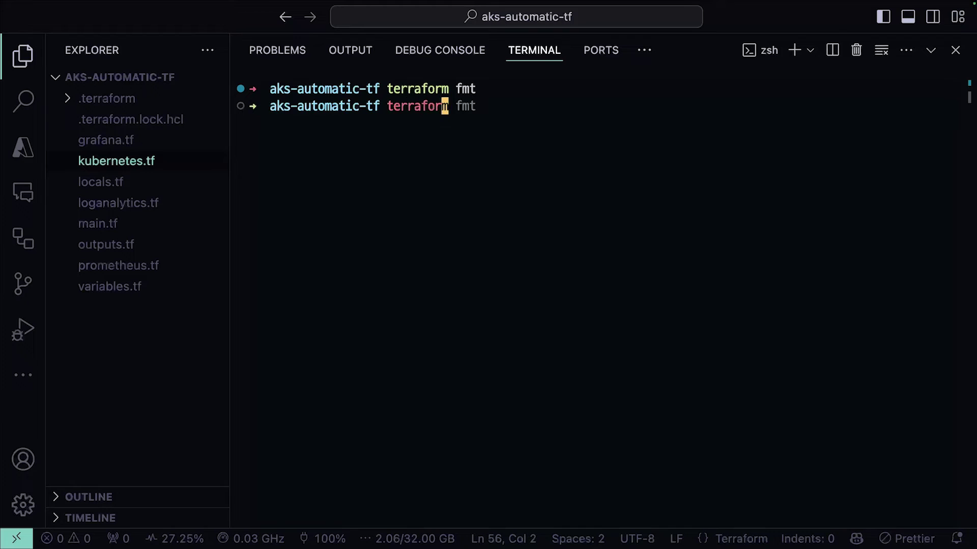
pyautogui.write('m validate')
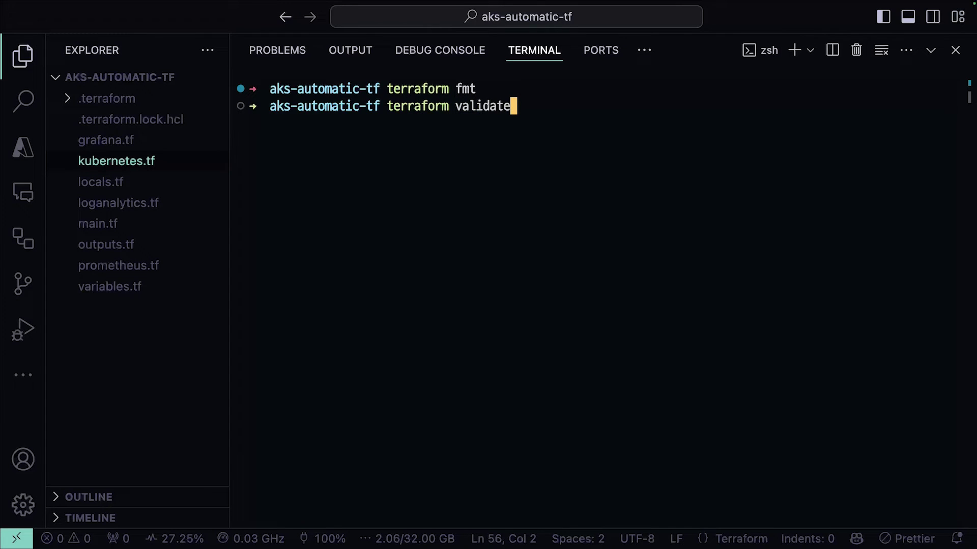
pyautogui.press('Return')
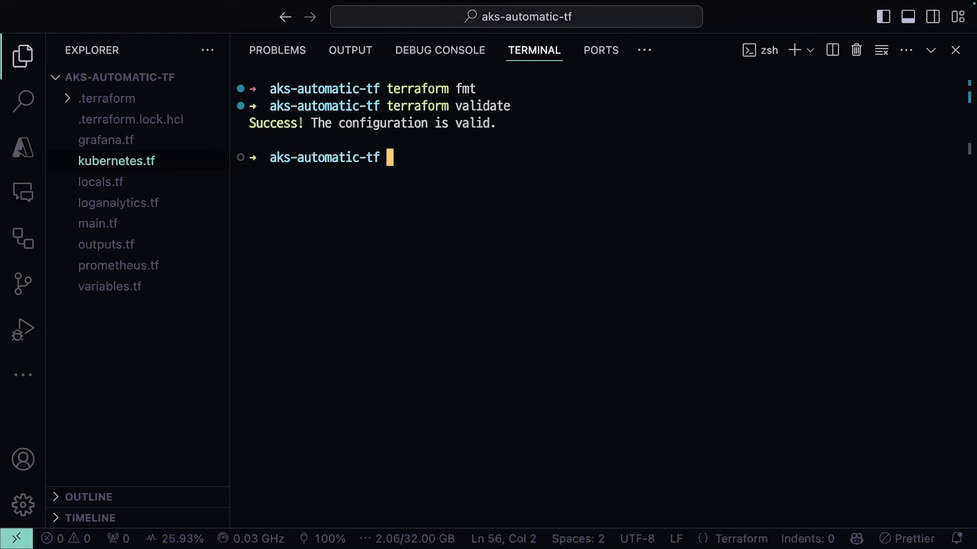
pyautogui.write('terrao')
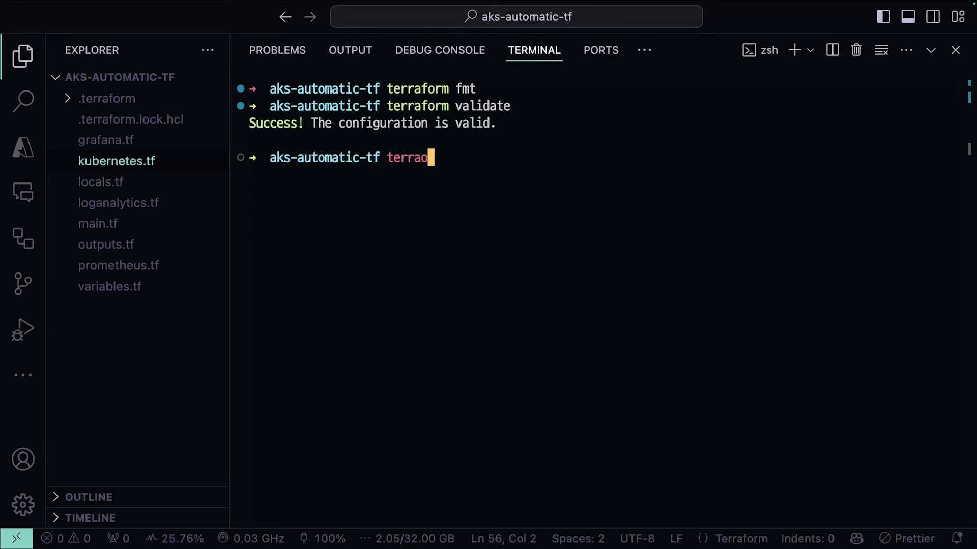
pyautogui.write('frm')
pyautogui.press('BackSpace')
pyautogui.press('BackSpace')
pyautogui.write('o')
pyautogui.press('BackSpace')
pyautogui.press('BackSpace')
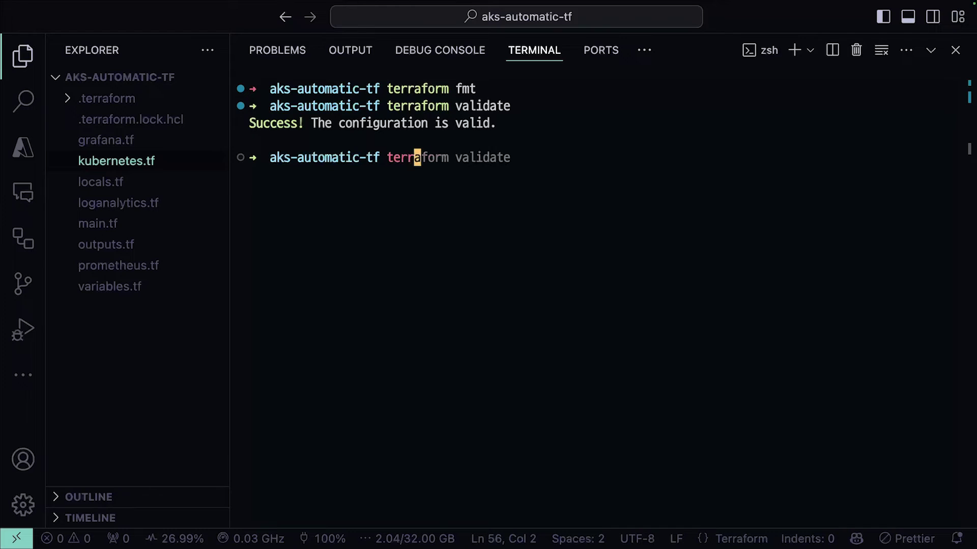
pyautogui.write('aform apply')
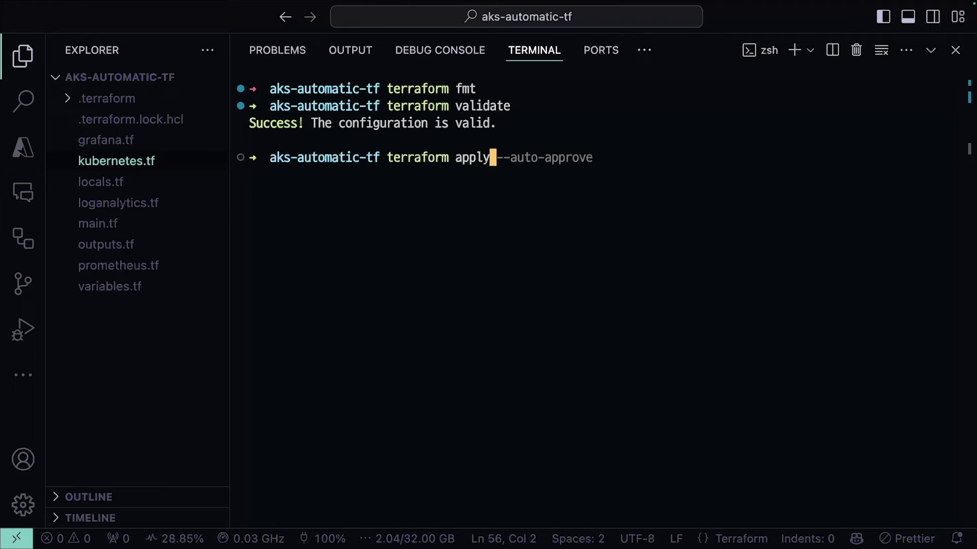
pyautogui.press('Right')
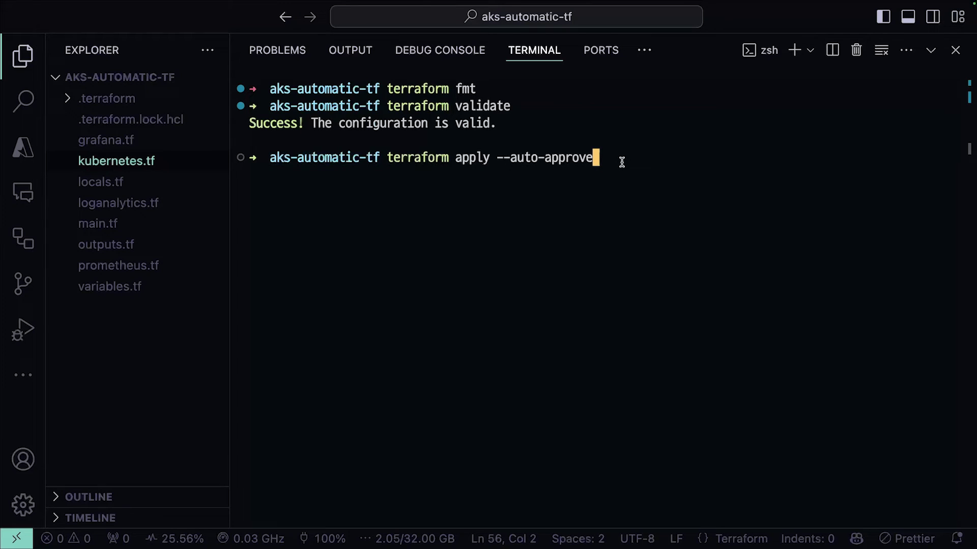
# Run terraform apply to add 18 resources and highlight the rg_name output rg-infiniteoyster29.
pyautogui.press('Return')
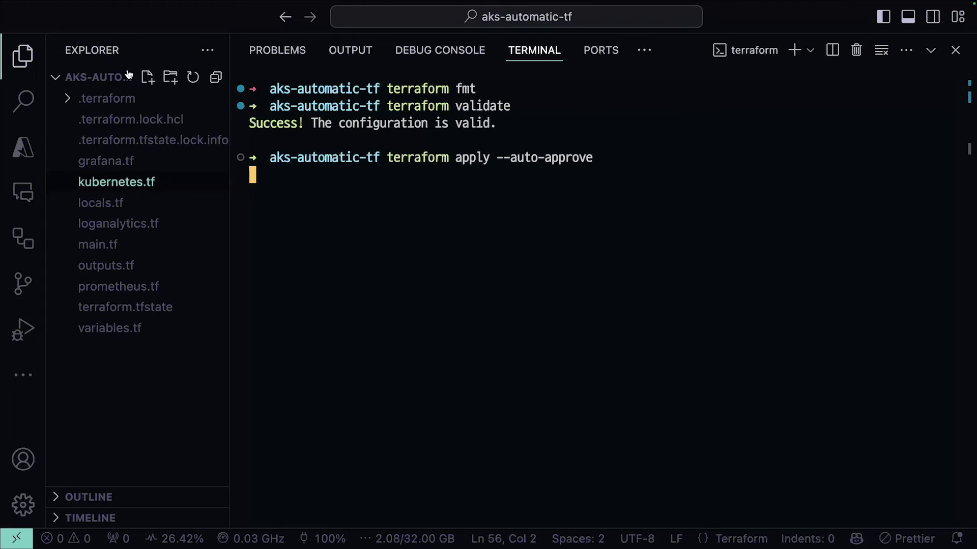
pyautogui.press('super+b')
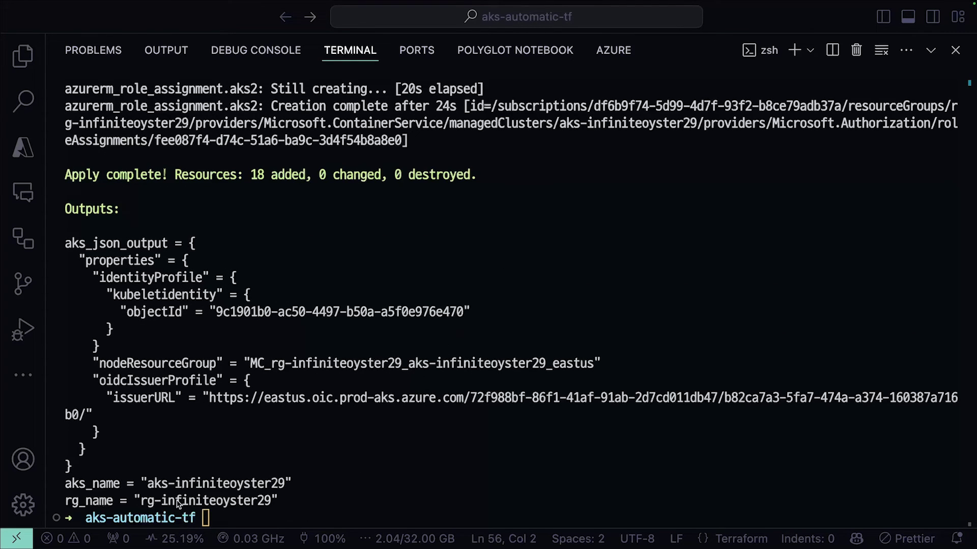
pyautogui.moveTo(144, 504); pyautogui.dragTo(322, 499)
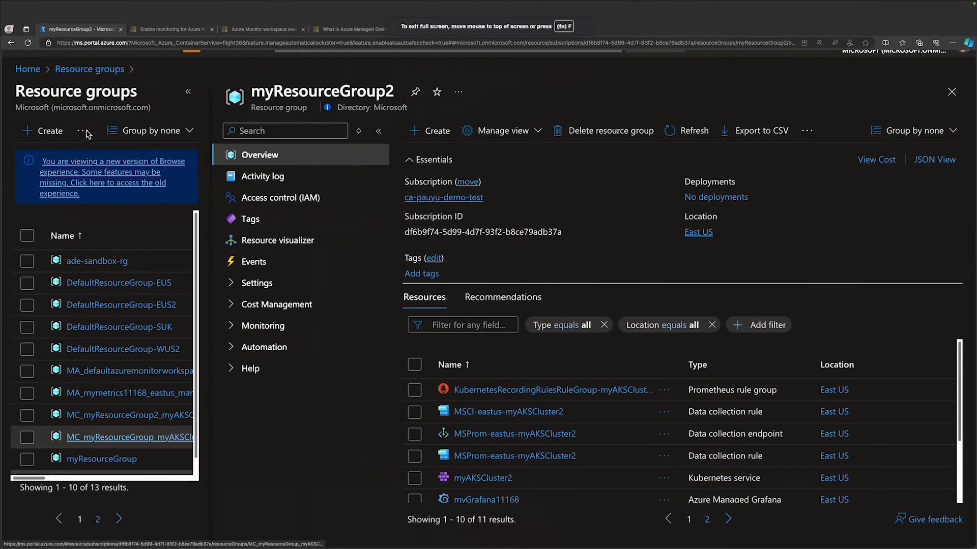
# Refresh resource groups, open rg-infiniteoyster29's cluster and highlight its Automatic SKU.
pyautogui.click(89, 69)
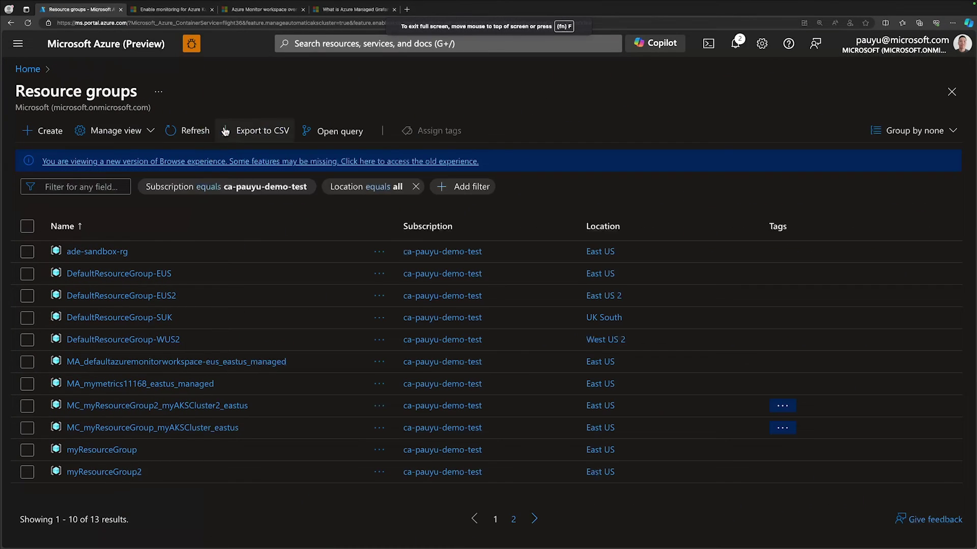
pyautogui.click(191, 131)
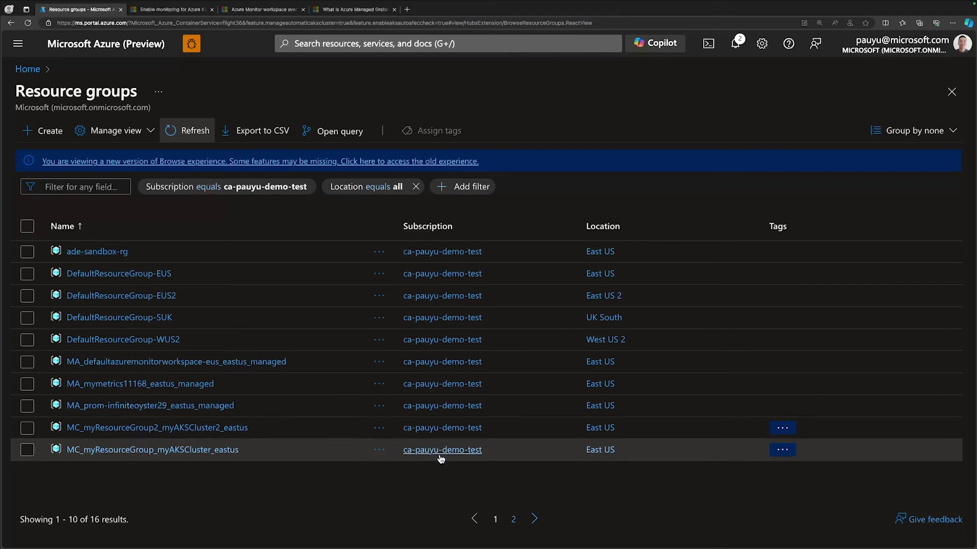
pyautogui.click(513, 522)
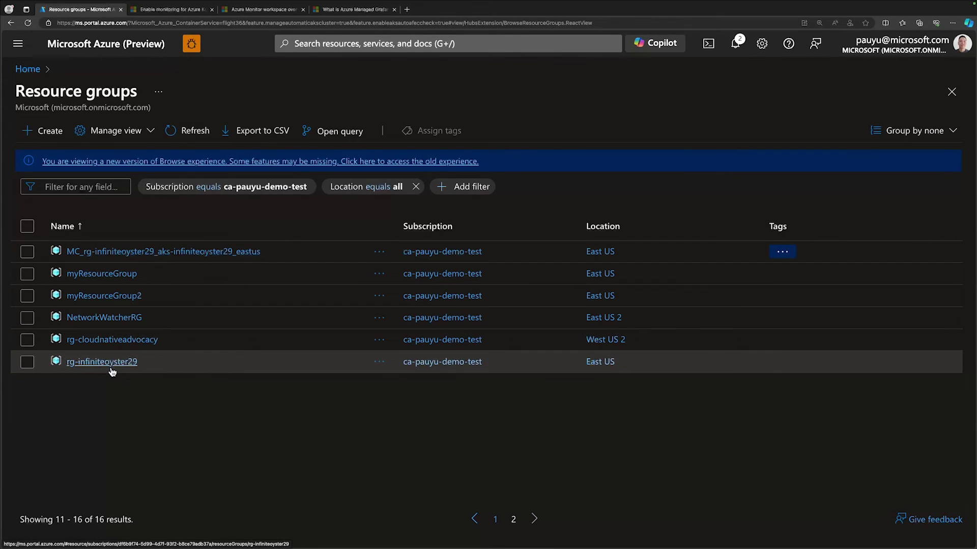
pyautogui.click(111, 364)
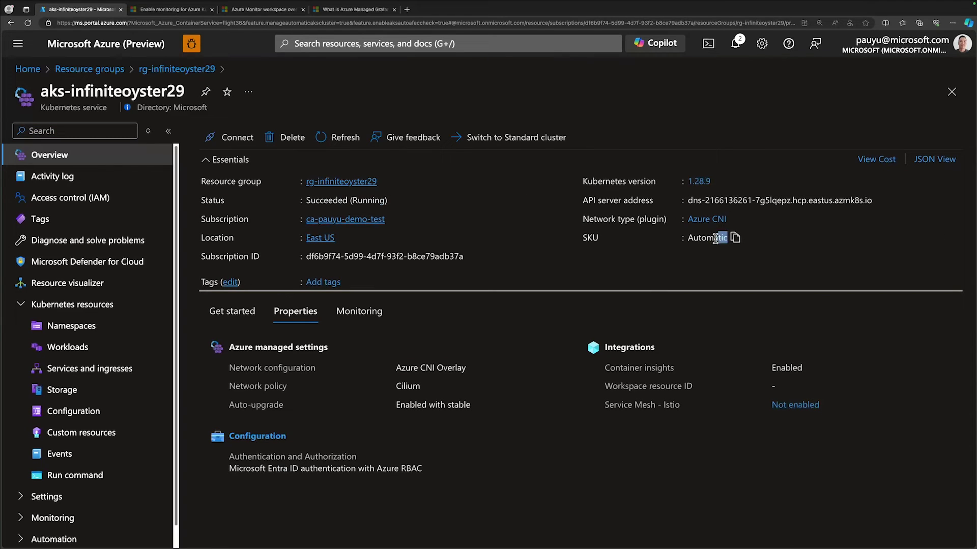
pyautogui.moveTo(729, 237); pyautogui.dragTo(681, 238)
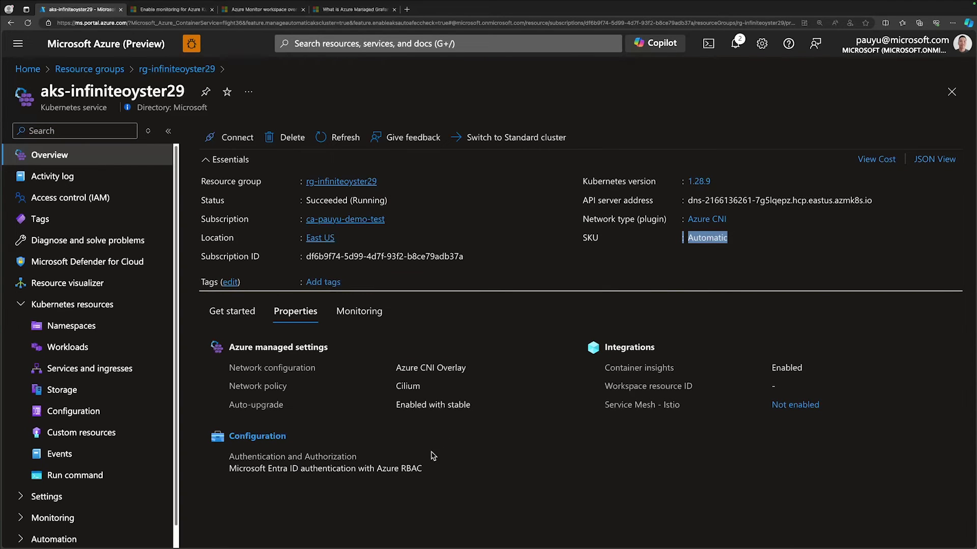
# Go back to rg-infiniteoyster29 to review its nine resources.
pyautogui.hotkey('alt', 'Left')
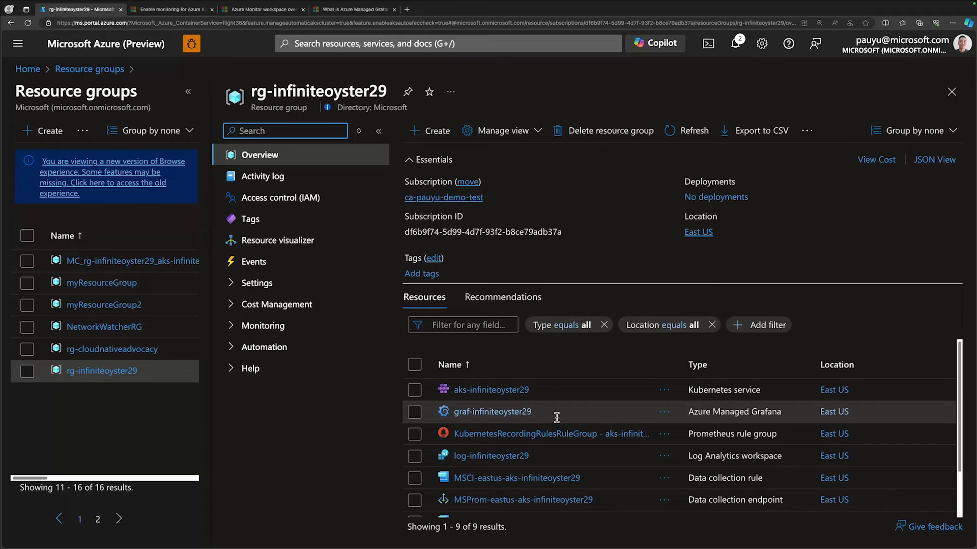
pyautogui.scroll(-1, 556, 417)
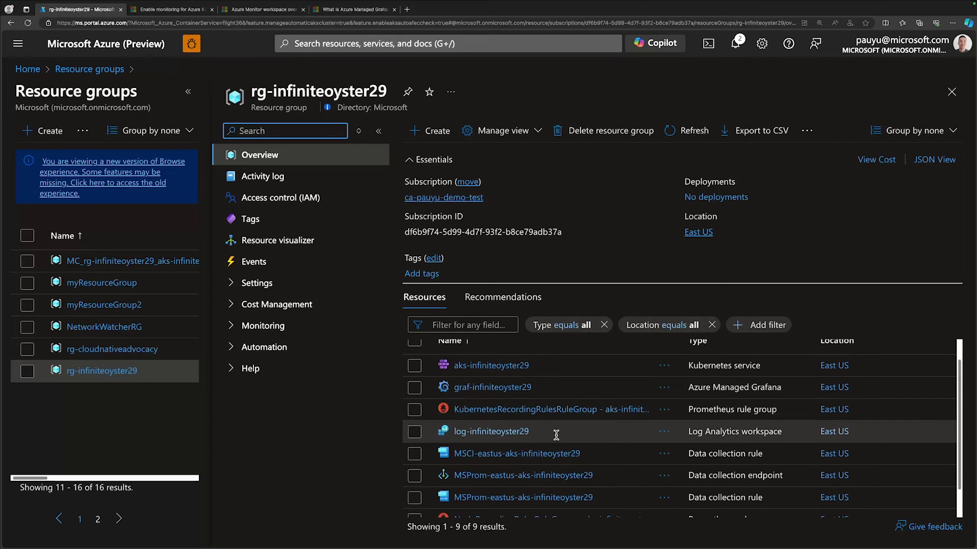
pyautogui.scroll(-2, 629, 439)
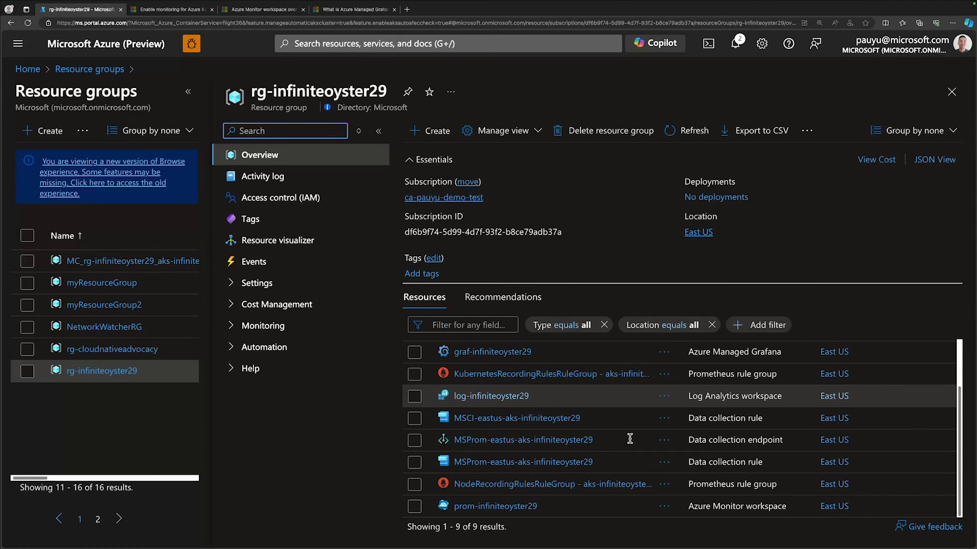
pyautogui.scroll(1, 626, 464)
pyautogui.scroll(-1, 626, 464)
pyautogui.scroll(1, 628, 466)
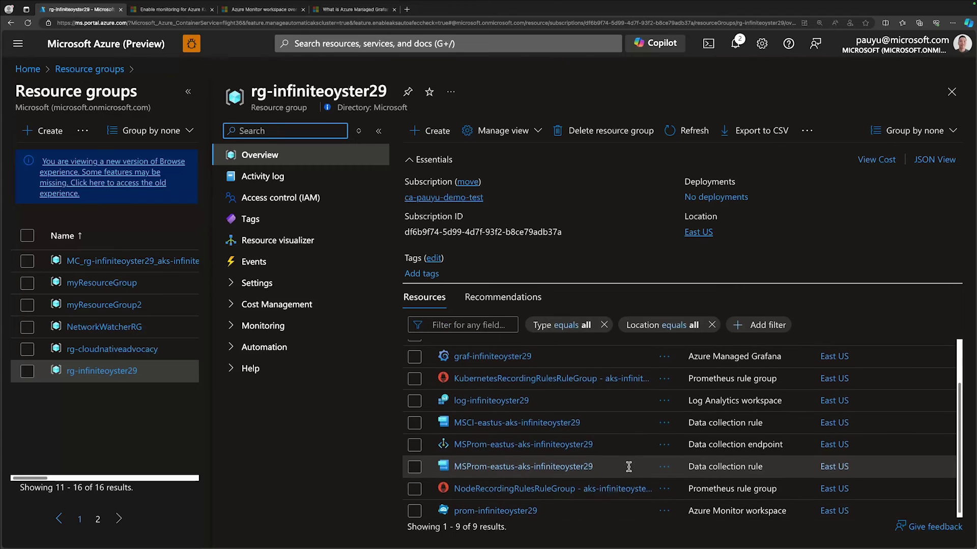
pyautogui.scroll(2, 628, 466)
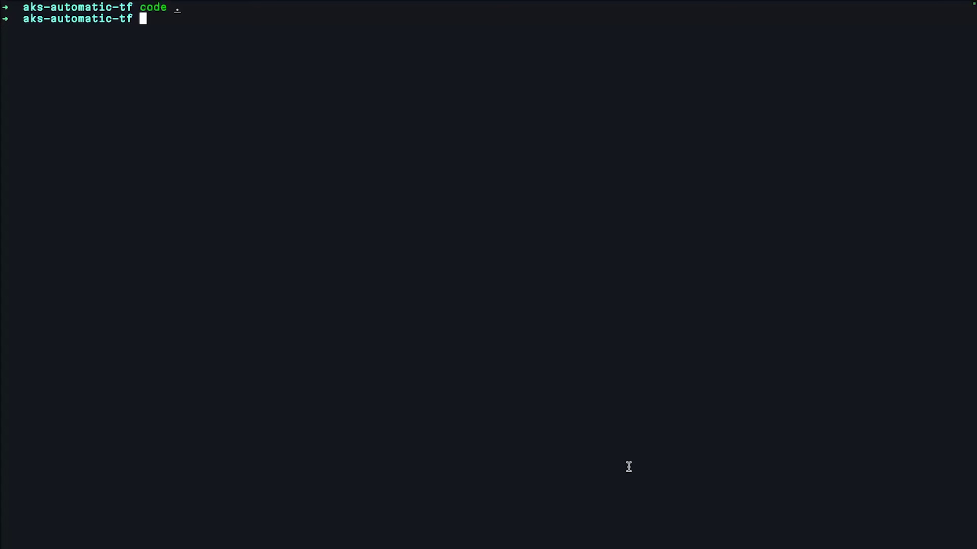
pyautogui.write('c')
pyautogui.write('d ../')
# Create the aks-automatic-bicep folder with main.bicep and open it in VS Code.
pyautogui.press('Return')
pyautogui.write('mkdir aks-automatic-bicep')
pyautogui.press('Return')
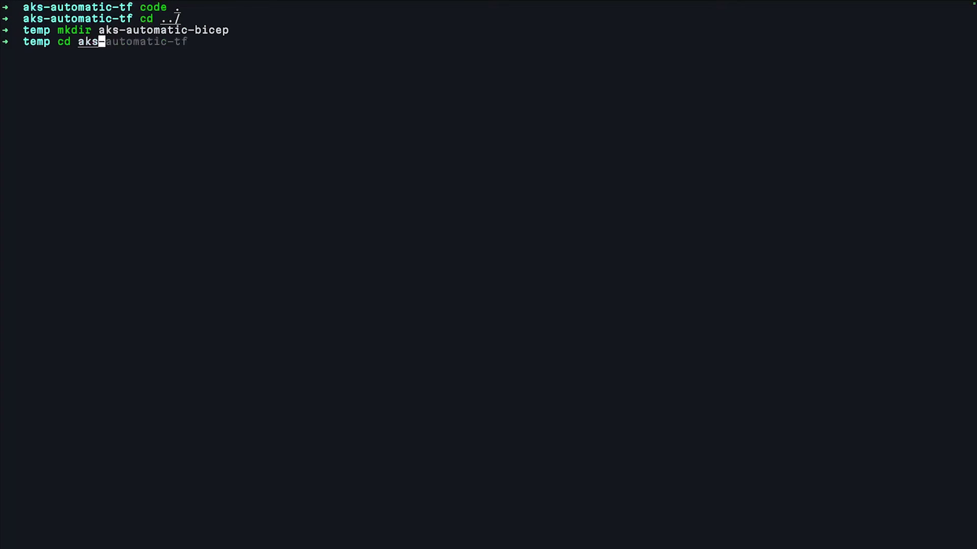
pyautogui.write('cd aks-automatic-bicep')
pyautogui.press('Return')
pyautogui.write('touch main.bicep')
pyautogui.press('Return')
pyautogui.write('code .')
pyautogui.press('Return')
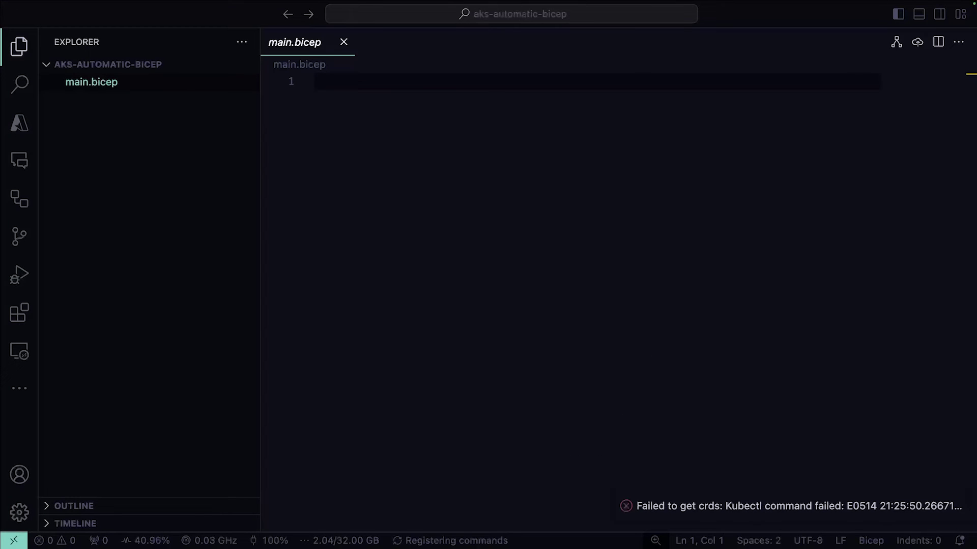
# Paste the Bicep template into main.bicep and review the name, location and userObjectId parameters.
pyautogui.hotkey('ctrl', 'v')
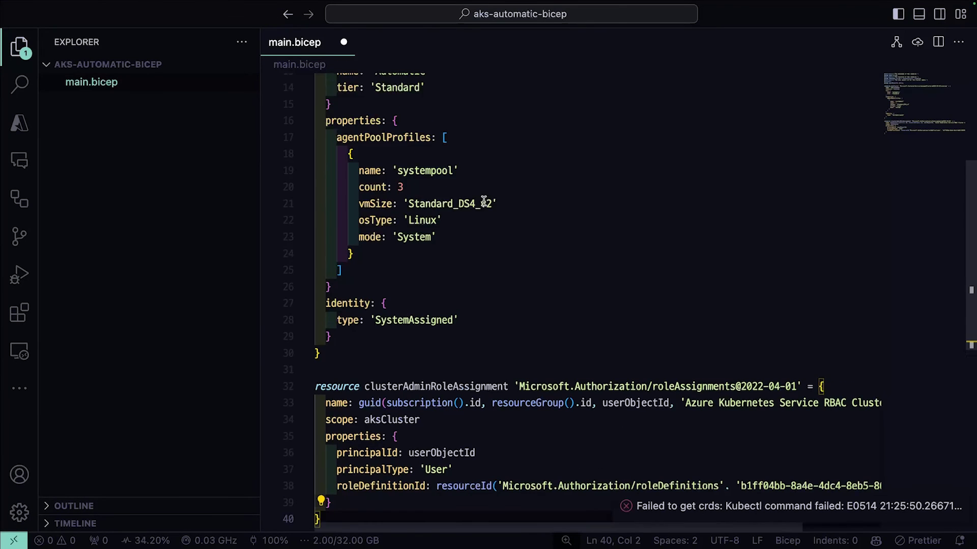
pyautogui.scroll(10, 465, 170)
pyautogui.click(467, 169)
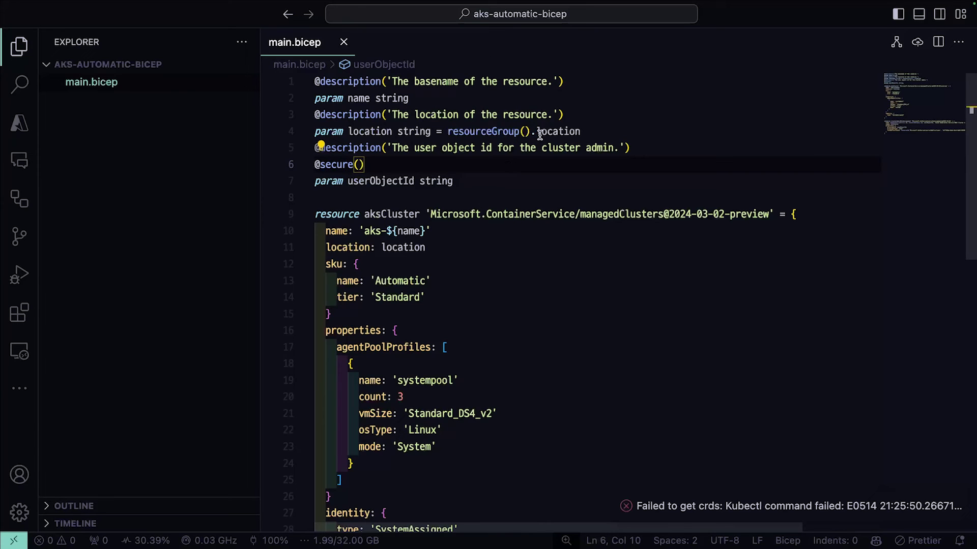
pyautogui.click(447, 131)
pyautogui.moveTo(447, 131); pyautogui.dragTo(536, 132)
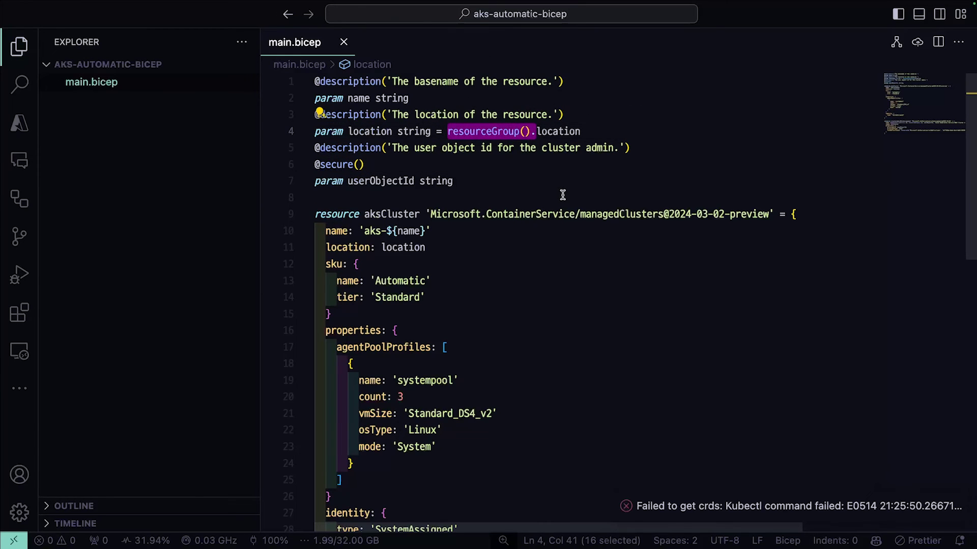
pyautogui.hotkey('ctrl', '-')
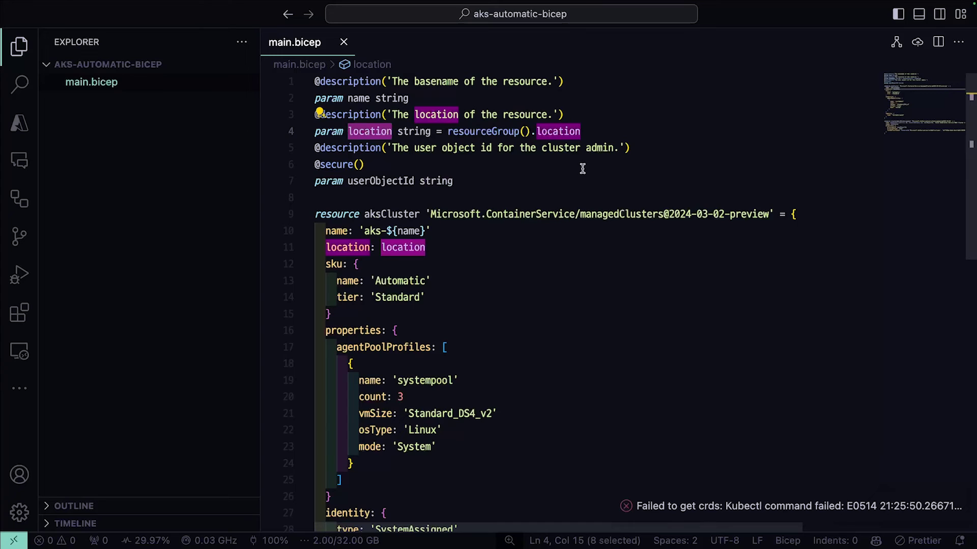
pyautogui.doubleClick(360, 99)
pyautogui.click(526, 183)
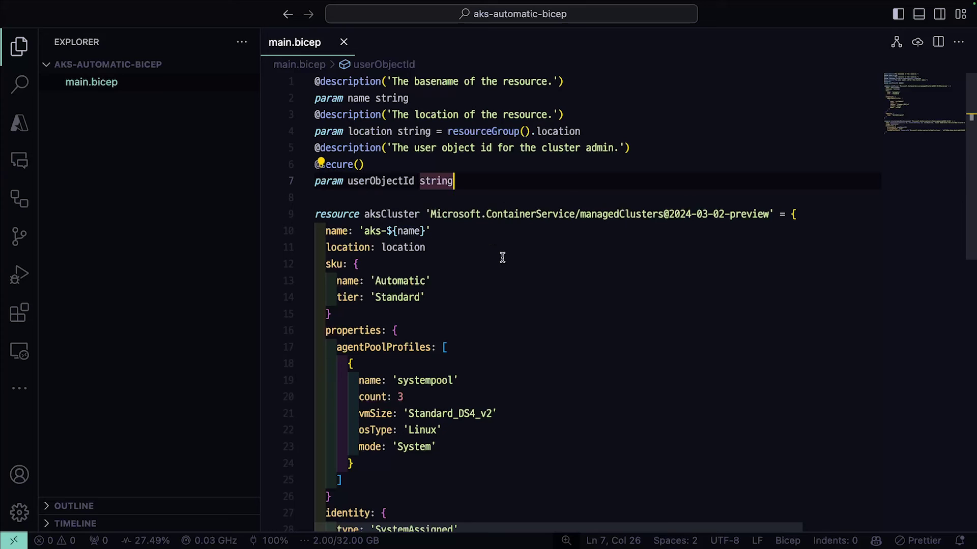
pyautogui.doubleClick(374, 181)
pyautogui.scroll(-5, 528, 282)
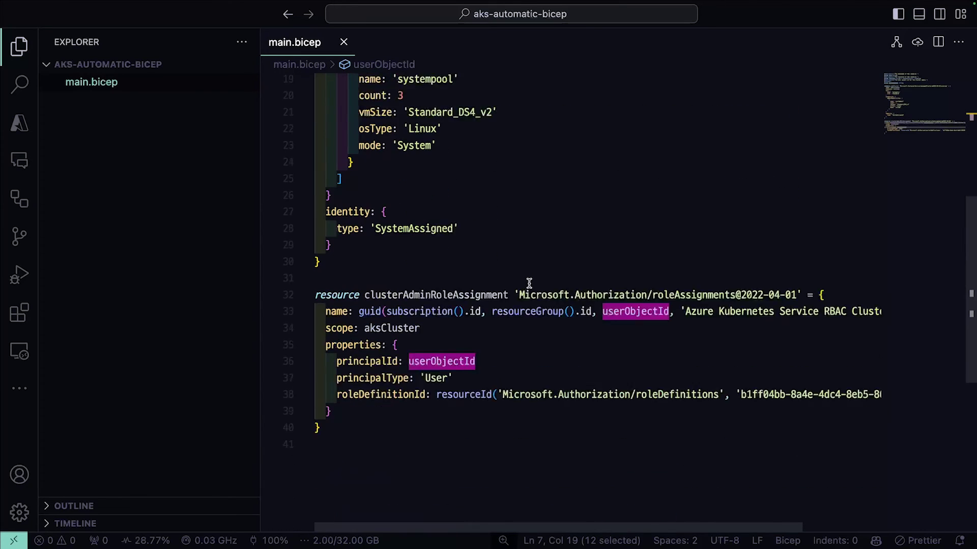
# Review the clusterAdminRoleAssignment RBAC role and the aksCluster resource block.
pyautogui.doubleClick(397, 245)
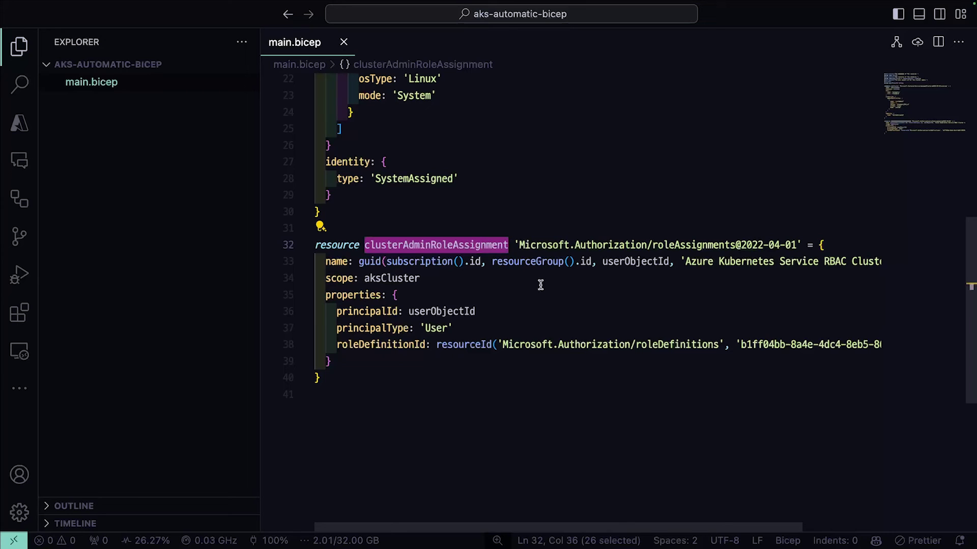
pyautogui.moveTo(685, 262); pyautogui.dragTo(856, 264)
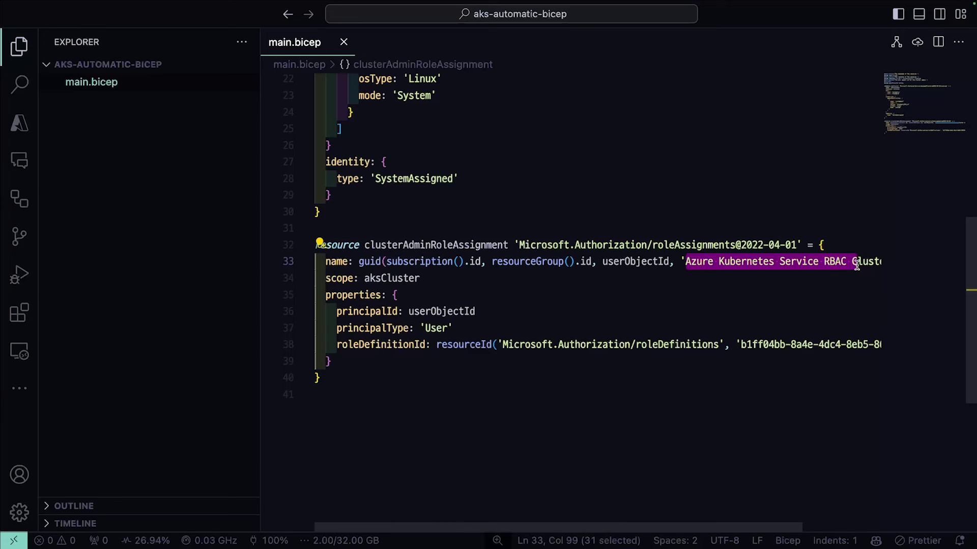
pyautogui.click(663, 310)
pyautogui.scroll(5, 648, 308)
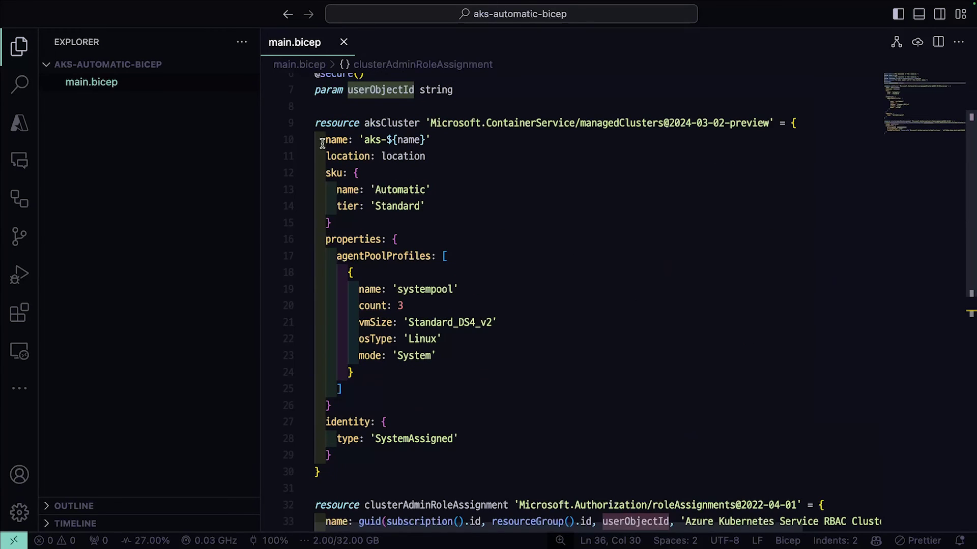
pyautogui.moveTo(321, 142); pyautogui.dragTo(397, 464)
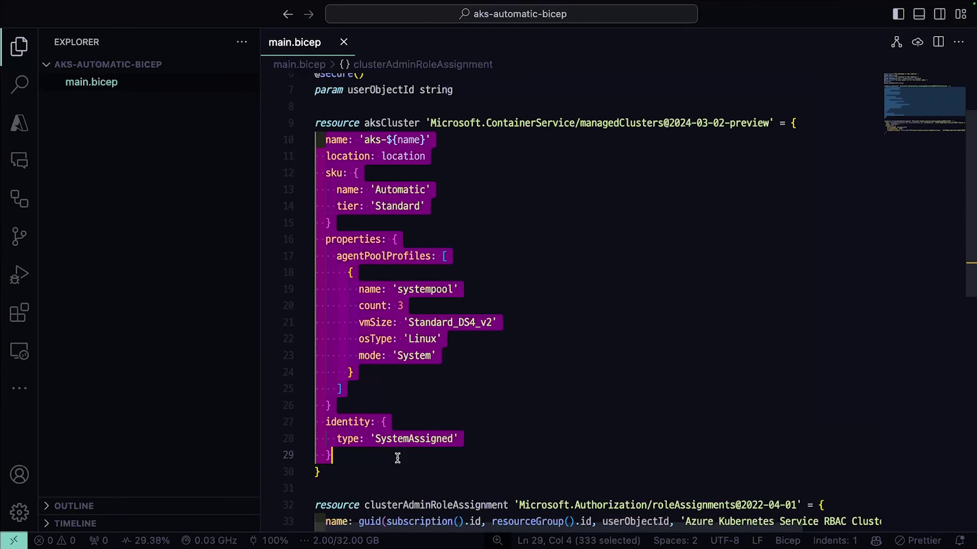
pyautogui.click(604, 308)
# Review the systempool agent pool with Standard_DS4_v2 size and the Automatic sku block.
pyautogui.click(332, 256)
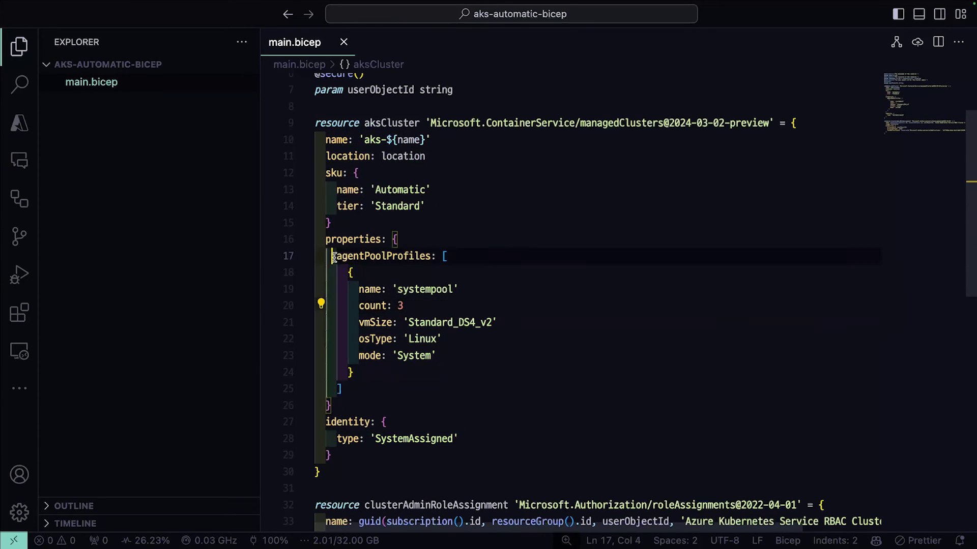
pyautogui.moveTo(332, 257); pyautogui.dragTo(360, 372)
pyautogui.hotkey('ctrl', 'v')
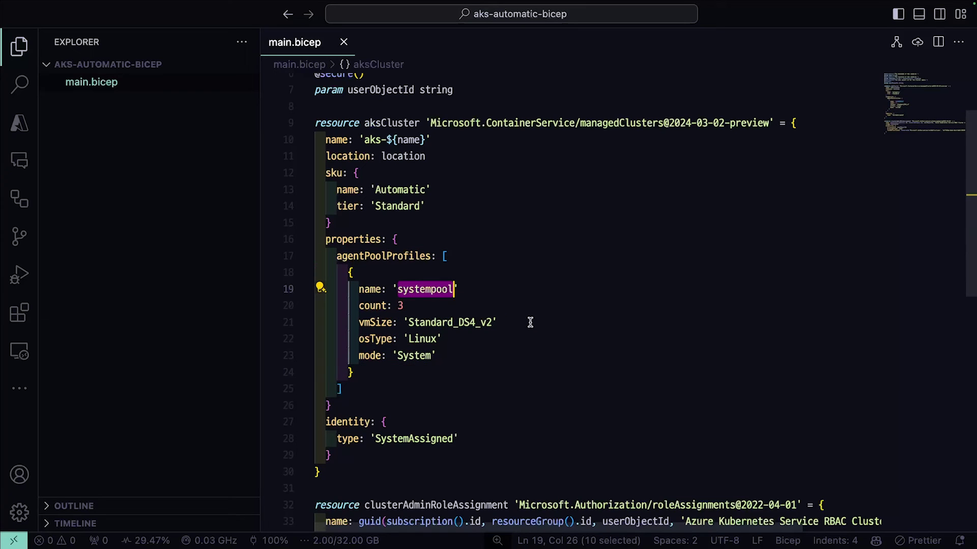
pyautogui.doubleClick(451, 323)
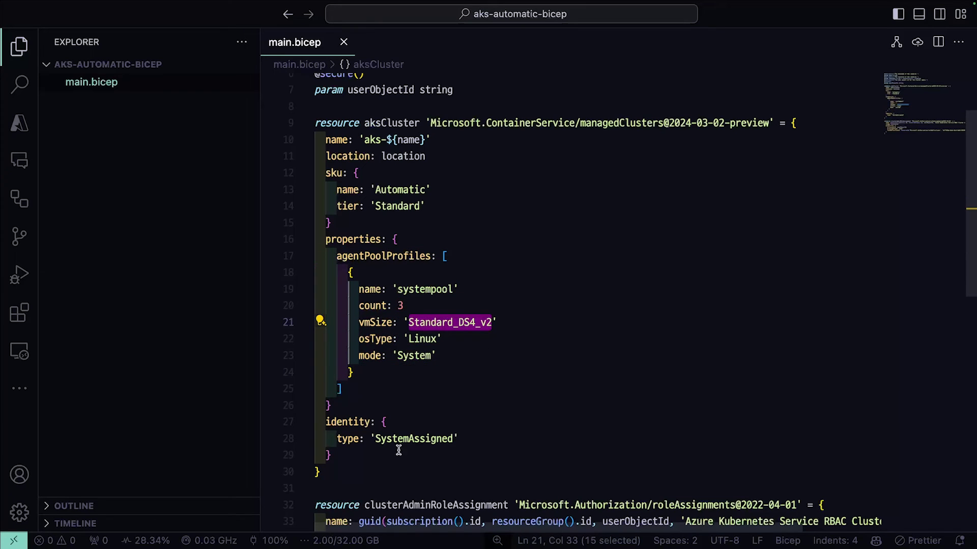
pyautogui.moveTo(325, 174); pyautogui.dragTo(356, 221)
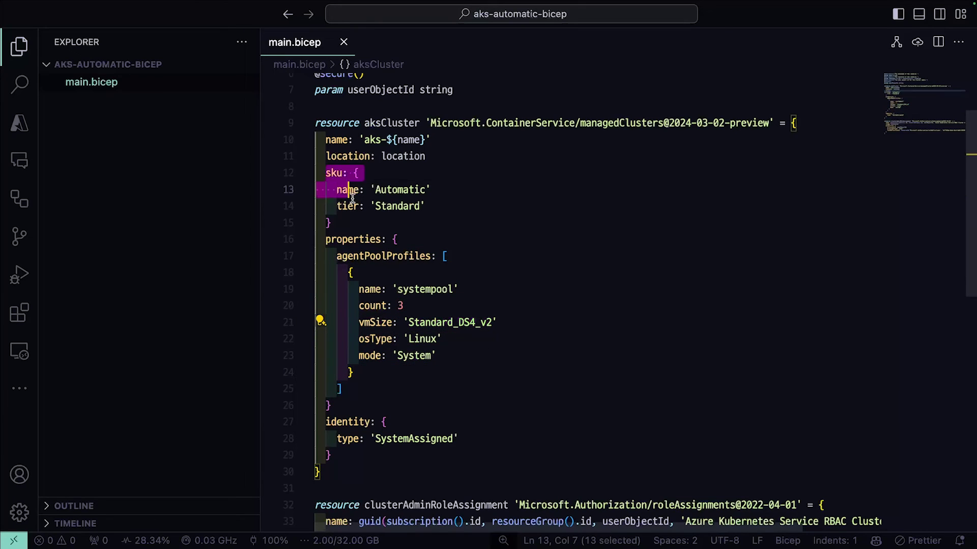
pyautogui.click(555, 222)
pyautogui.hotkey('ctrl', '`')
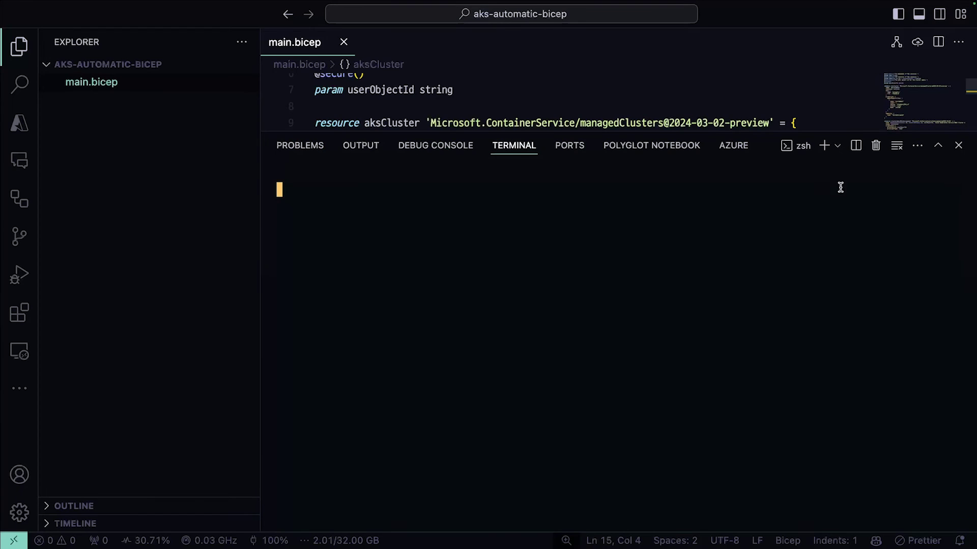
# Run az group create -n myResourceGroup3 -l eastus in the enlarged terminal.
pyautogui.click(938, 145)
pyautogui.write('az group create -n myResourceGroup3 -l eastus')
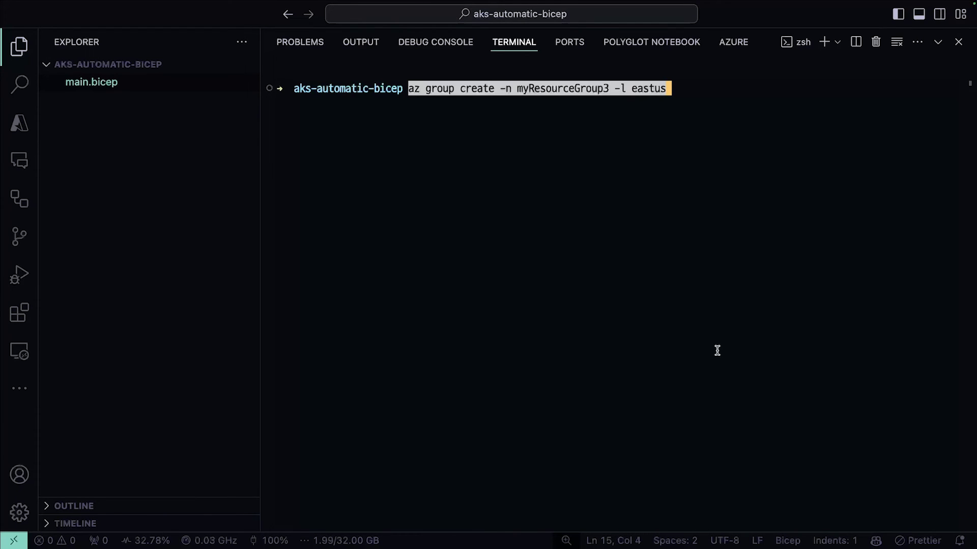
pyautogui.press('Return')
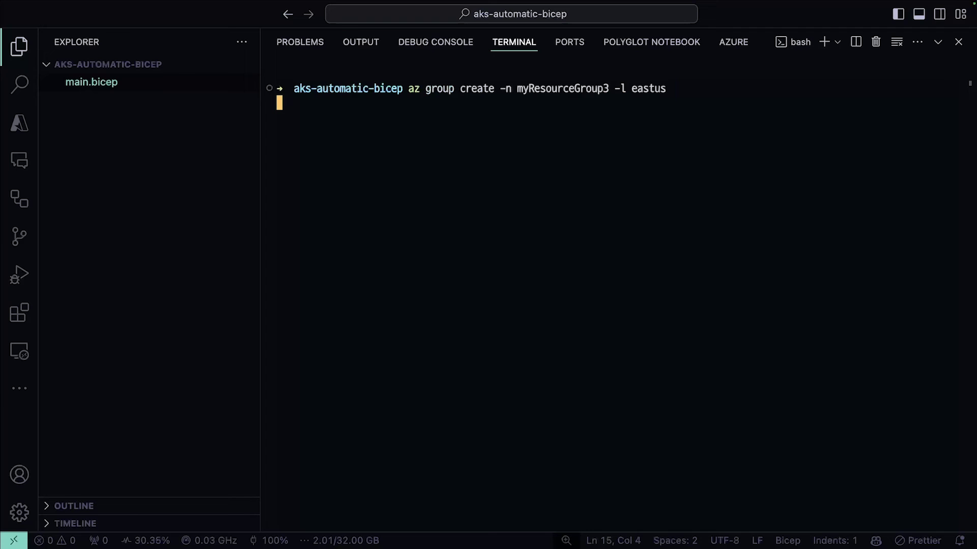
pyautogui.hotkey('ctrl', 'b')
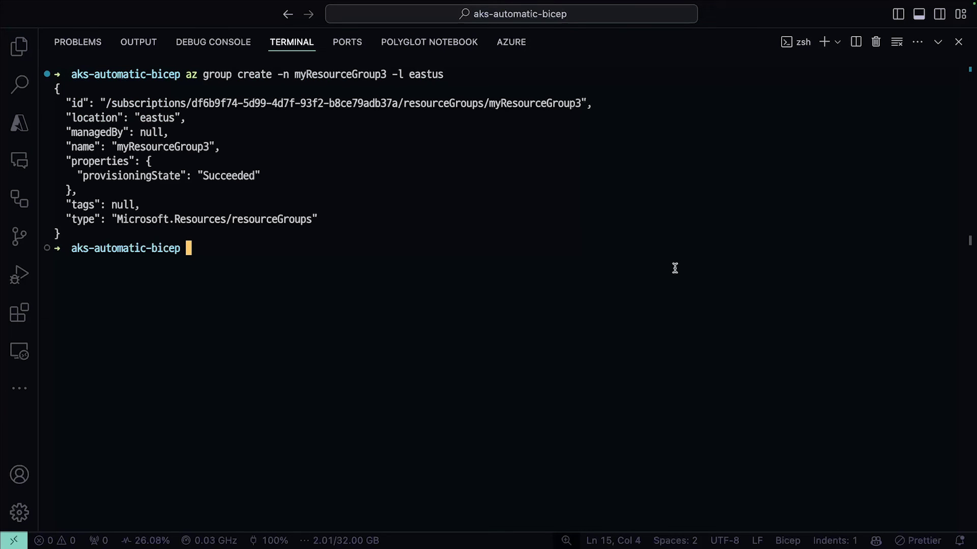
pyautogui.press('super+k')
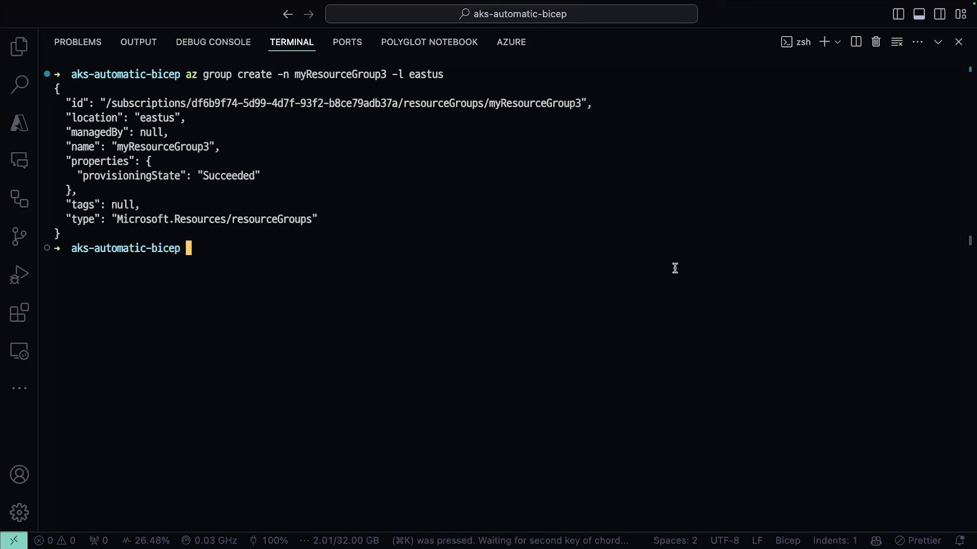
pyautogui.press('super+k')
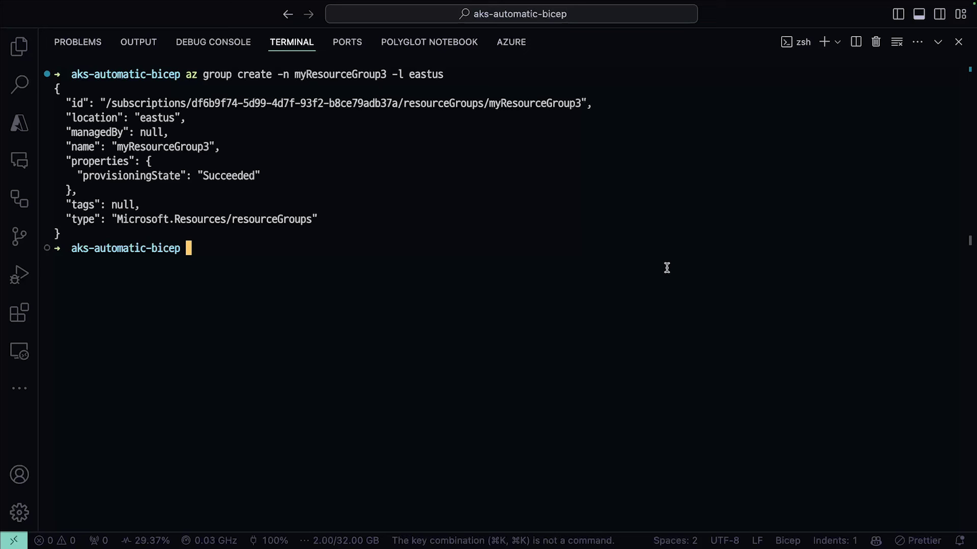
pyautogui.write('clear')
# Recall the az deployment group create command, target myResourceGroup3 and deploy main.bicep.
pyautogui.press('Return')
pyautogui.write('az d')
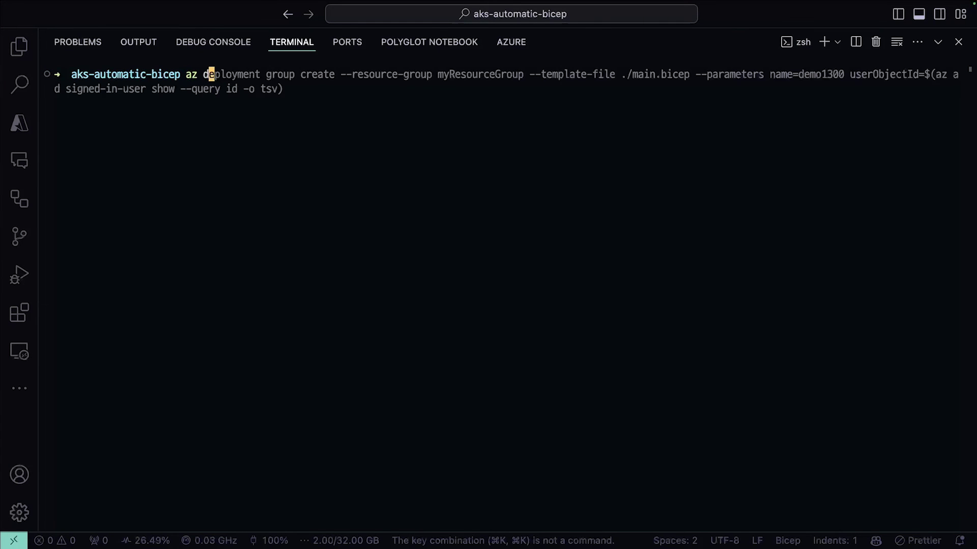
pyautogui.write('epl')
pyautogui.press('Right')
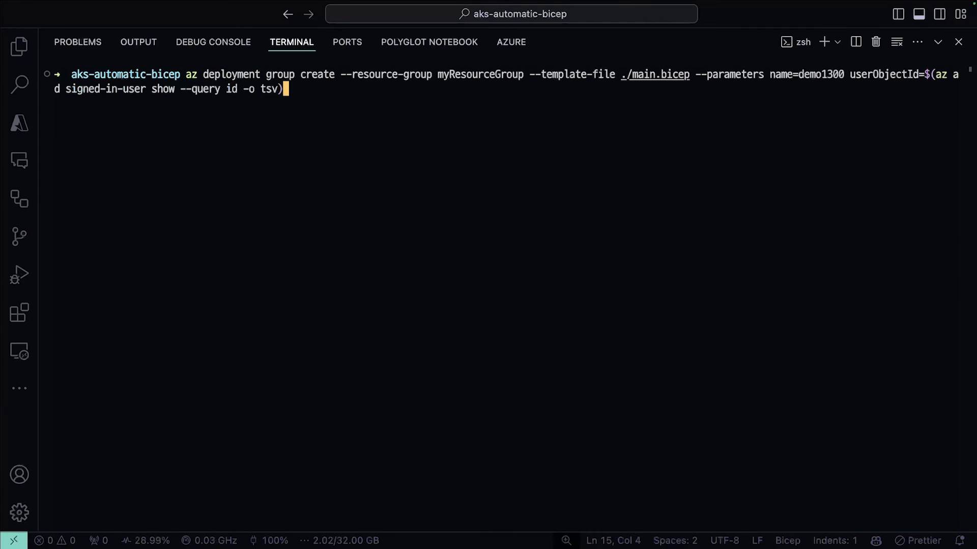
pyautogui.hotkey('alt', 'Left')
pyautogui.hotkey('alt', 'Left')
pyautogui.hotkey('alt', 'Left')
pyautogui.hotkey('alt', 'Left')
pyautogui.hotkey('alt', 'Left')
pyautogui.hotkey('alt', 'Left')
pyautogui.hotkey('alt', 'Left')
pyautogui.hotkey('alt', 'Left')
pyautogui.hotkey('alt', 'Left')
pyautogui.hotkey('alt', 'Left')
pyautogui.hotkey('alt', 'Left')
pyautogui.hotkey('alt', 'Left')
pyautogui.hotkey('alt', 'Left')
pyautogui.hotkey('alt', 'Right')
pyautogui.press('Left')
pyautogui.press('Left')
pyautogui.press('Left')
pyautogui.write('3')
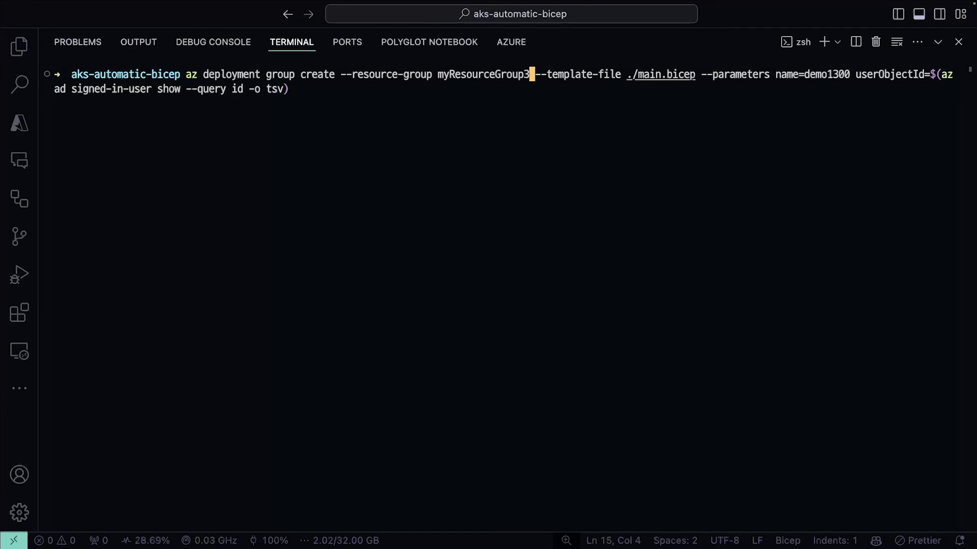
pyautogui.press('Return')
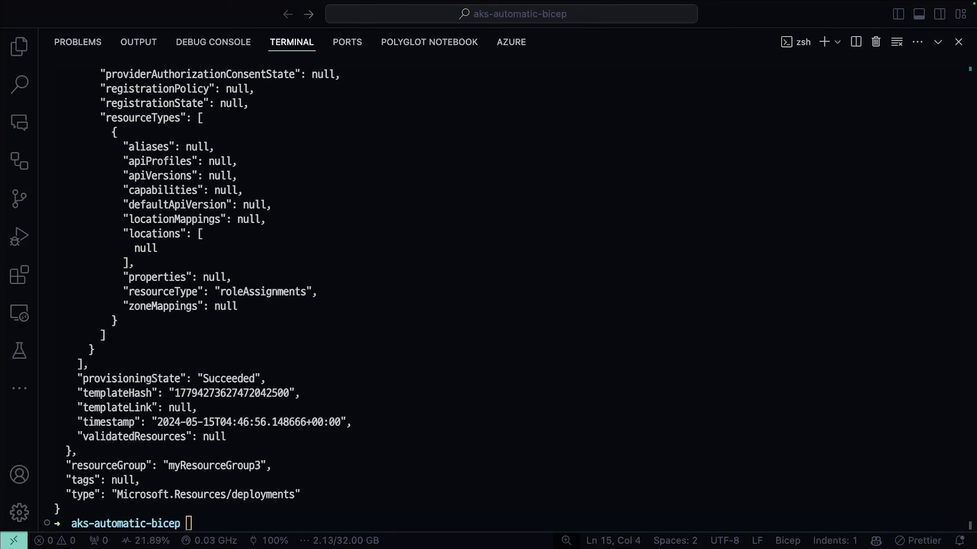
pyautogui.click(566, 398)
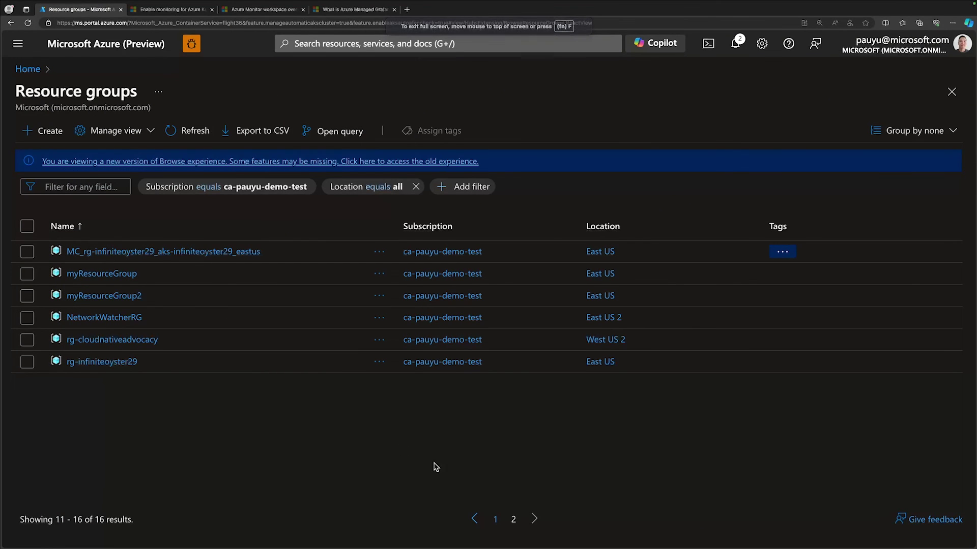
# Refresh resource groups, open aks-demo1300 in myResourceGroup3 and highlight its Automatic SKU.
pyautogui.click(181, 130)
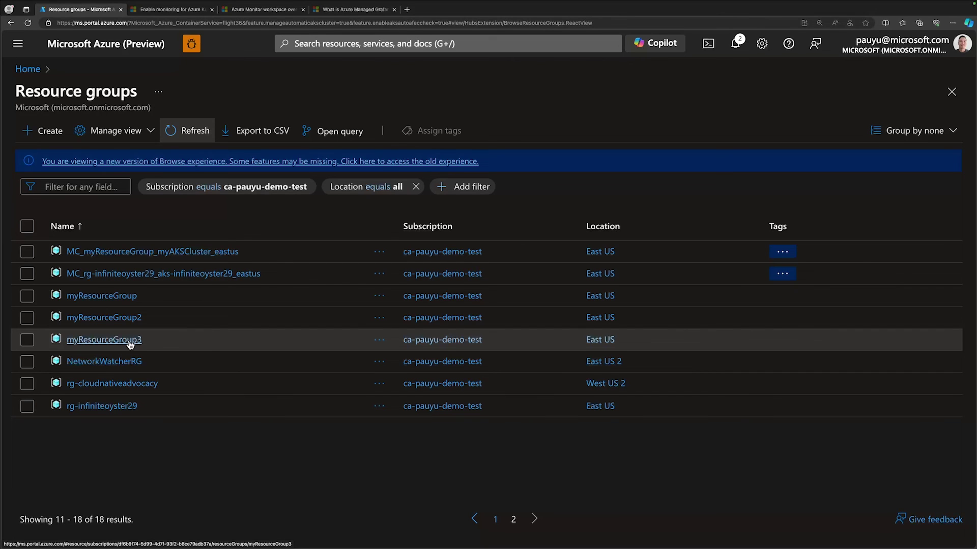
pyautogui.click(104, 339)
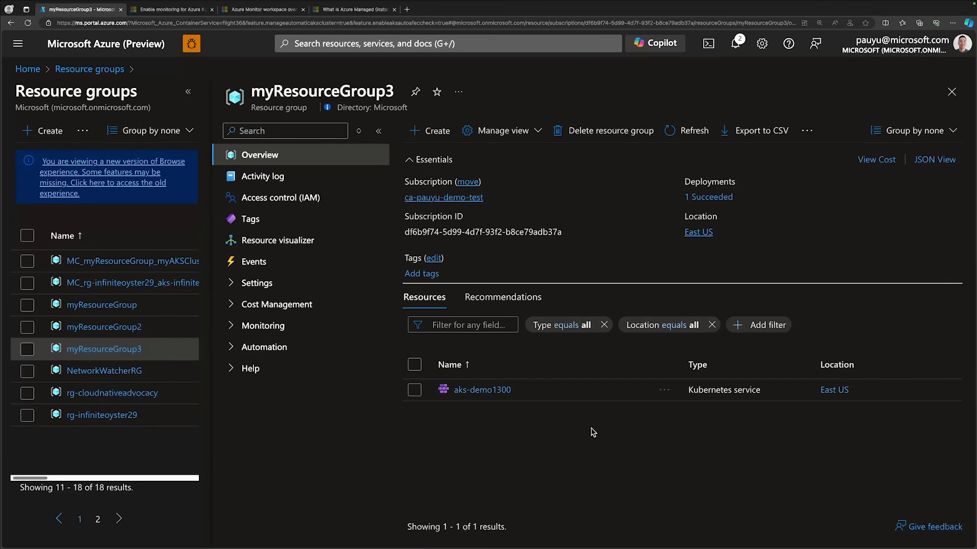
pyautogui.click(488, 390)
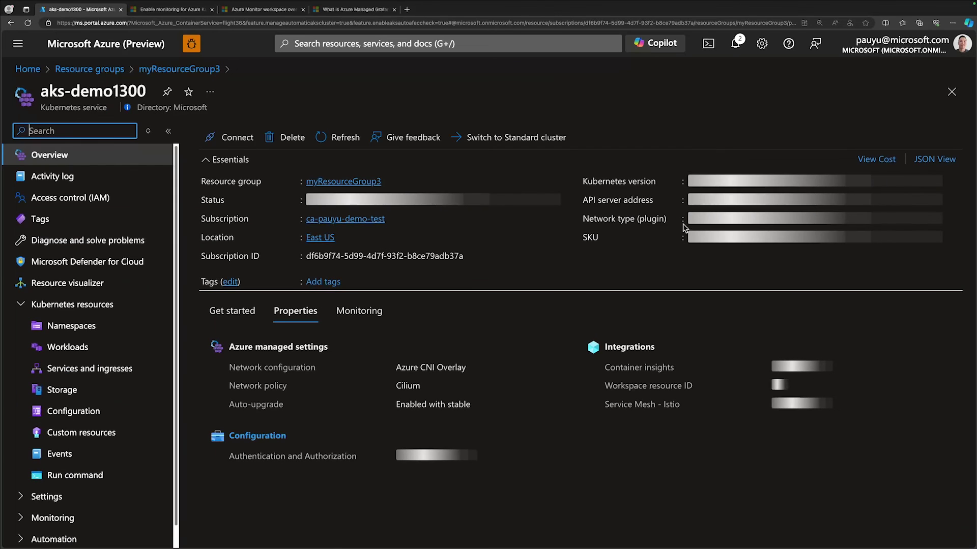
pyautogui.moveTo(725, 239); pyautogui.dragTo(682, 238)
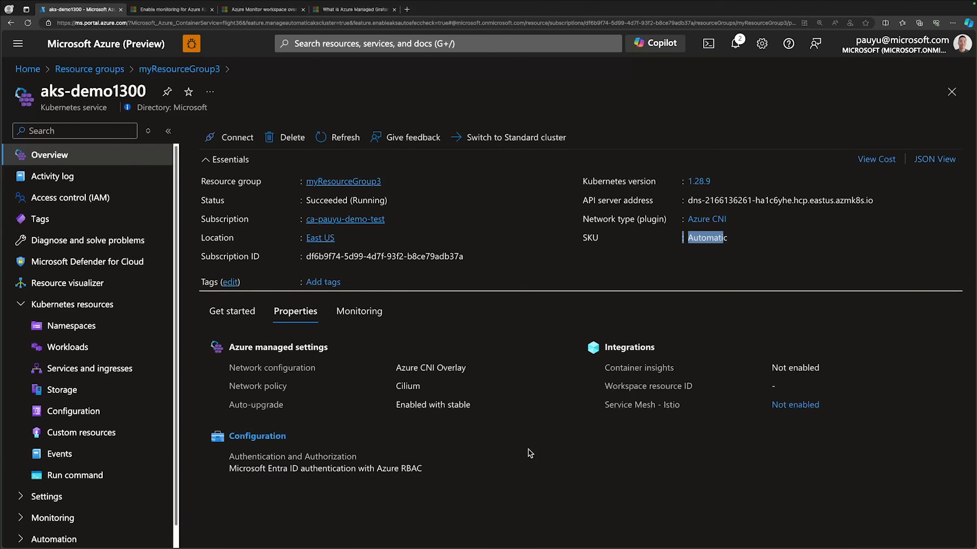
# Highlight the Entra ID with Azure RBAC authentication and CNI Overlay network settings.
pyautogui.moveTo(422, 469); pyautogui.dragTo(236, 469)
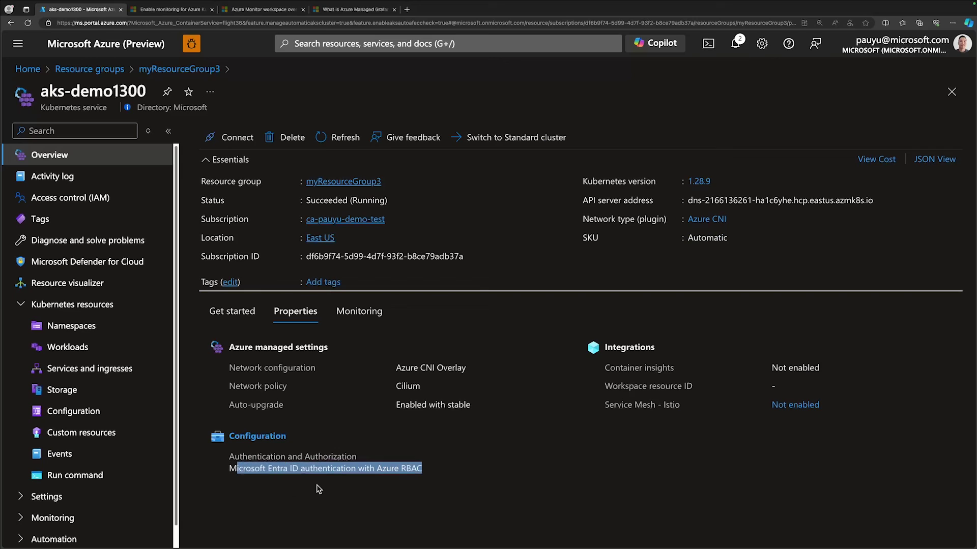
pyautogui.click(458, 473)
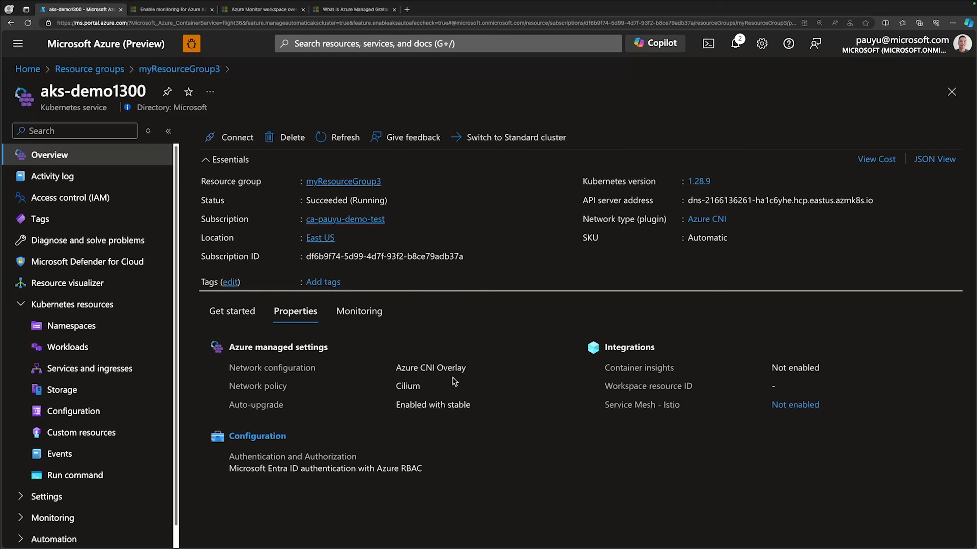
pyautogui.moveTo(466, 368); pyautogui.dragTo(417, 368)
pyautogui.click(434, 390)
# Reach the aks-demo1300 Insights page under Monitoring and begin configuring monitoring.
pyautogui.click(58, 497)
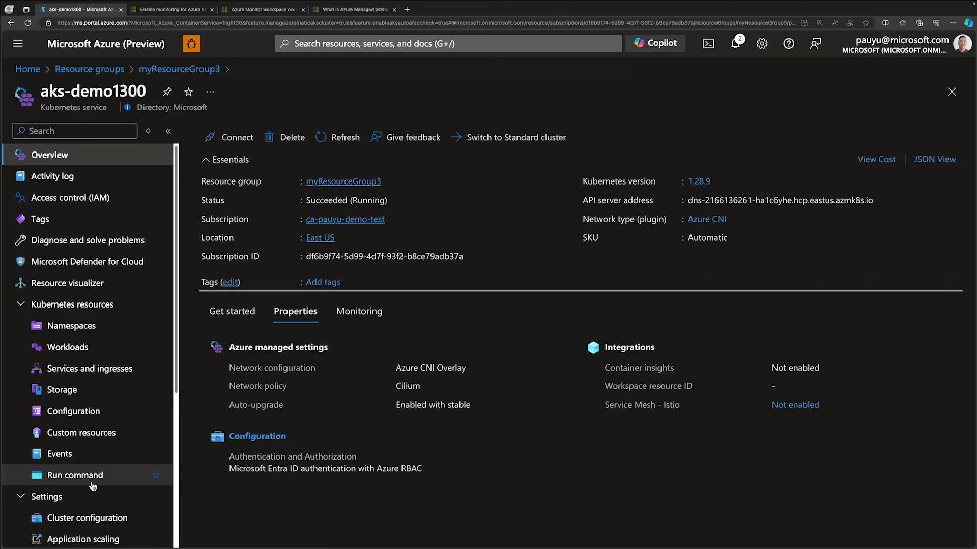
pyautogui.scroll(-3, 87, 488)
pyautogui.click(65, 496)
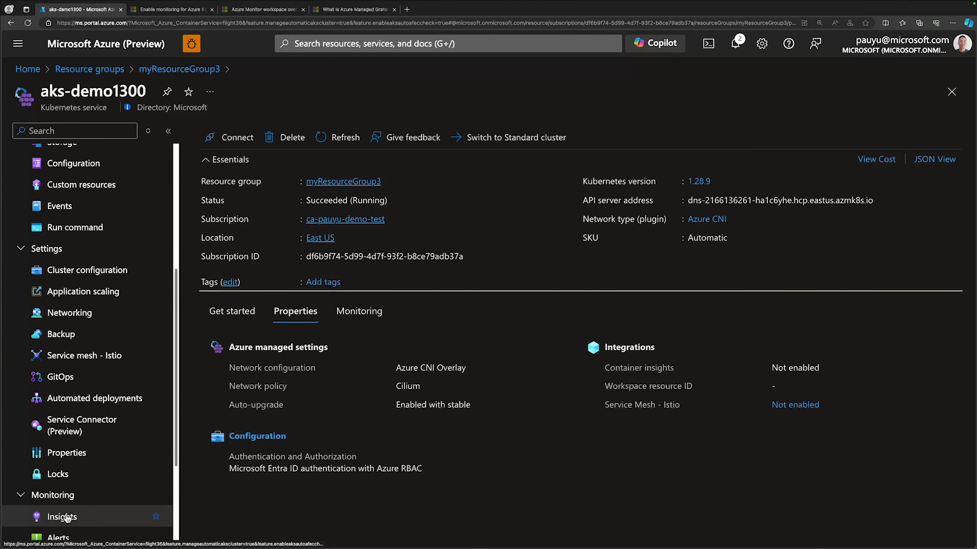
pyautogui.click(64, 518)
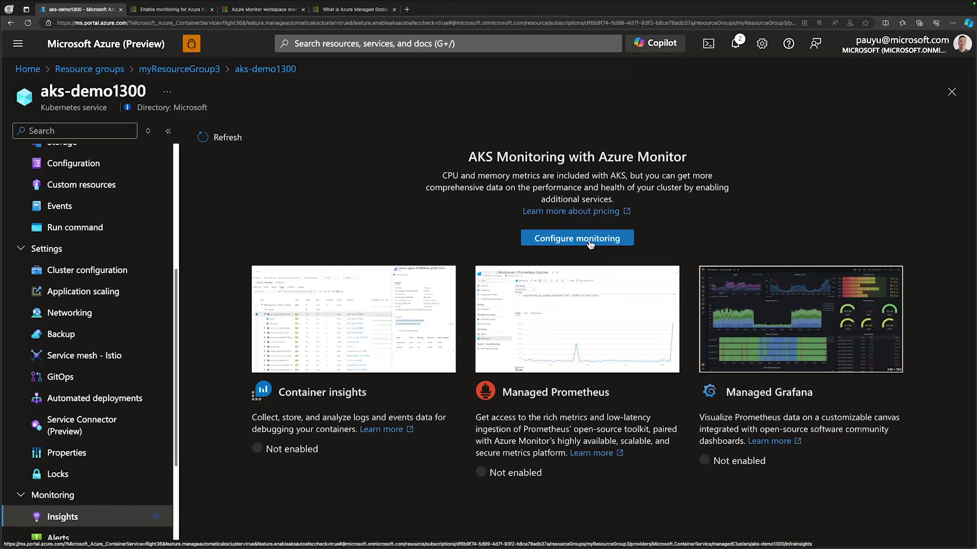
pyautogui.click(589, 239)
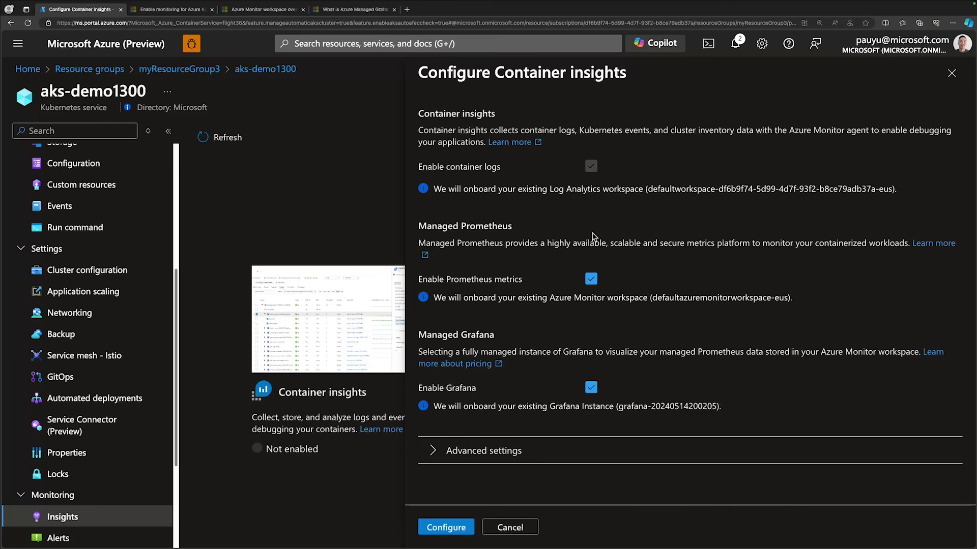
# In Advanced settings, keep the default existing Log Analytics workspace selected.
pyautogui.click(433, 451)
pyautogui.scroll(-1, 535, 343)
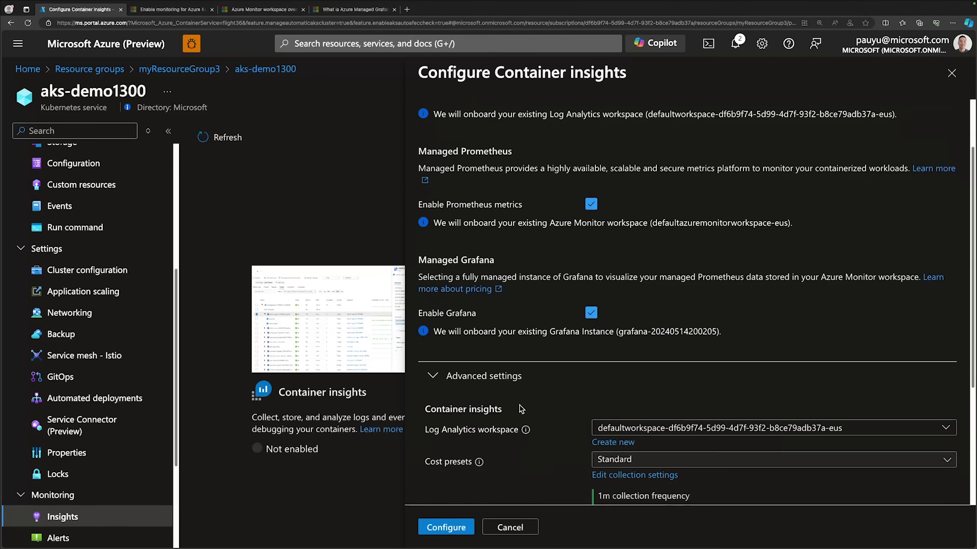
pyautogui.scroll(-3, 581, 295)
pyautogui.click(644, 238)
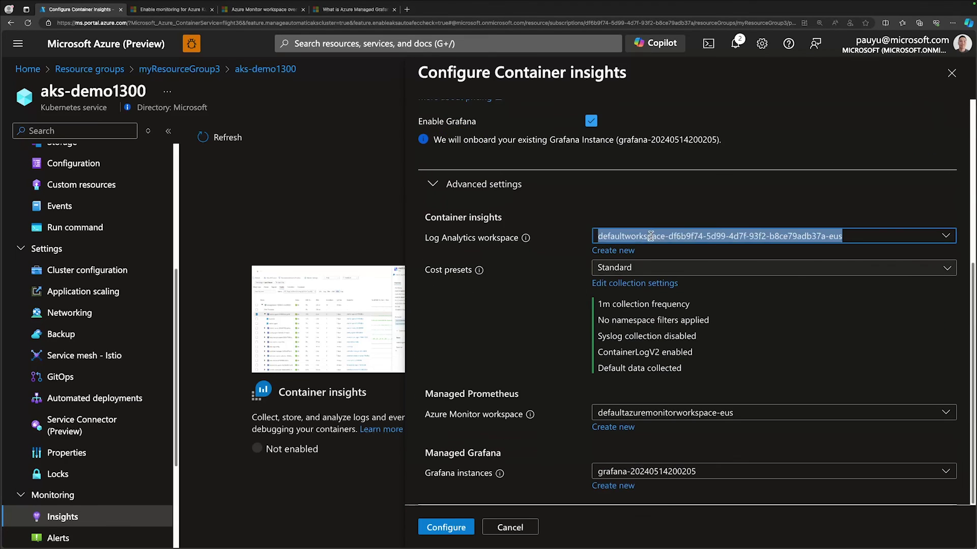
pyautogui.click(946, 237)
pyautogui.click(791, 280)
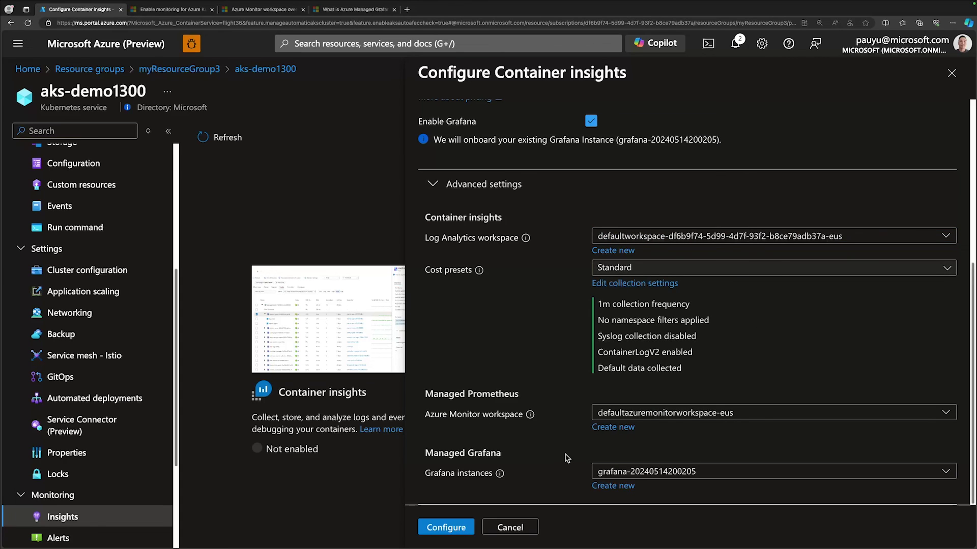
# Confirm Configure so the Container insights onboarding deployment starts for aks-demo1300.
pyautogui.click(451, 529)
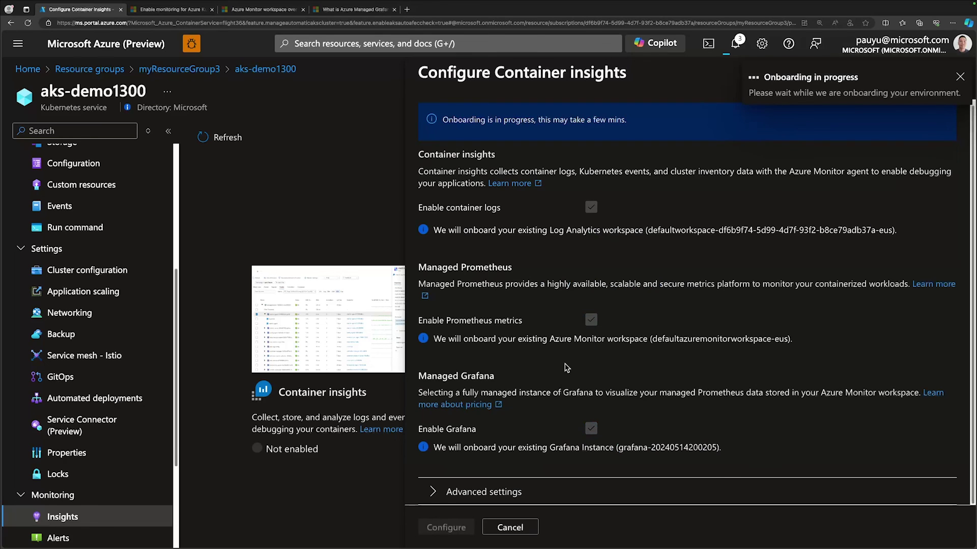